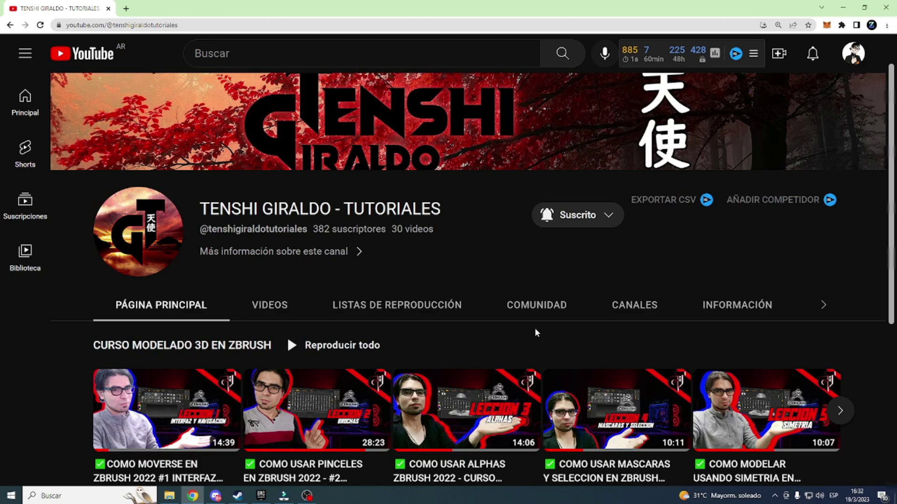
- Browse the TENSHI GIRALDO - TUTORIALES channel home page, scrolling through its sections
scroll(536, 333, "down", 2)
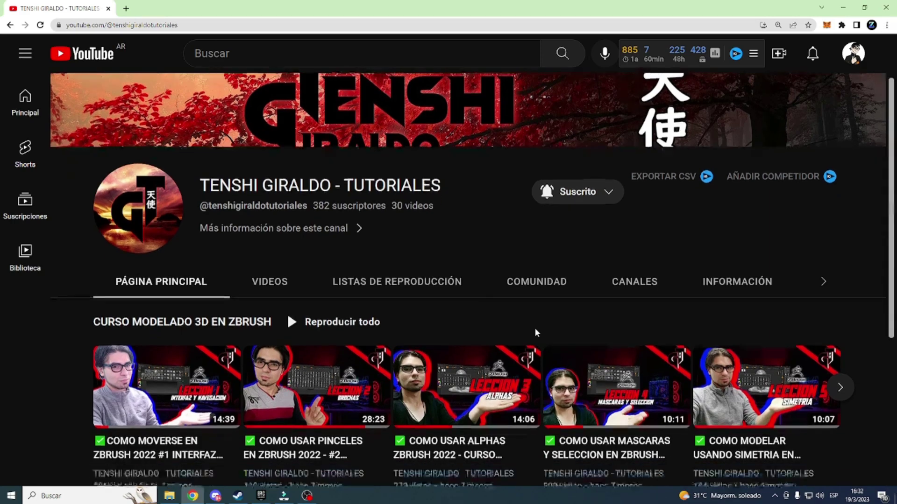
mouse_move(716, 328)
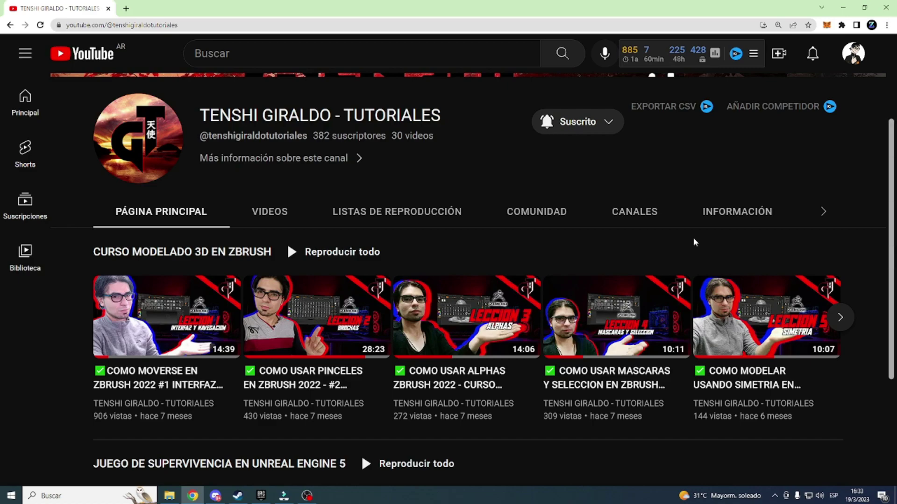
scroll(693, 242, "up", 2)
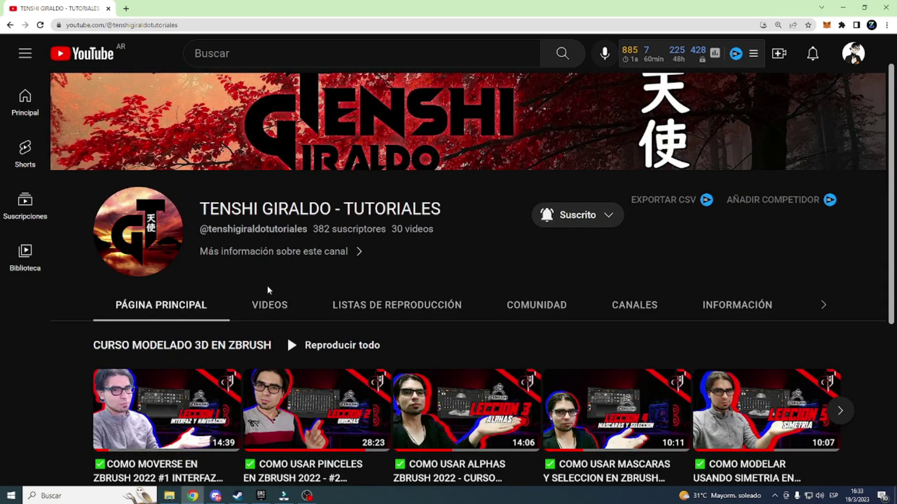
scroll(267, 285, "down", 2)
- Switch to the channel's Videos tab and scroll into the video grid
left_click(256, 211)
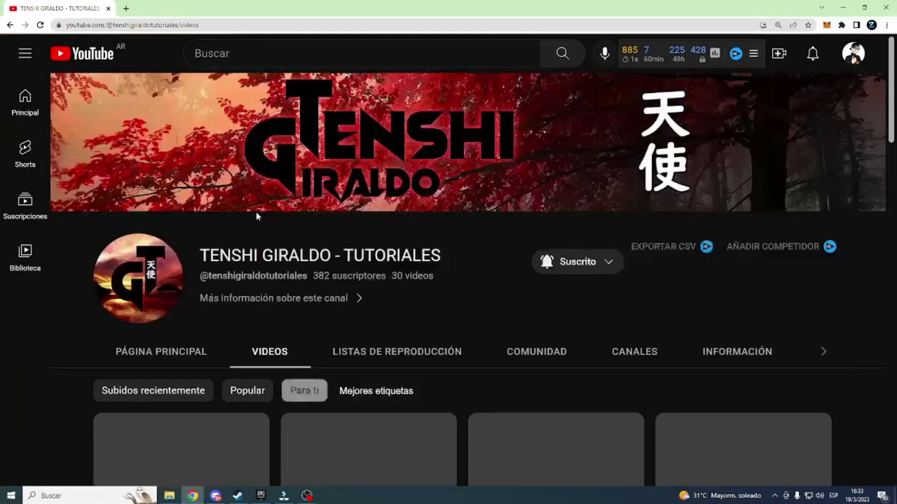
scroll(472, 416, "down", 5)
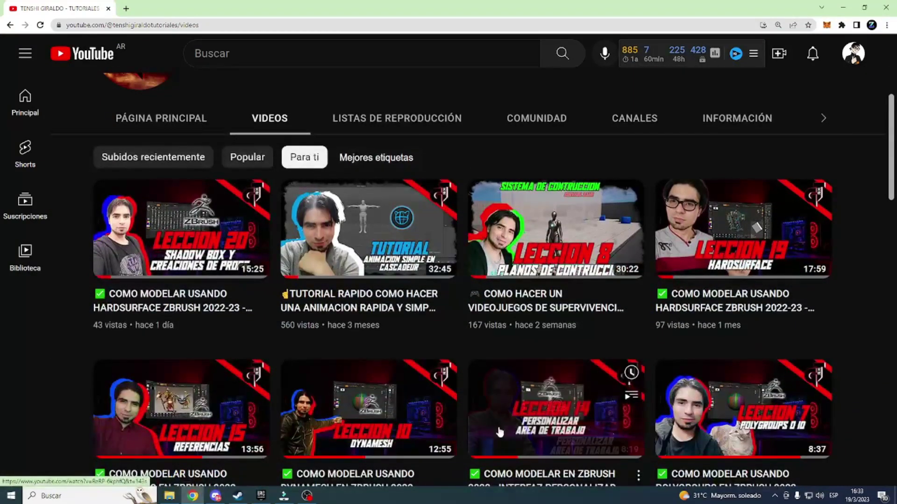
scroll(498, 432, "down", 1)
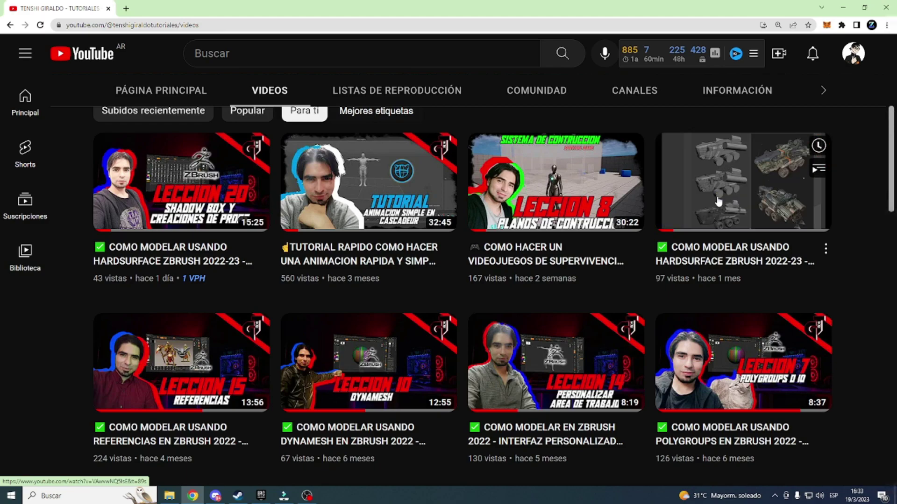
- Look over the uploaded video thumbnails, scrolling down and back up the grid
mouse_move(664, 396)
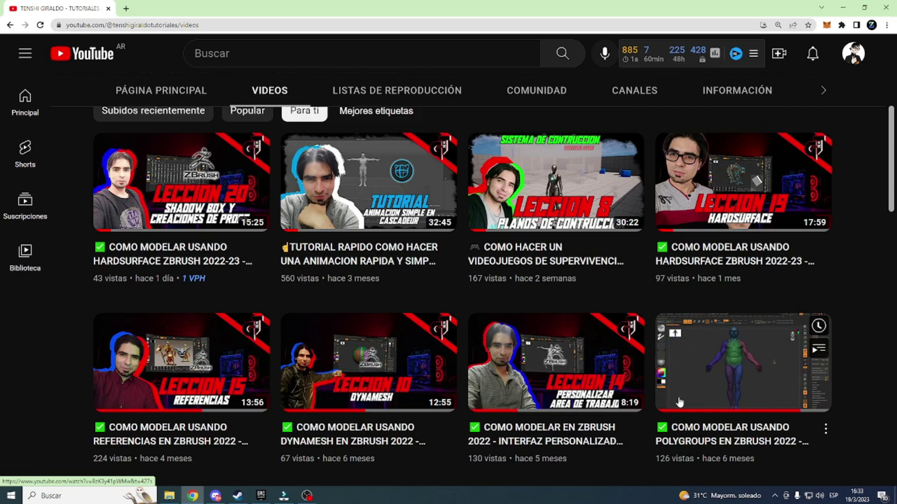
mouse_move(335, 373)
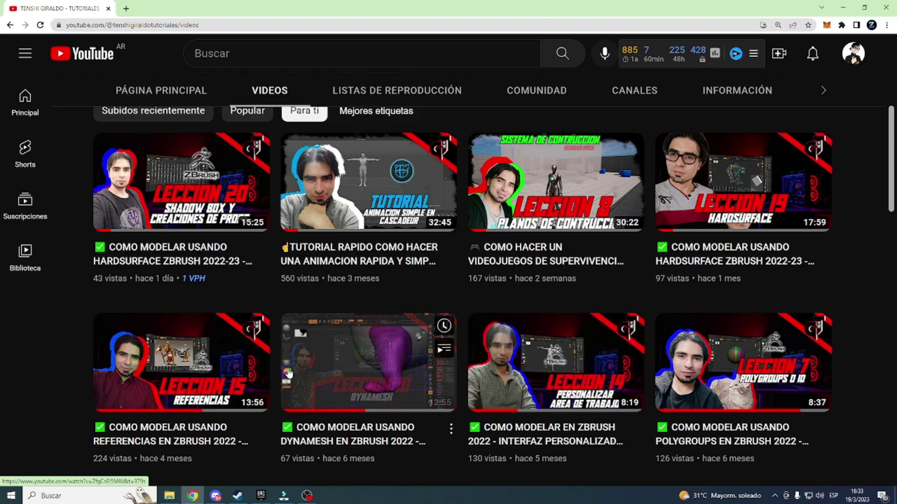
mouse_move(207, 365)
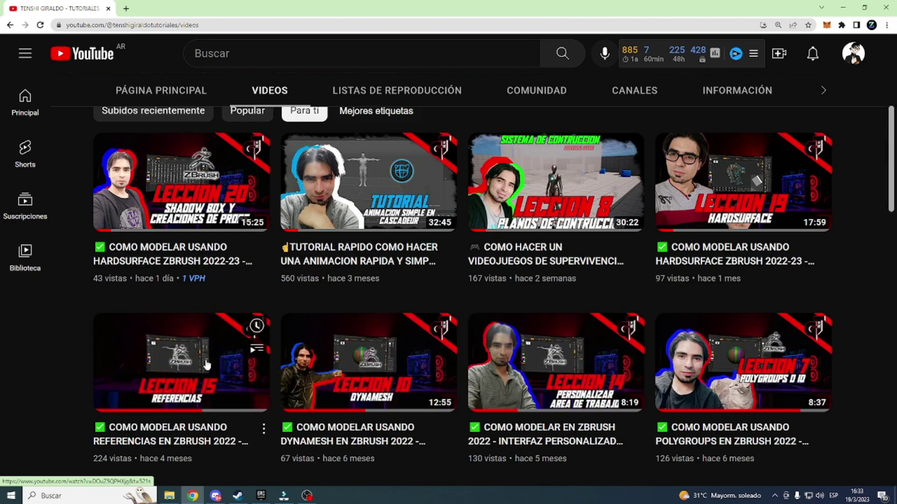
scroll(207, 365, "down", 5)
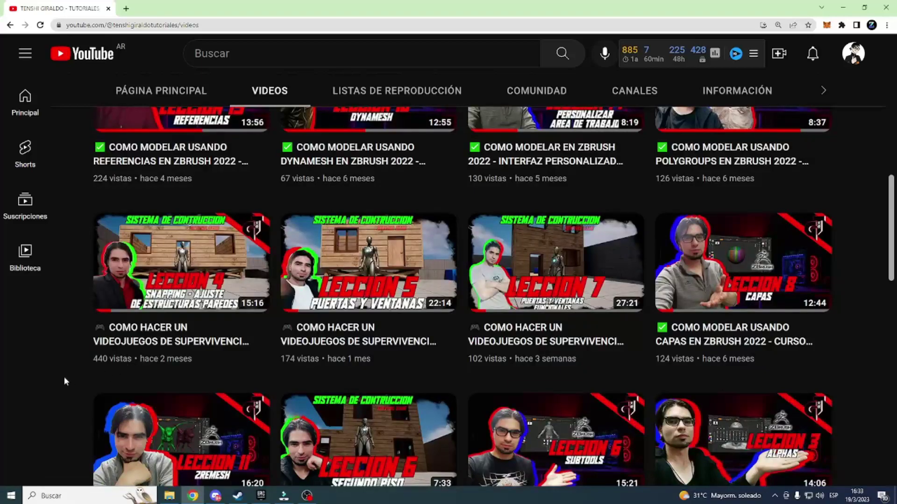
scroll(65, 382, "up", 5)
mouse_move(304, 200)
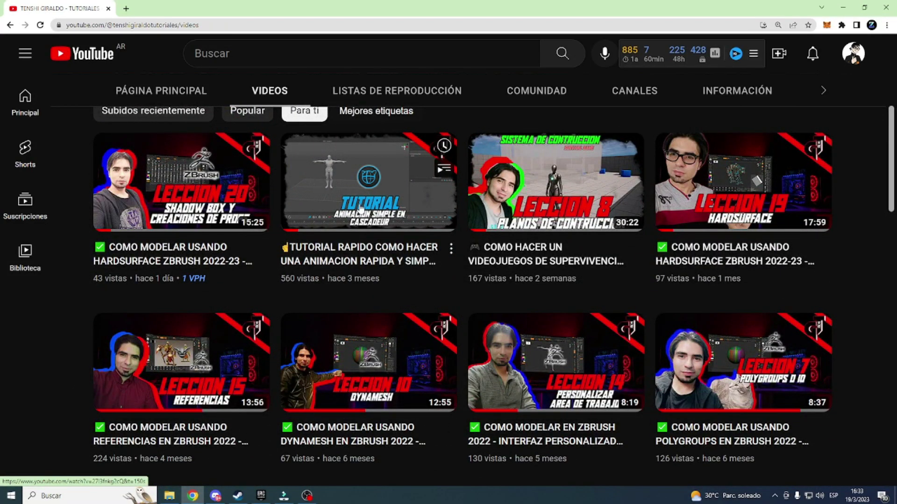
scroll(380, 326, "down", 5)
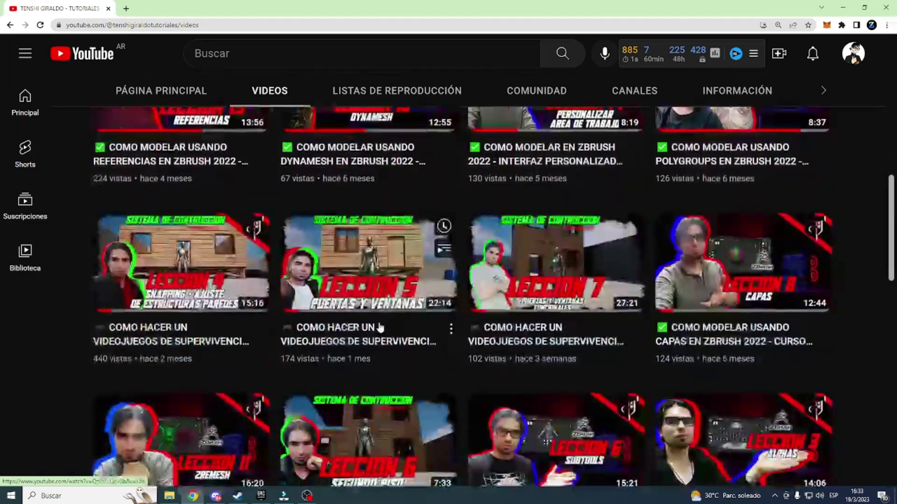
scroll(380, 327, "down", 4)
scroll(380, 327, "up", 3)
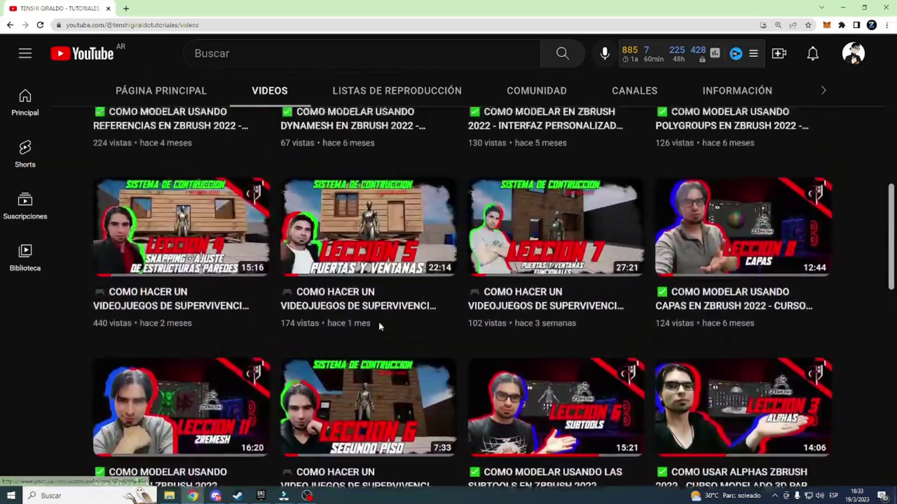
scroll(379, 325, "up", 5)
scroll(379, 326, "up", 5)
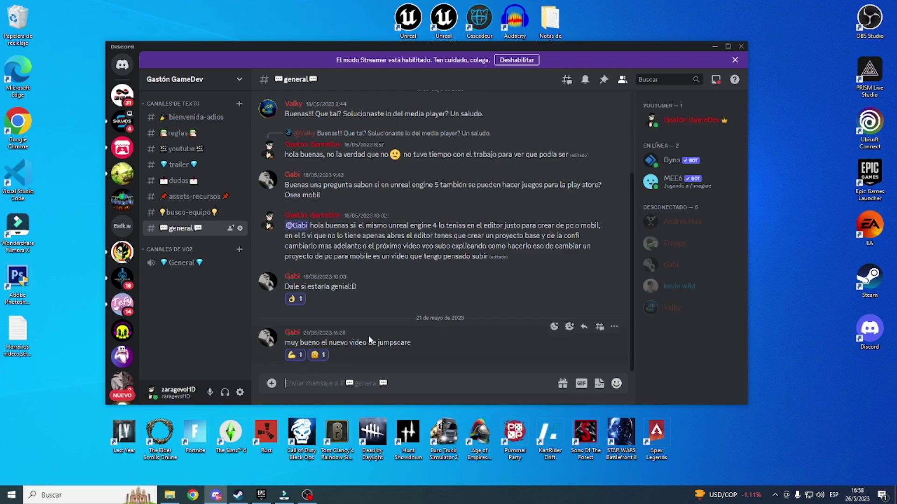
- Read the #busco-equipo, #assets-recursos and #dudas channels, then return to #general
left_click(191, 216)
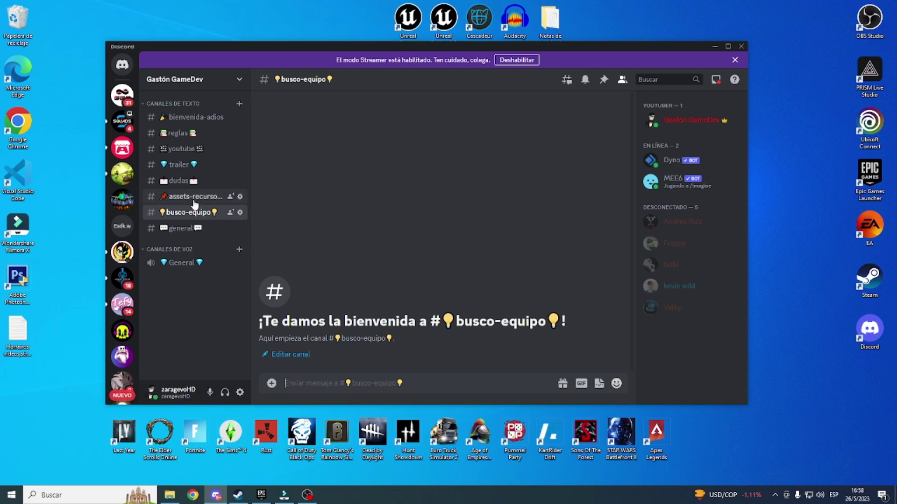
left_click(193, 199)
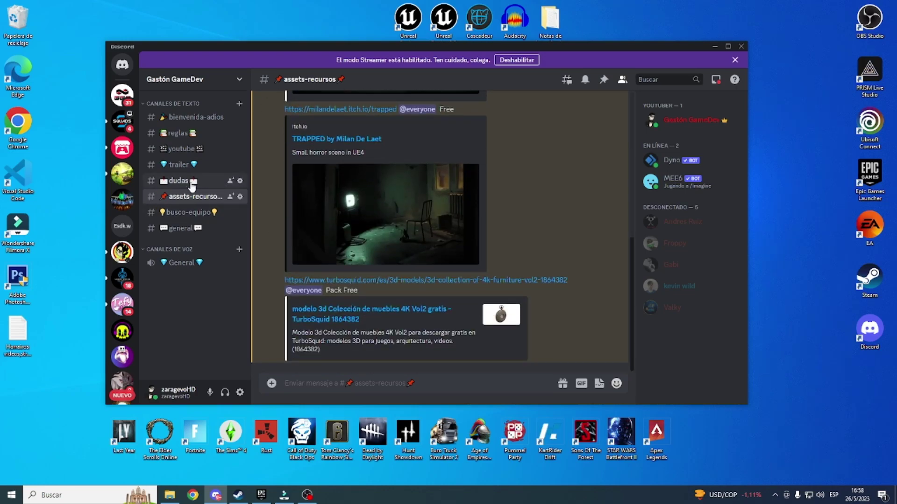
left_click(192, 186)
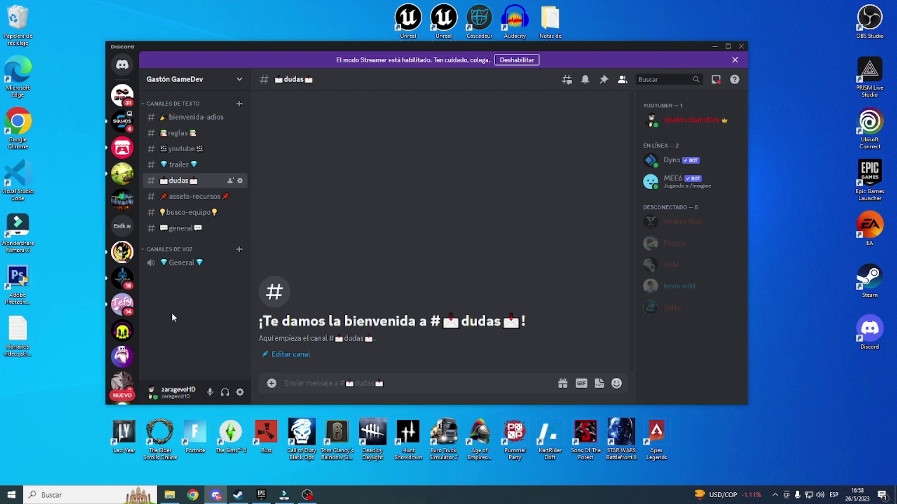
left_click(196, 234)
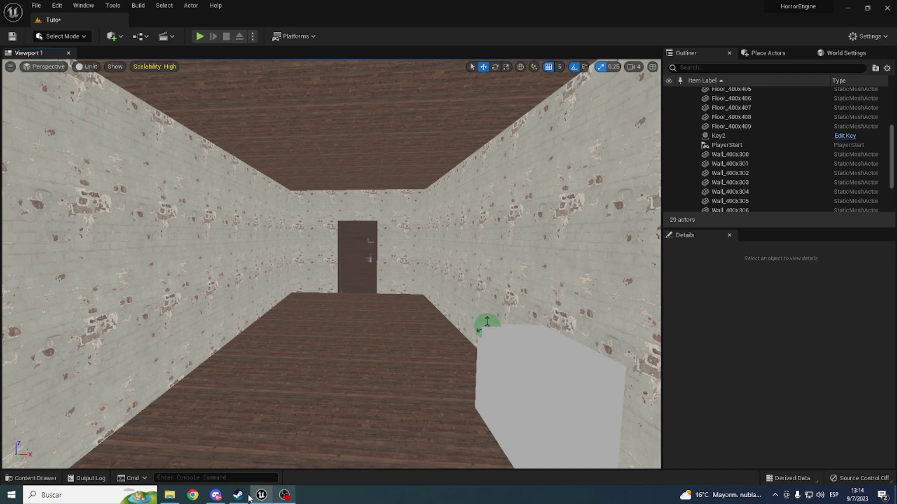
- Add a Point Light from Quick Add and move it beside the left wall
left_click(115, 39)
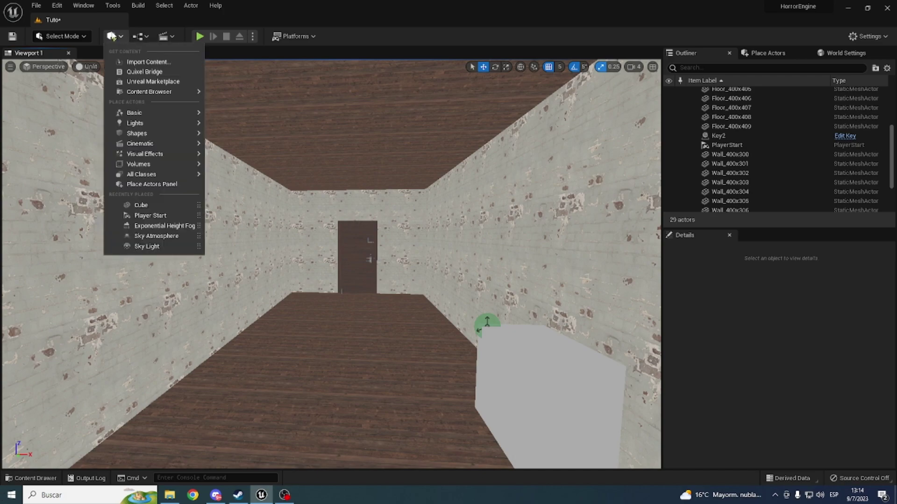
mouse_move(158, 125)
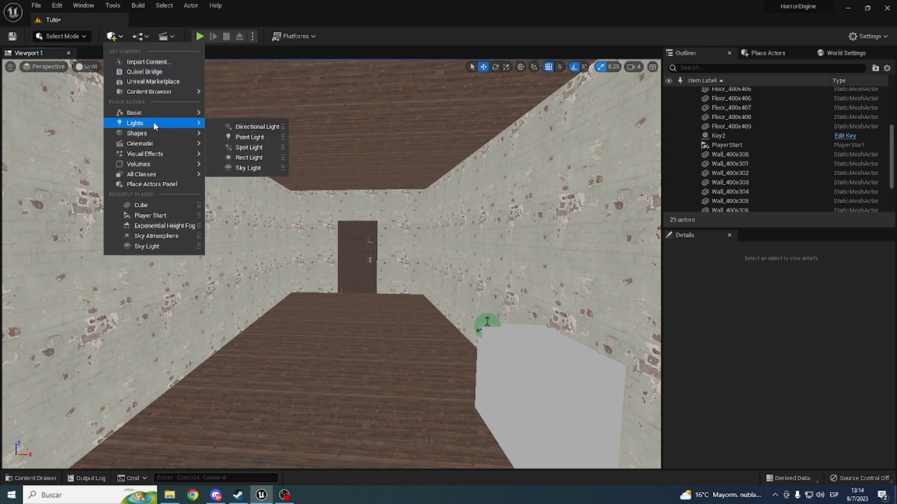
left_click(250, 137)
left_click_drag(329, 269, 283, 306)
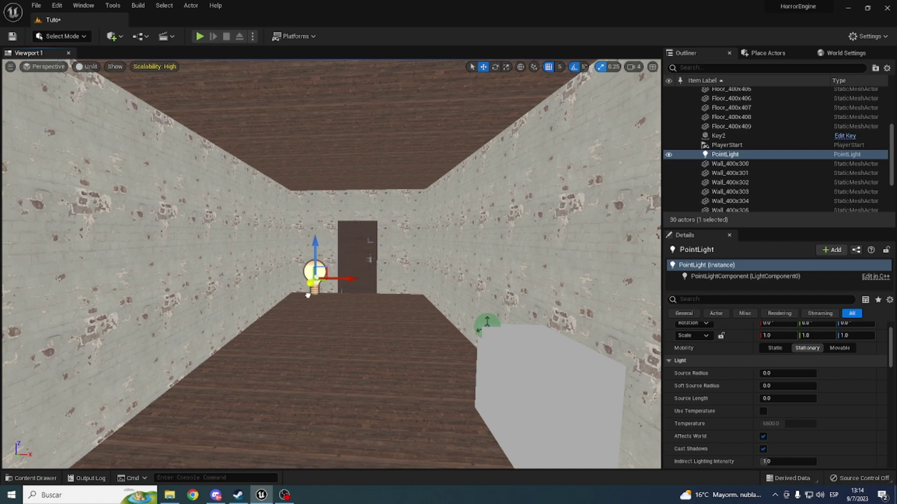
scroll(770, 429, "down", 1)
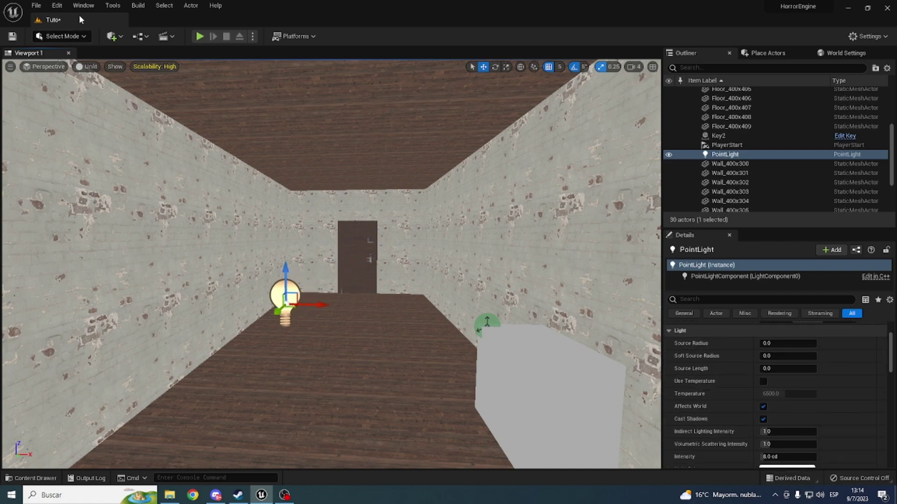
- Switch the viewport from Unlit to Lit and move the view down the corridor
left_click(85, 66)
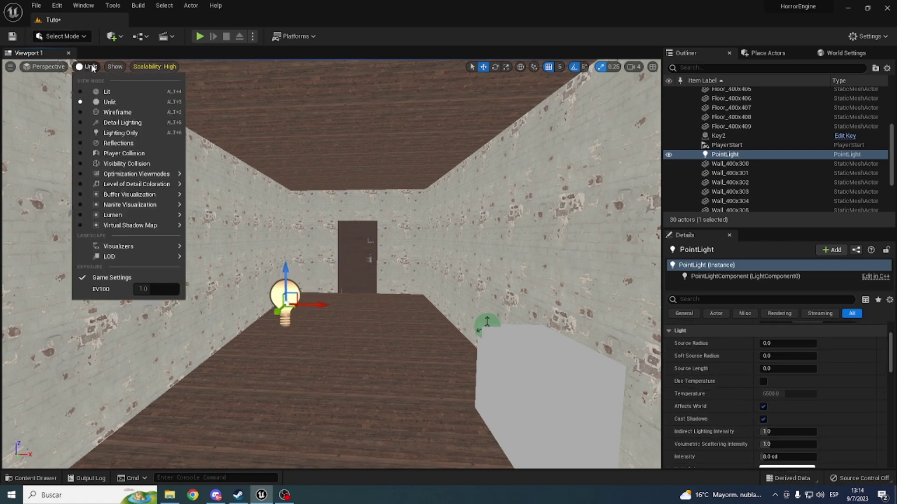
left_click(94, 66)
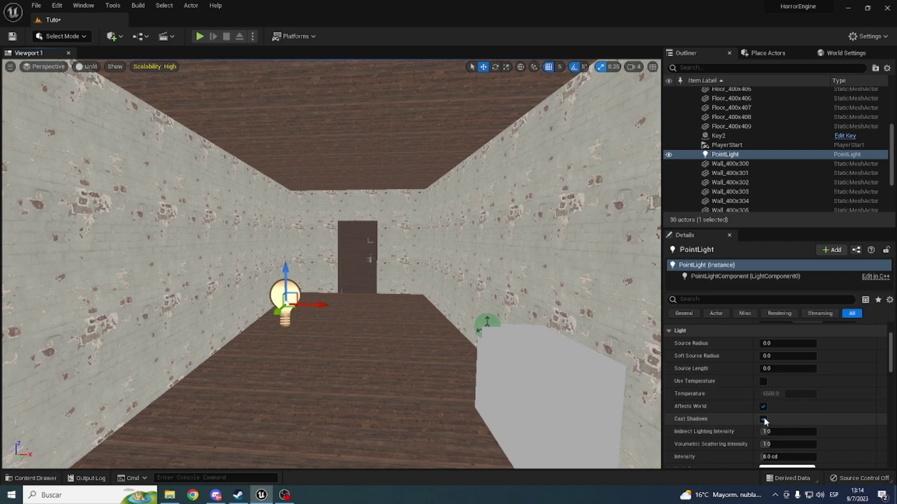
left_click(86, 67)
left_click(96, 89)
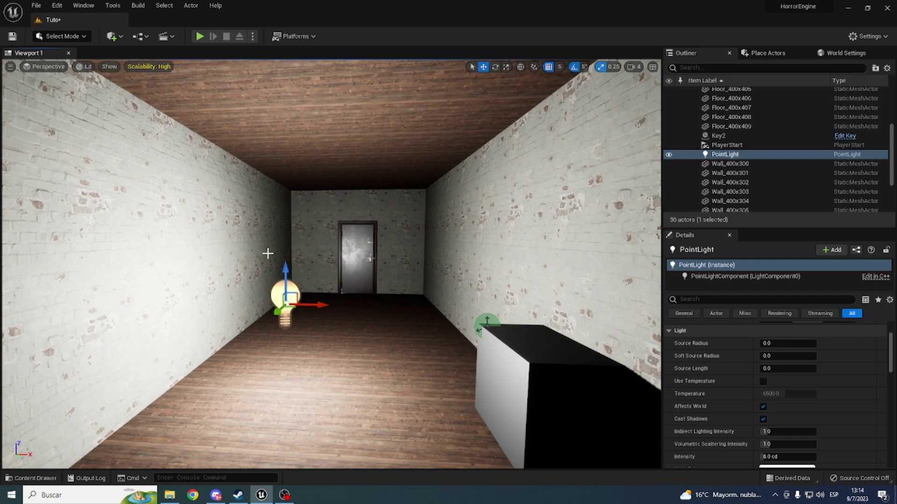
right_click_drag(268, 253, 247, 252)
left_click(138, 6)
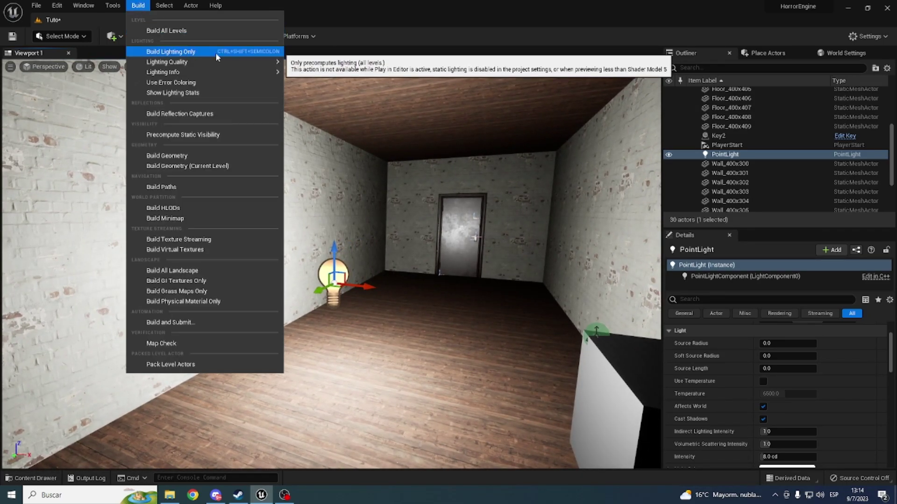
- Reselect the point light and shift it up and toward the room centre
left_click(395, 290)
left_click(395, 290)
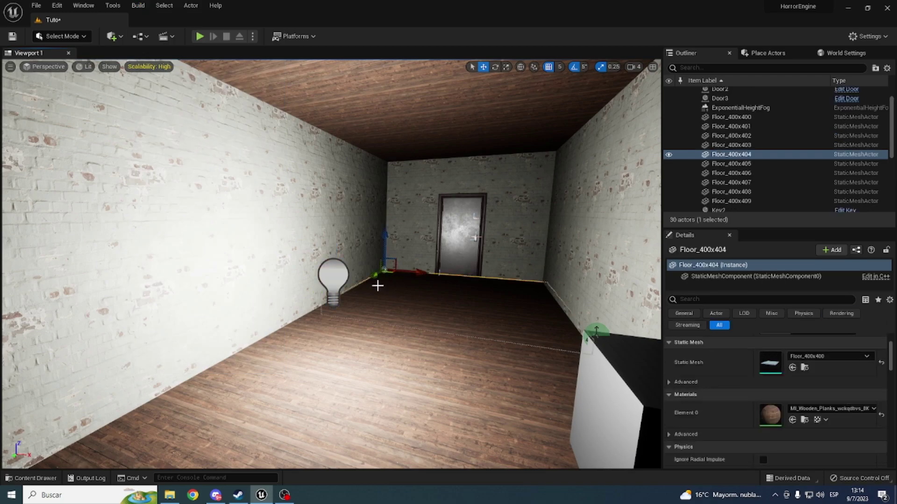
left_click(333, 276)
mouse_move(333, 277)
right_mouse_down()
mouse_move(322, 262)
mouse_move(323, 285)
mouse_move(372, 242)
right_mouse_up()
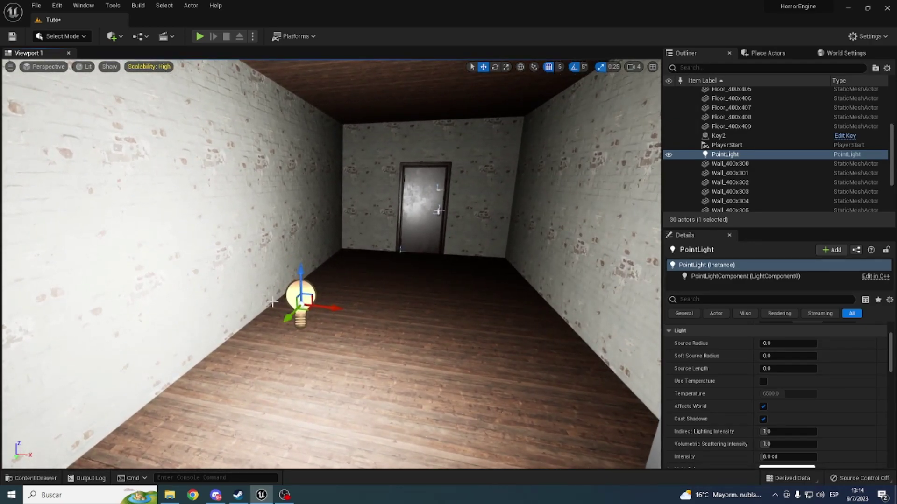
left_click_drag(303, 302, 317, 285)
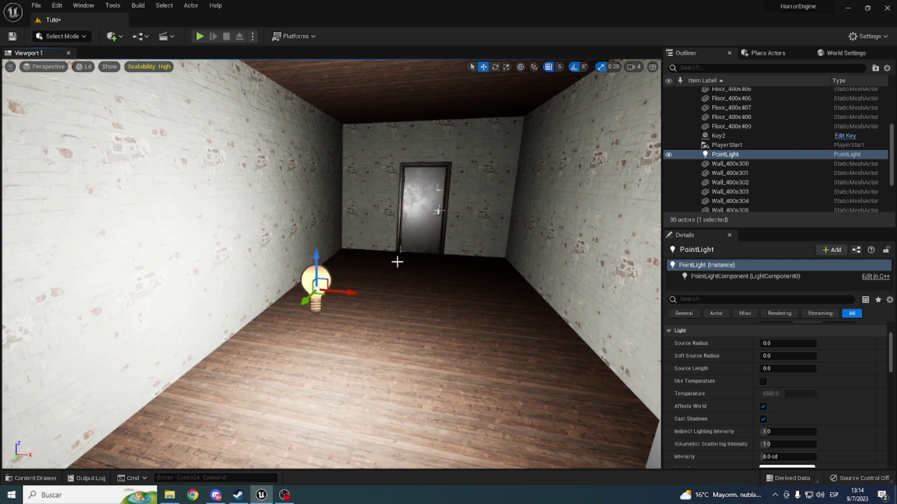
left_click_drag(358, 293, 414, 307)
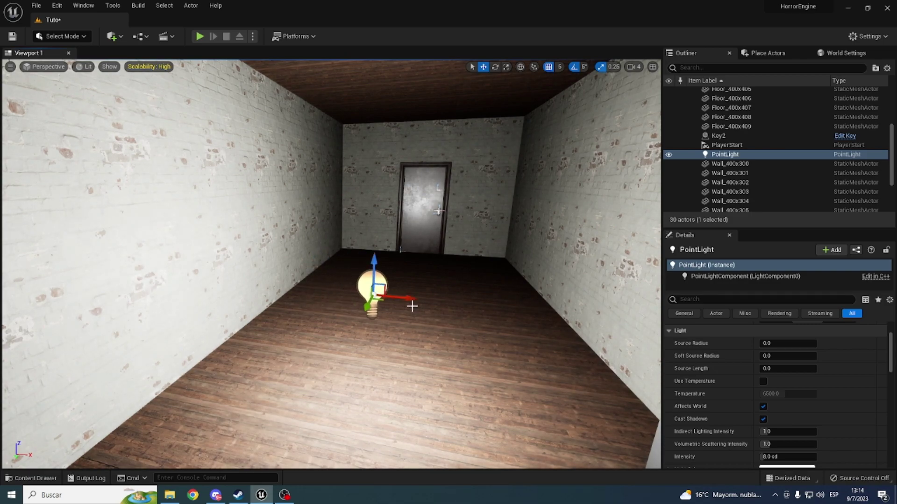
- Delete the point light and switch the viewport back to Unlit
key("Delete")
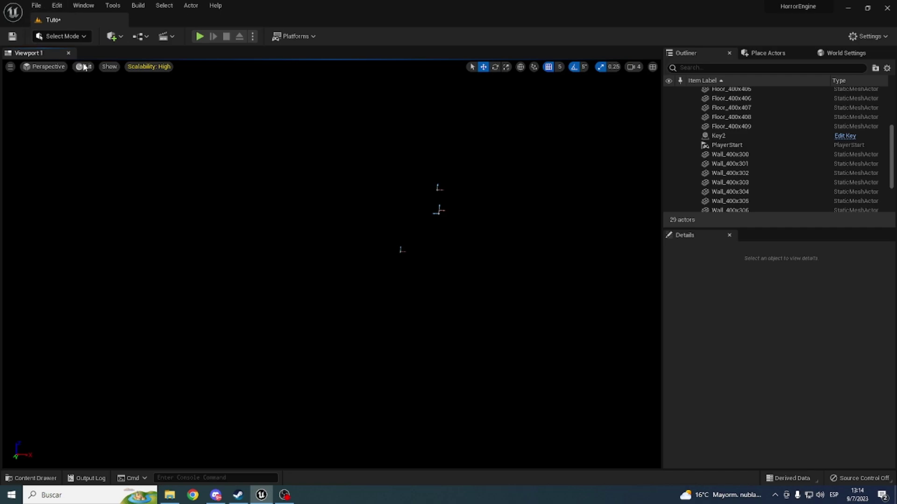
left_click(84, 67)
left_click(93, 100)
mouse_move(317, 400)
left_mouse_down()
mouse_move(261, 355)
mouse_move(334, 475)
left_mouse_up()
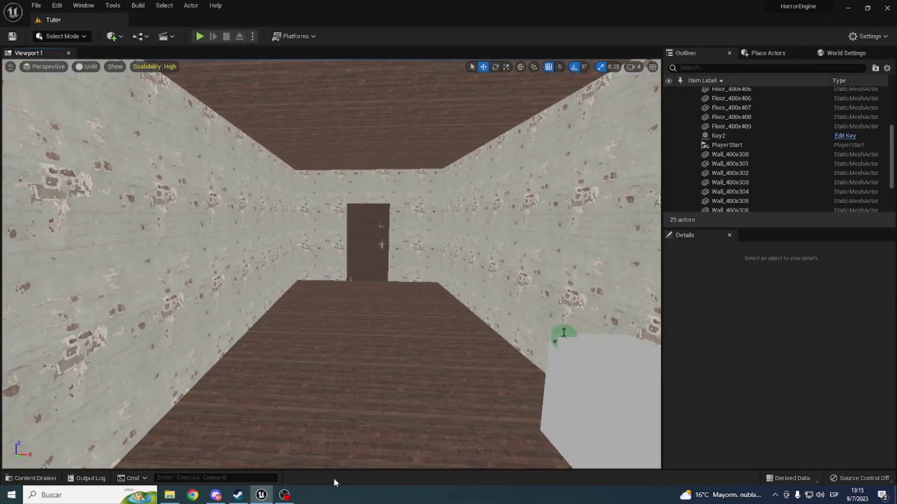
key("ctrl+space")
- Go to Blueprints > UsableAssets and give the Lights folder a bright yellow colour
left_click(238, 327)
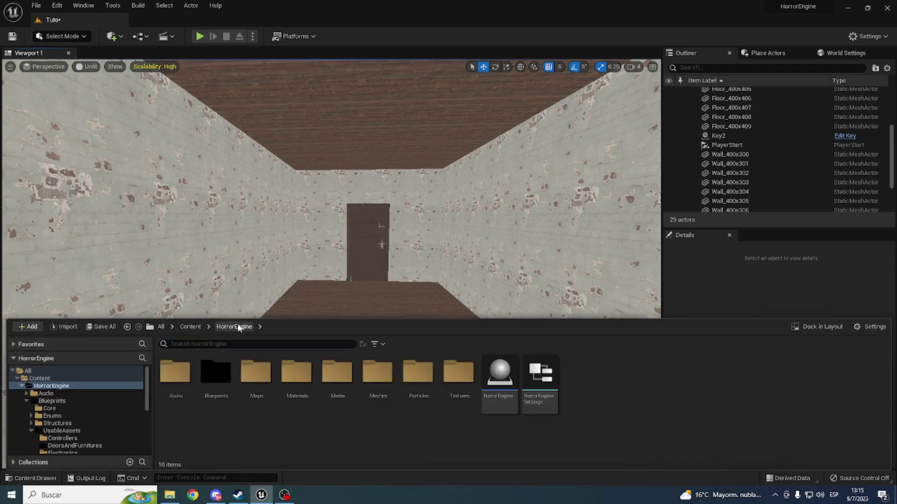
double_click(218, 402)
double_click(299, 392)
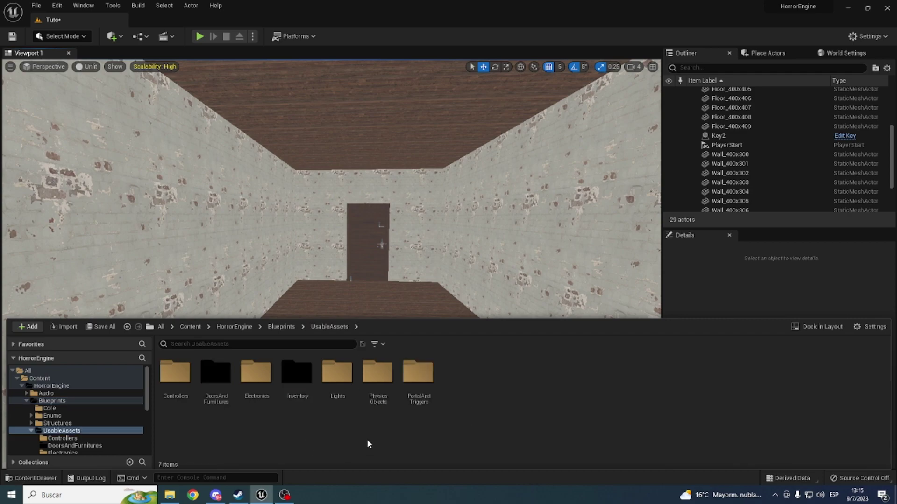
right_click(334, 386)
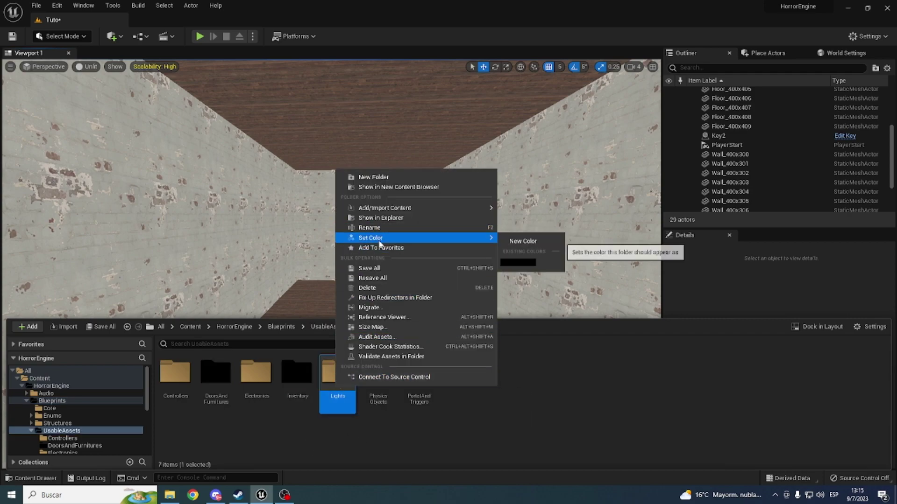
left_click(515, 238)
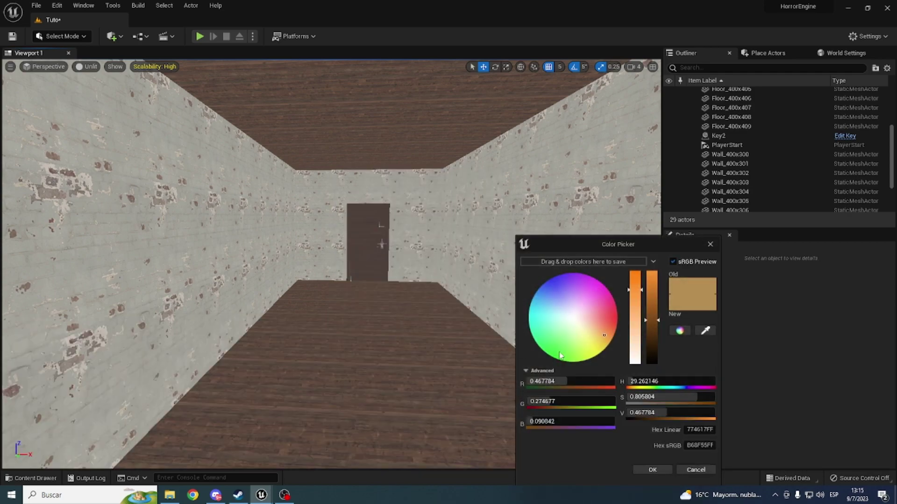
left_click_drag(601, 331, 596, 356)
left_click_drag(645, 309, 651, 265)
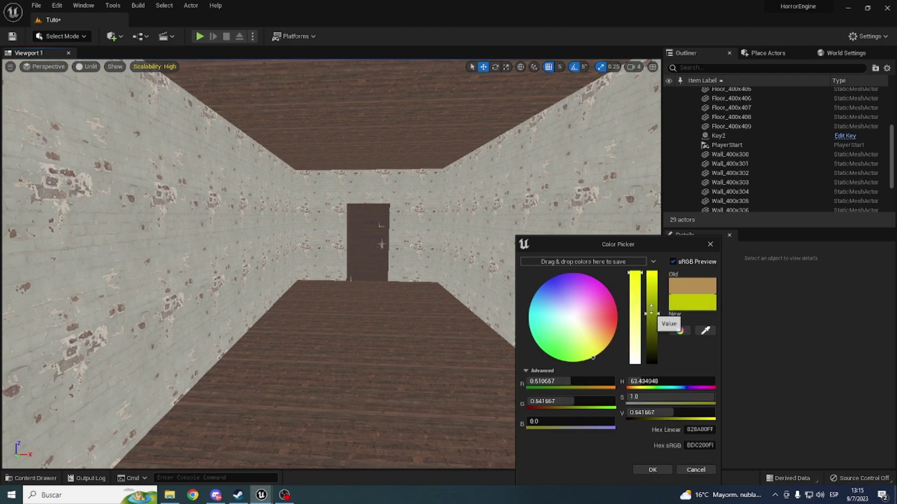
left_click(643, 470)
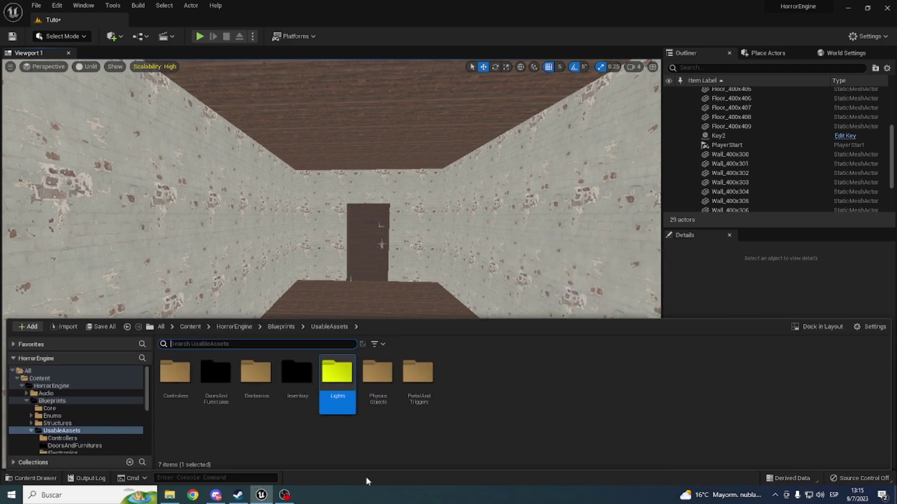
- Open the Lights folder and try placing the WallTorch, cancelling each attempt
double_click(339, 410)
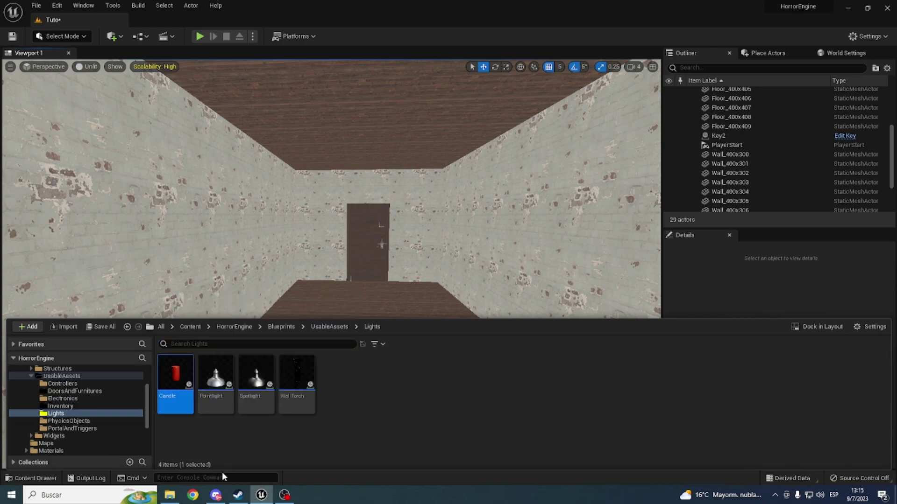
left_click(216, 397)
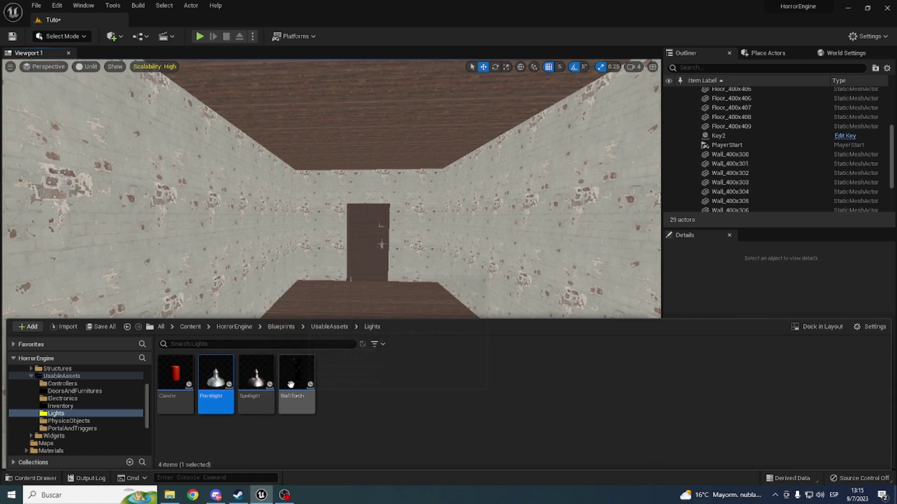
mouse_move(297, 376)
left_mouse_down()
mouse_move(505, 329)
mouse_move(632, 451)
left_mouse_up()
key("ctrl+space")
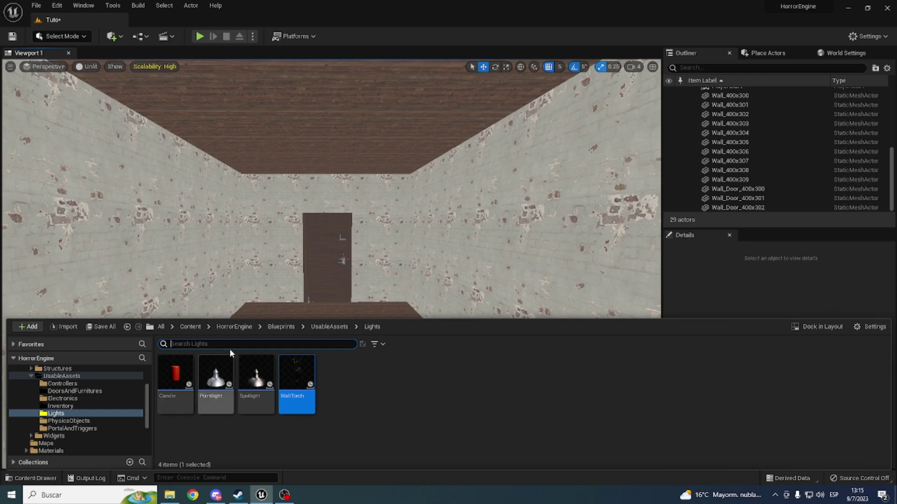
mouse_move(348, 268)
left_mouse_down()
mouse_move(507, 362)
mouse_move(295, 376)
left_mouse_up()
key("ctrl+space")
- Drag the Pointlight blueprint into the corridor and lift it to door height
left_click(216, 406)
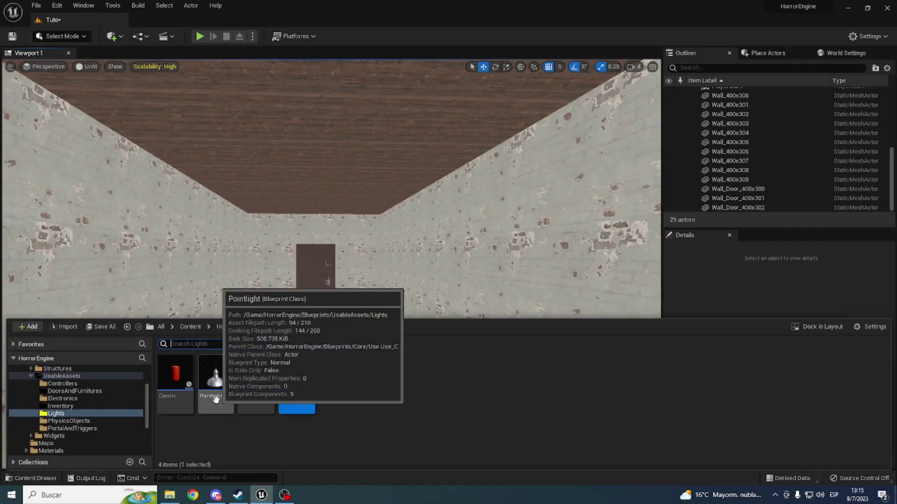
left_click_drag(216, 406, 454, 350)
left_click_drag(278, 399, 275, 285)
key("ctrl+space")
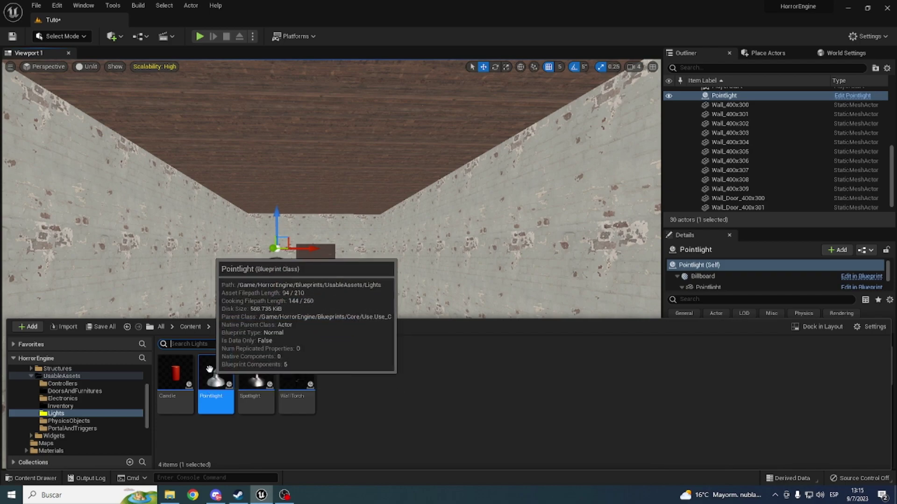
- Orbit up to the lamp, select its Light component, and level the view toward the door
left_click(292, 301)
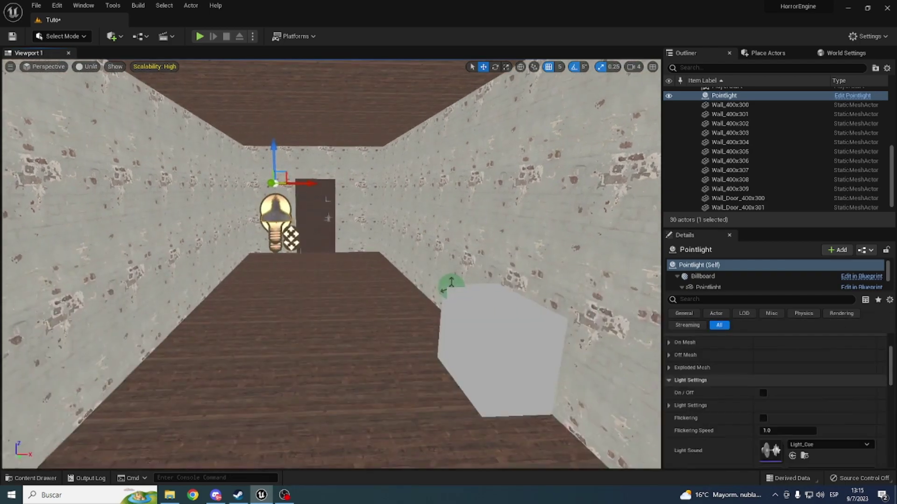
scroll(295, 236, "up", 3)
scroll(262, 254, "up", 3)
scroll(327, 290, "up", 4)
right_click_drag(327, 262, 327, 140)
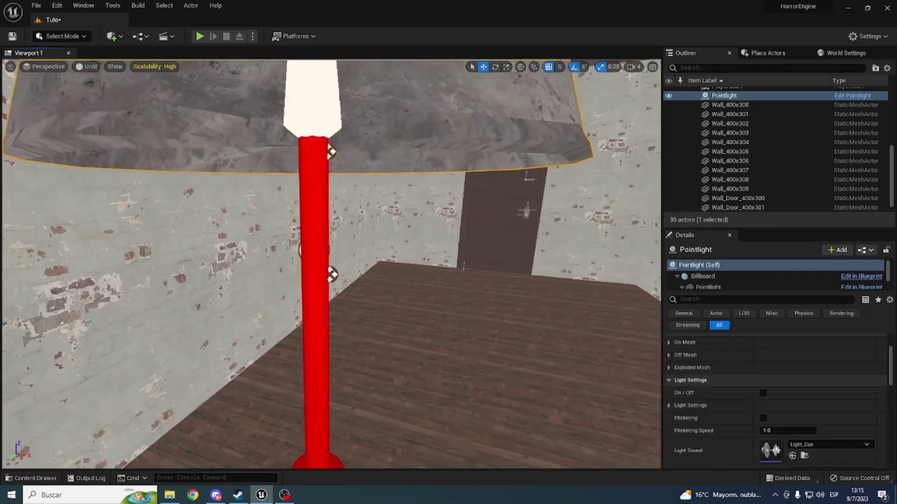
right_click_drag(316, 220, 316, 219)
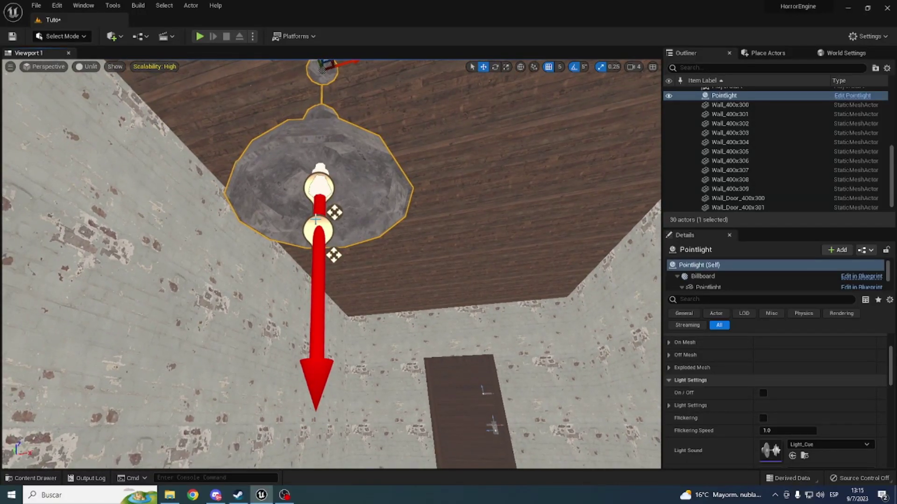
scroll(701, 280, "down", 2)
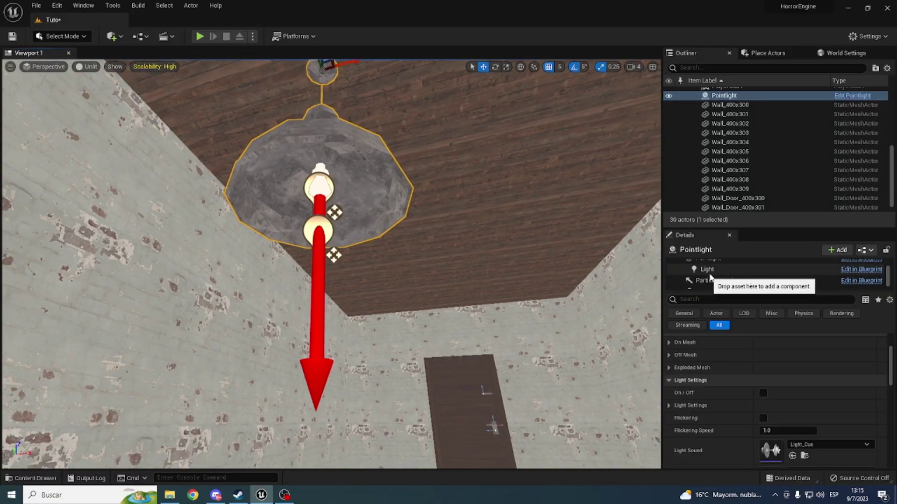
left_click(707, 269)
key("ctrl+space")
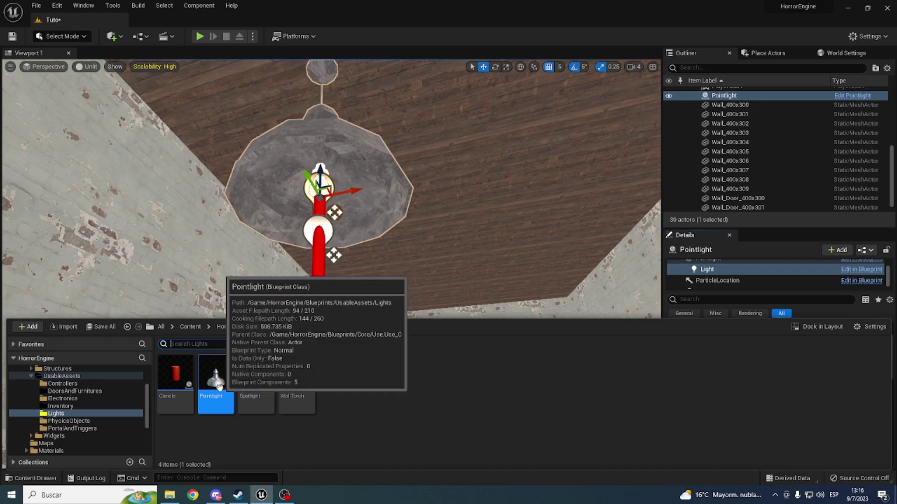
left_click(118, 36)
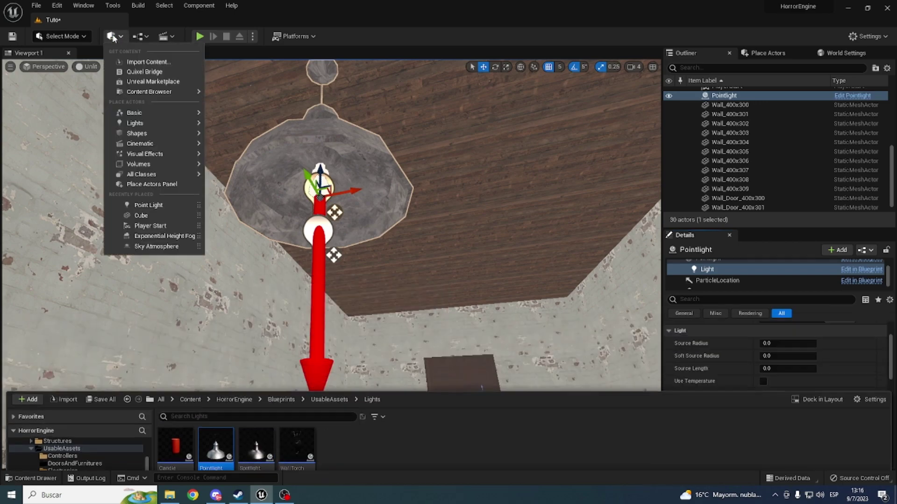
mouse_move(166, 123)
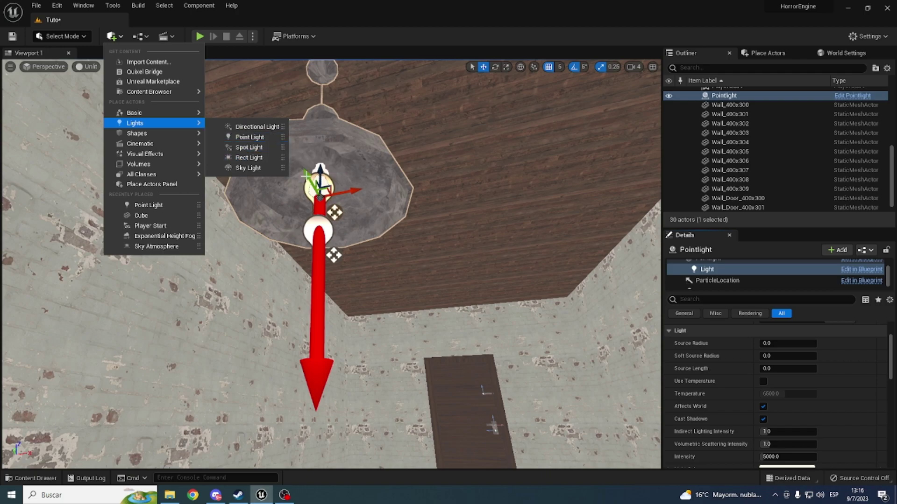
right_click_drag(305, 175, 321, 171)
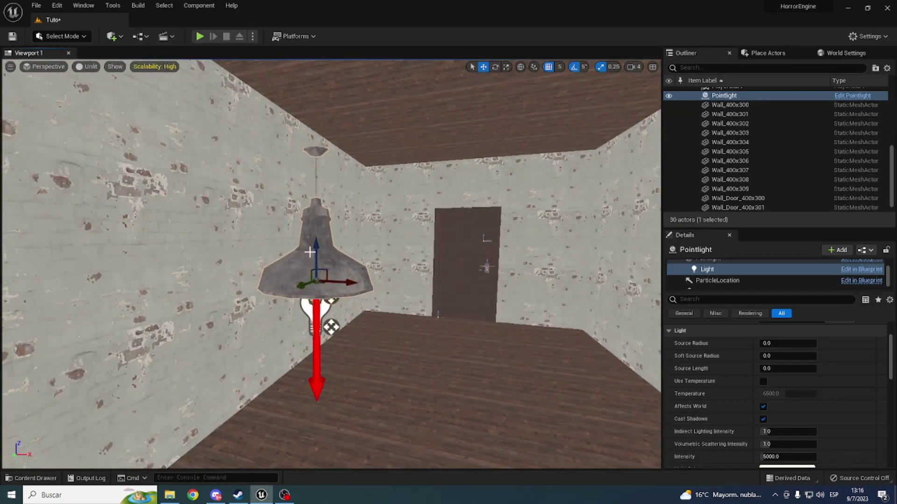
- Raise the Pointlight to the ceiling and centre it across the corridor at 545, 1225, -5150
left_click_drag(316, 248, 316, 96)
left_click(696, 265)
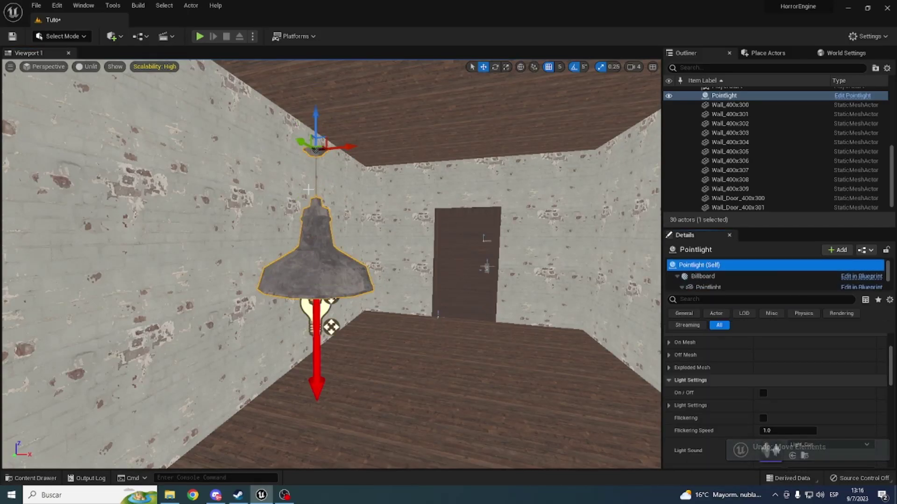
right_click_drag(318, 125, 317, 89)
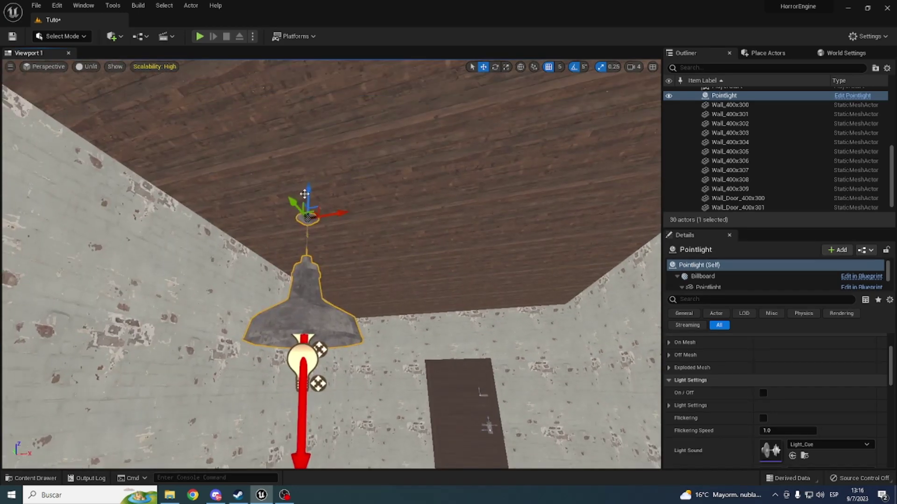
mouse_move(304, 194)
right_mouse_down()
mouse_move(304, 140)
mouse_move(305, 262)
mouse_move(309, 157)
right_mouse_up()
mouse_move(316, 162)
left_mouse_down()
mouse_move(422, 167)
mouse_move(70, 167)
left_mouse_up()
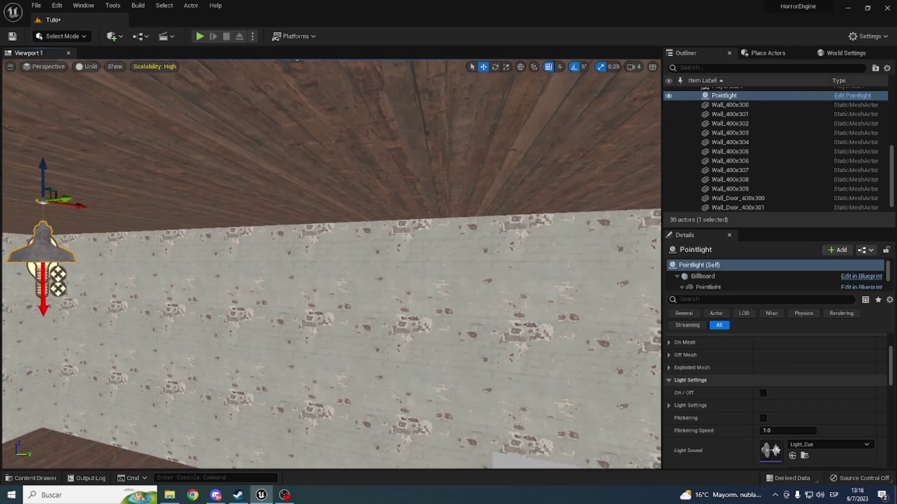
right_click_drag(217, 163, 243, 196)
mouse_move(217, 163)
right_mouse_down()
mouse_move(177, 140)
mouse_move(206, 168)
right_mouse_up()
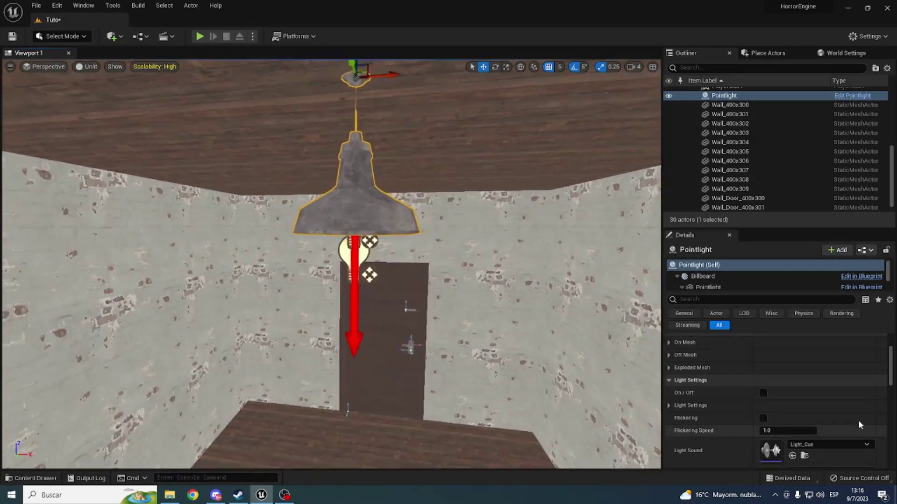
scroll(802, 412, "up", 3)
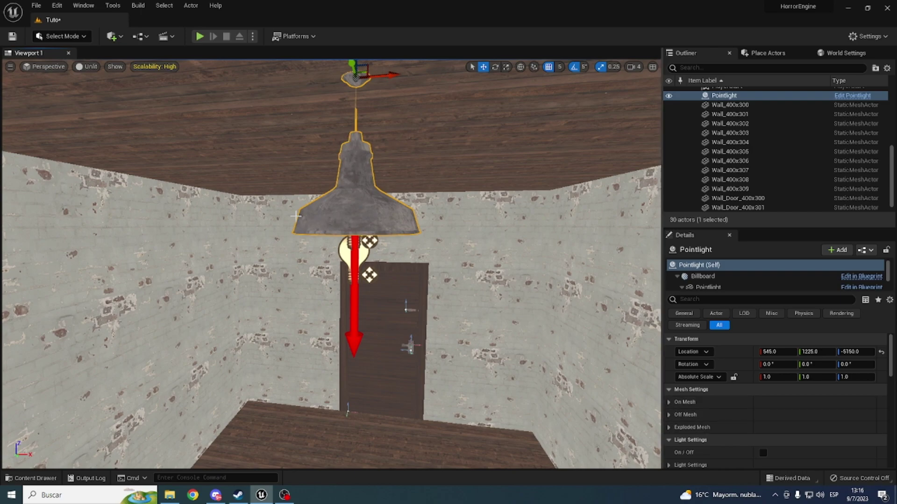
left_click(669, 402)
scroll(795, 398, "down", 2)
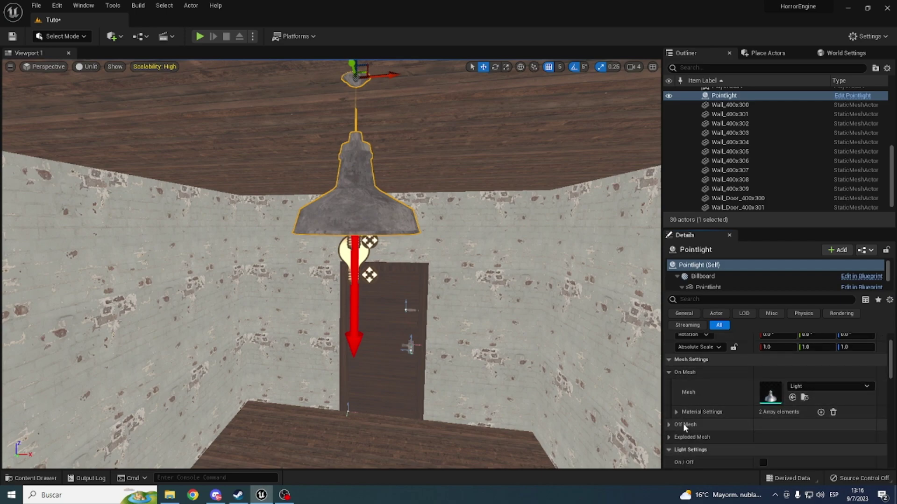
left_click(668, 425)
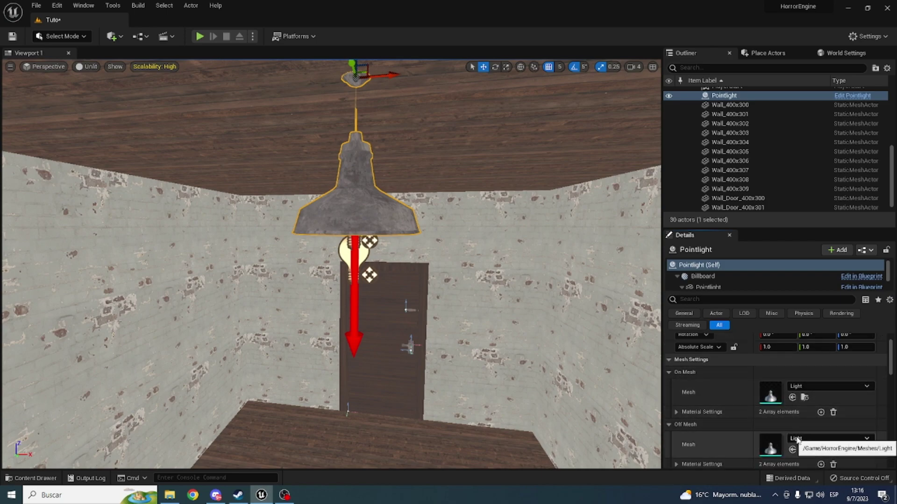
left_click(669, 424)
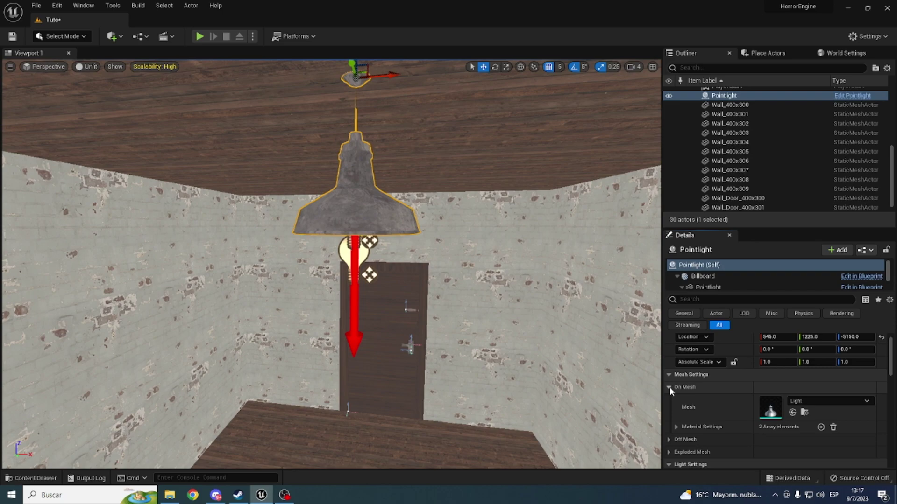
left_click(669, 387)
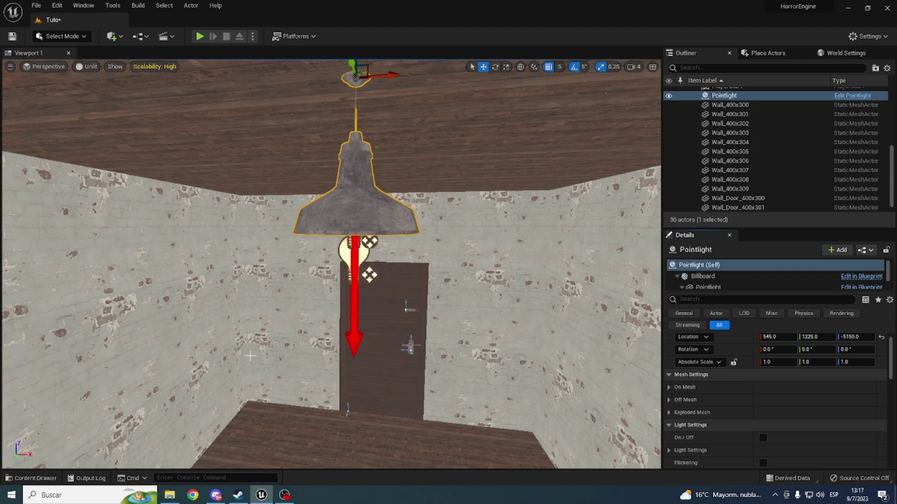
mouse_move(366, 369)
right_mouse_down()
mouse_move(381, 310)
mouse_move(419, 419)
right_mouse_up()
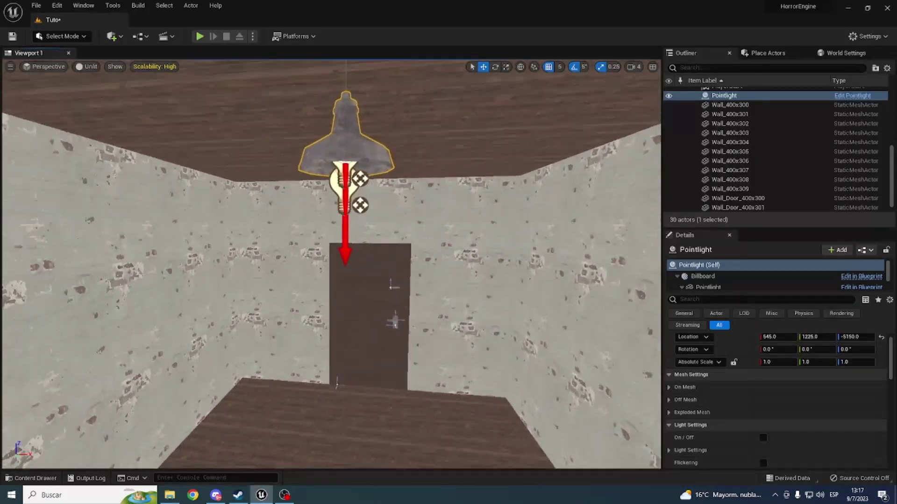
key("ctrl+space")
- Browse to Content > StarterContent > Props and select the SM_Lamp_Ceiling mesh
key("alt+Left")
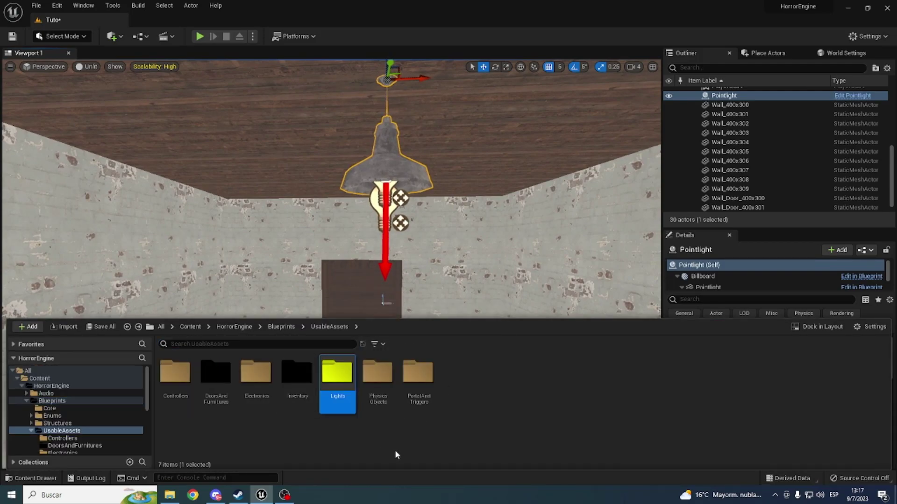
key("alt+Left")
key("alt+Left")
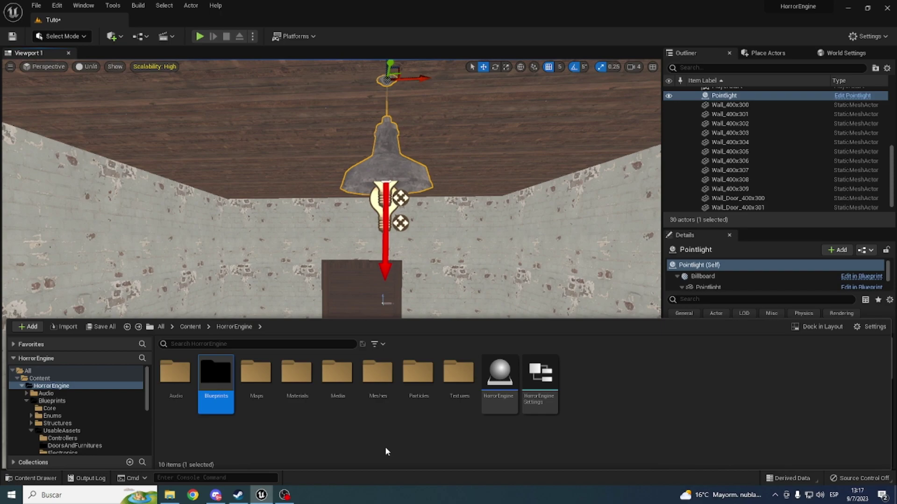
key("alt+Right")
key("alt+Right")
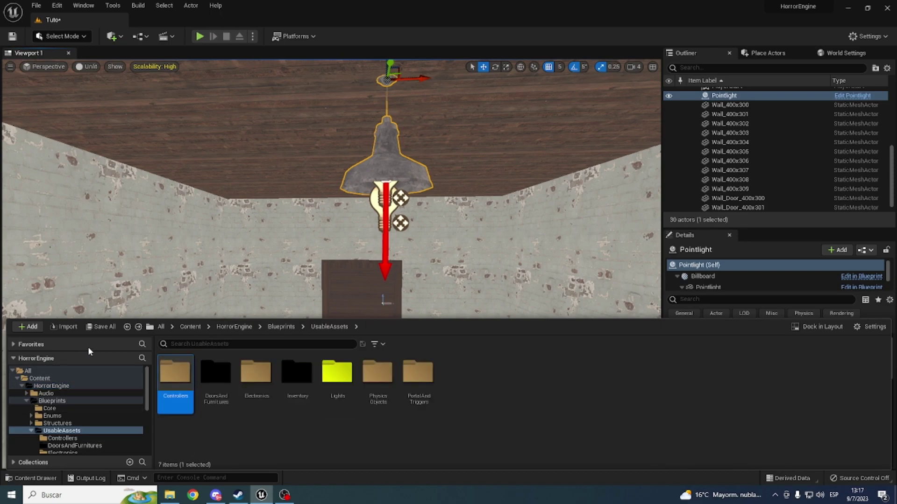
left_click(188, 326)
double_click(338, 378)
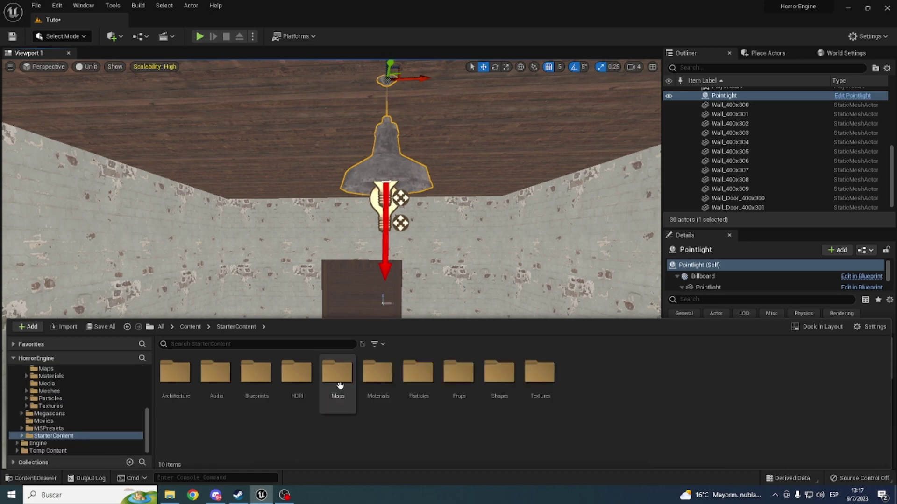
double_click(459, 383)
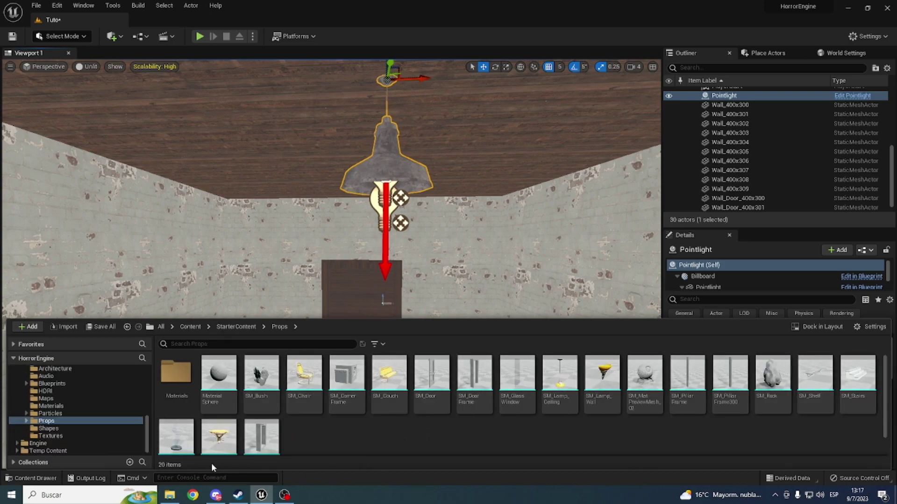
left_click(611, 386)
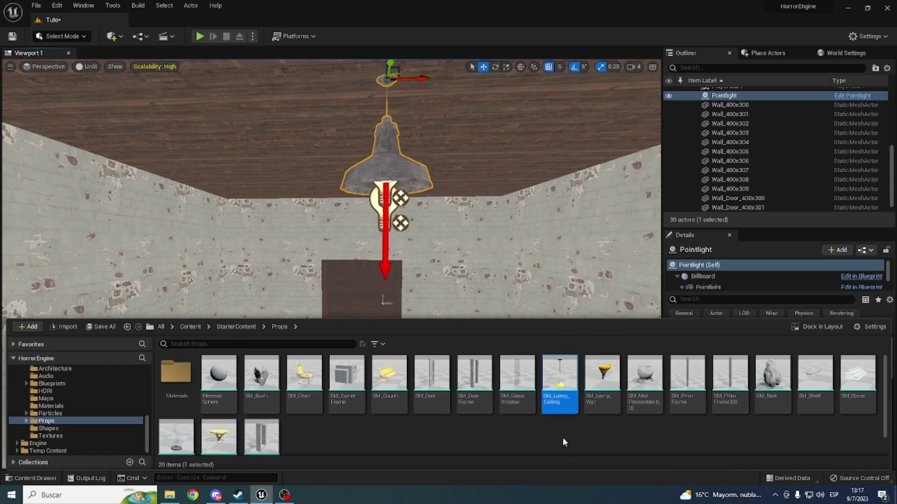
key("ctrl+space")
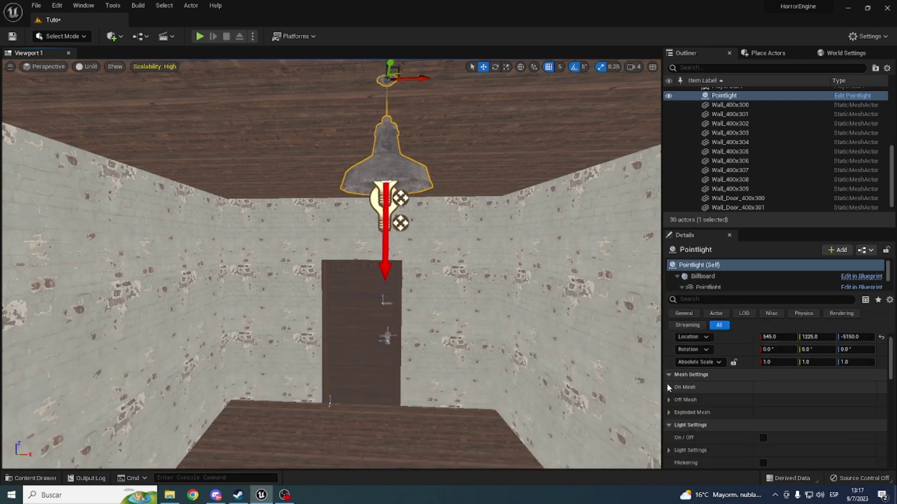
- Undo the On Mesh change so the on-state mesh stays Light
left_click(668, 387)
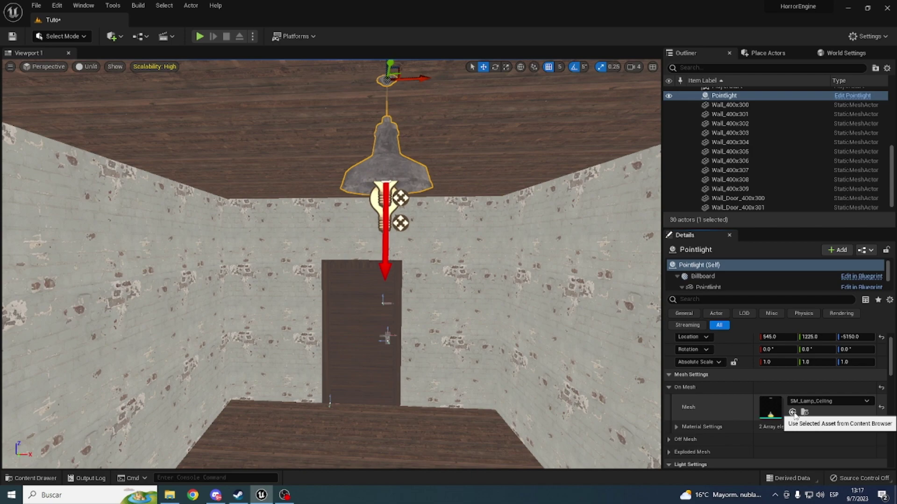
mouse_move(355, 262)
right_mouse_down()
mouse_move(348, 220)
mouse_move(334, 206)
mouse_move(333, 262)
mouse_move(449, 265)
right_mouse_up()
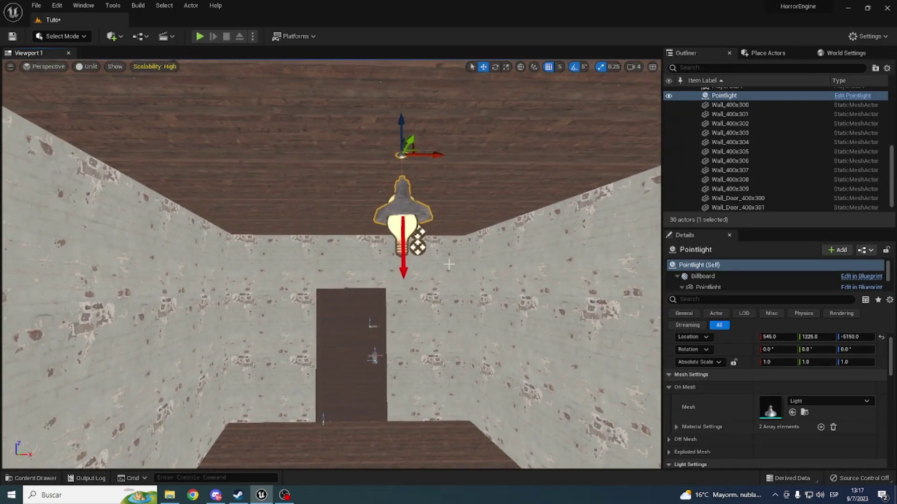
key("ctrl+z")
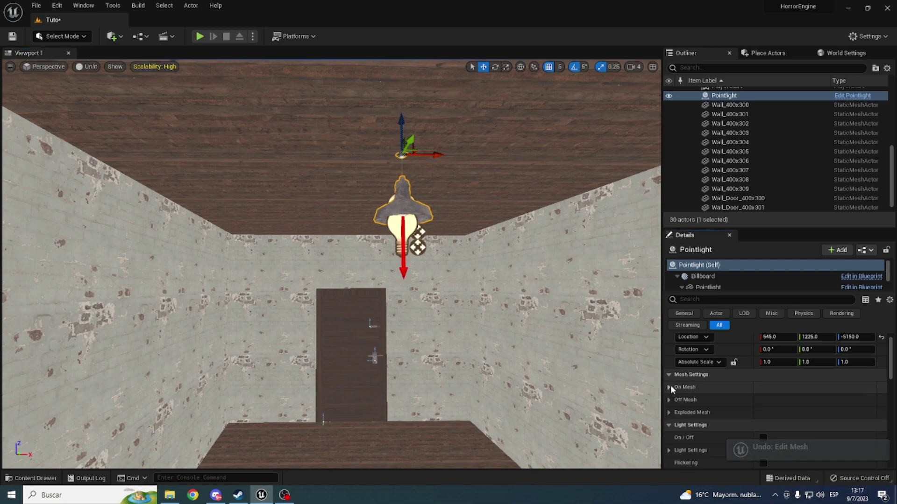
left_click(671, 385)
- Assign SM_Lamp_Ceiling as the Off Mesh and view the lamp up close
scroll(667, 398, "down", 1)
scroll(667, 398, "down", 1)
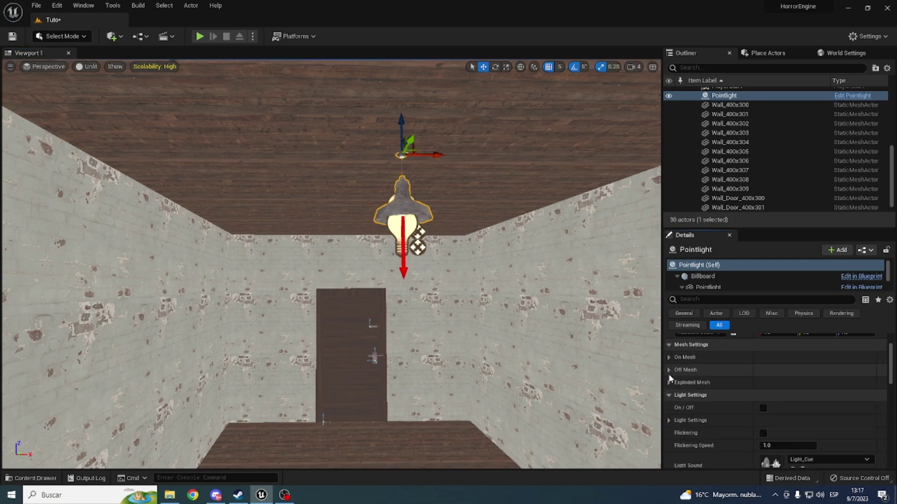
left_click(669, 370)
left_click(793, 395)
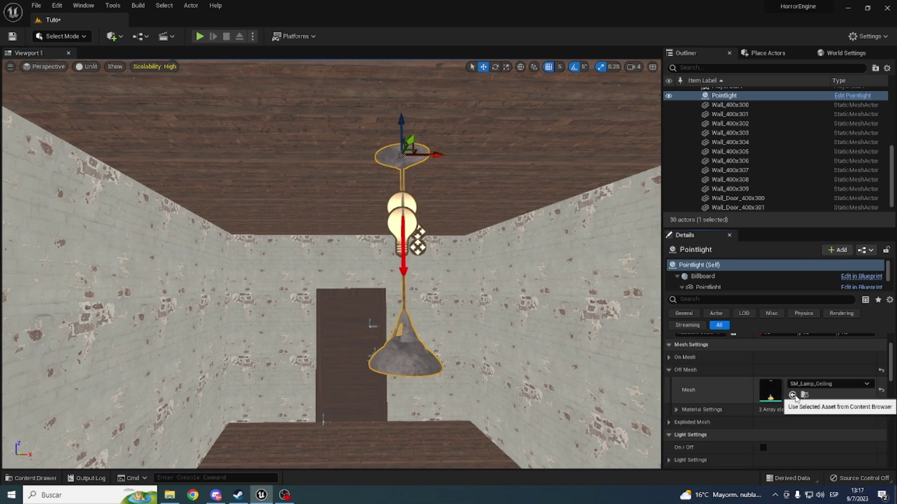
right_click_drag(467, 280, 421, 289)
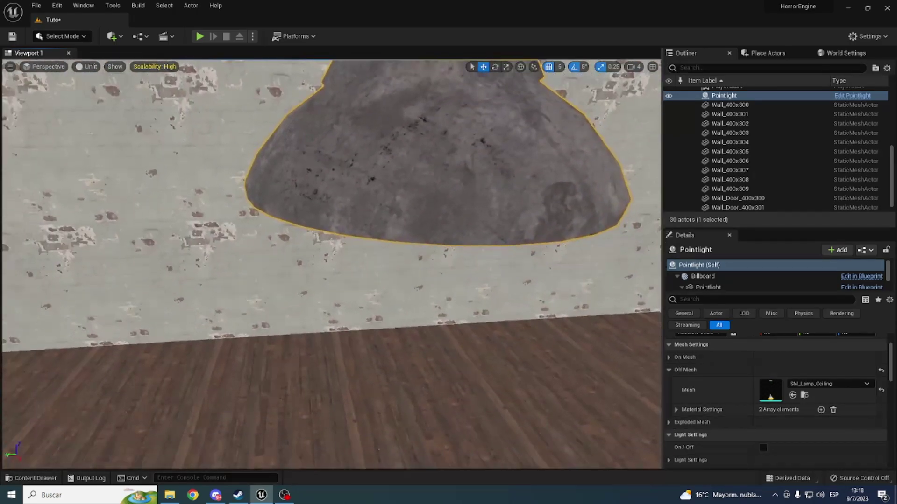
right_click_drag(397, 206, 360, 185)
- Browse from the Off Mesh to SM_Lamp_Ceiling, locate its M_Lamp material, then return to Tuto
left_click(804, 395)
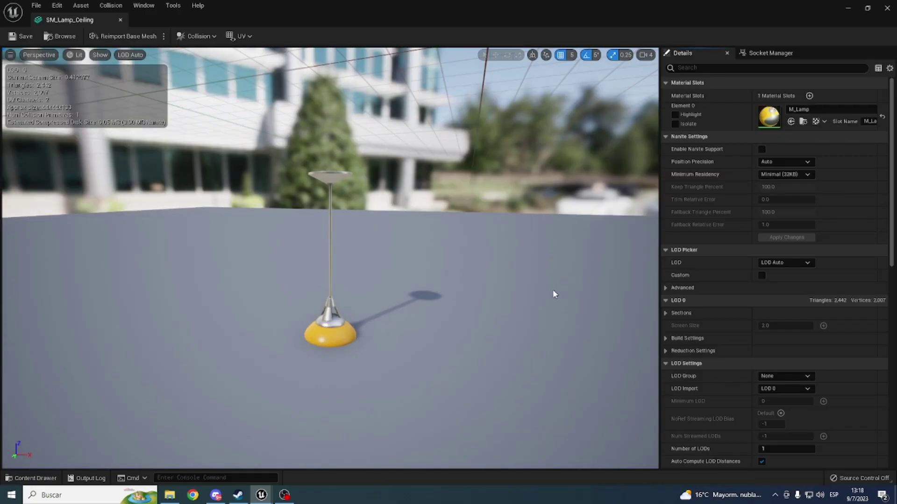
left_click(803, 122)
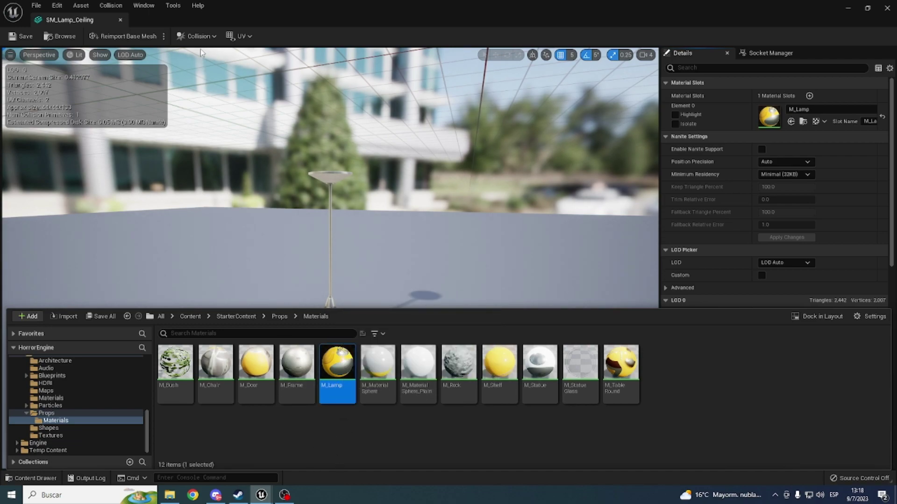
left_click(116, 18)
- Set the Off Mesh's material slot Index [0] to M_Lamp
left_click(103, 20)
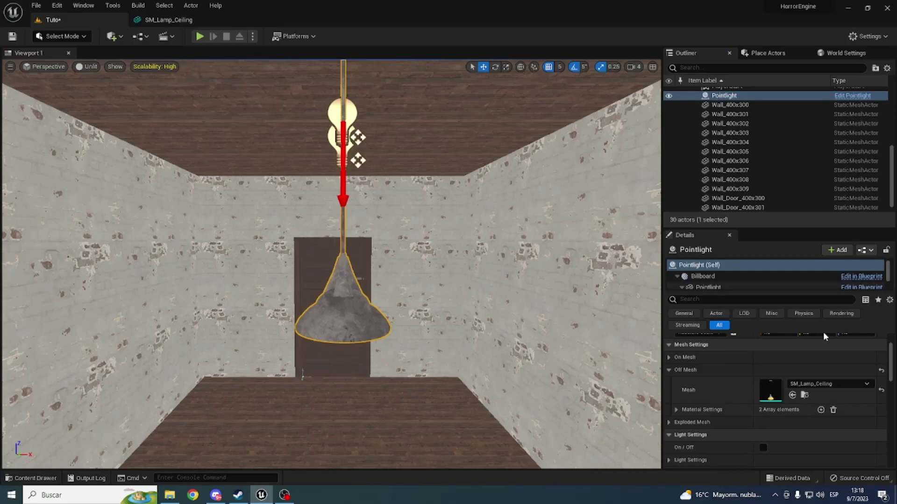
left_click(676, 409)
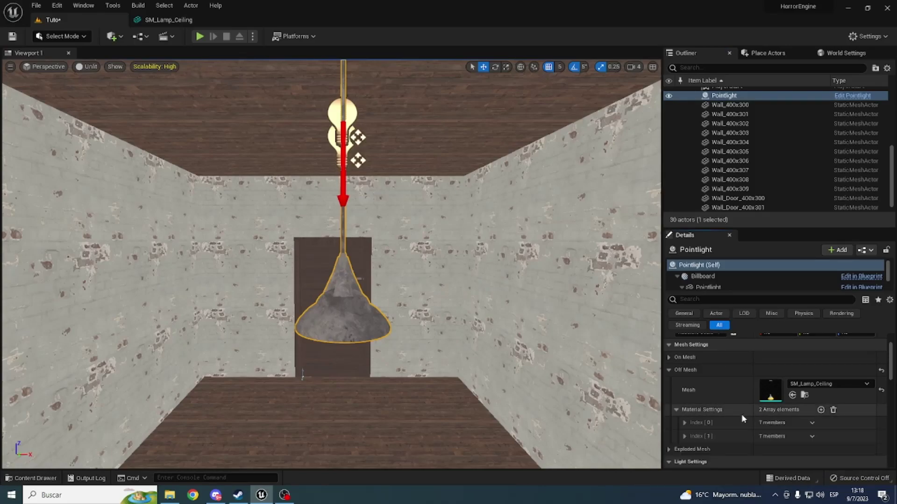
left_click(686, 422)
left_click(763, 436)
scroll(769, 441, "down", 2)
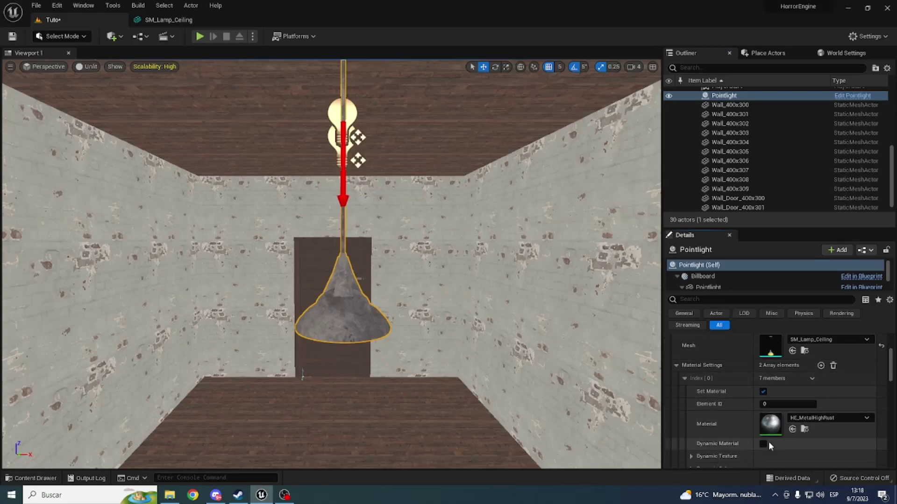
mouse_move(327, 280)
right_mouse_down()
mouse_move(327, 211)
mouse_move(327, 280)
right_mouse_up()
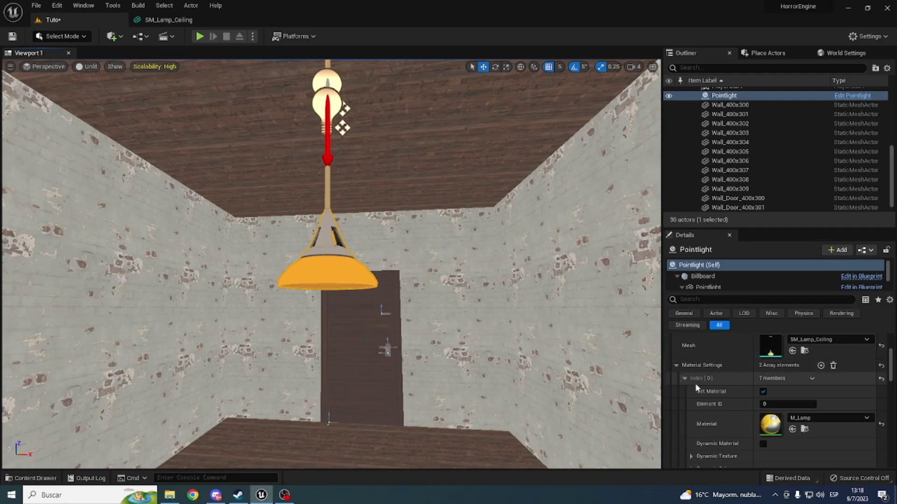
- Collapse the Off Mesh material sections and reframe the view facing the door
left_click(677, 367)
scroll(702, 398, "up", 2)
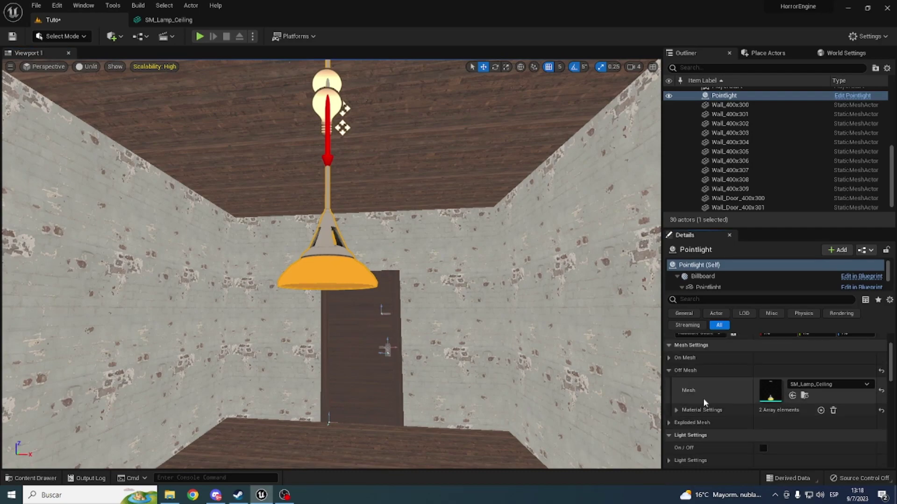
left_click(666, 371)
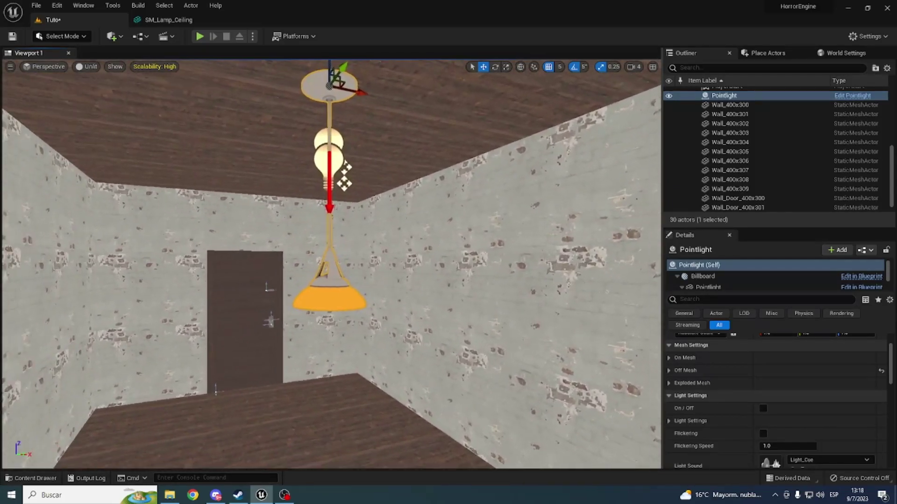
scroll(723, 421, "up", 2)
right_click_drag(420, 281, 355, 280)
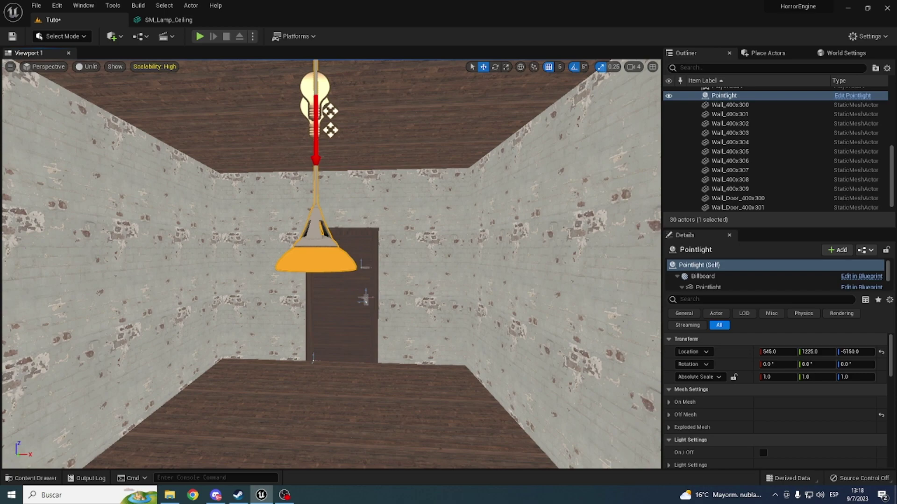
right_click_drag(377, 333, 378, 355)
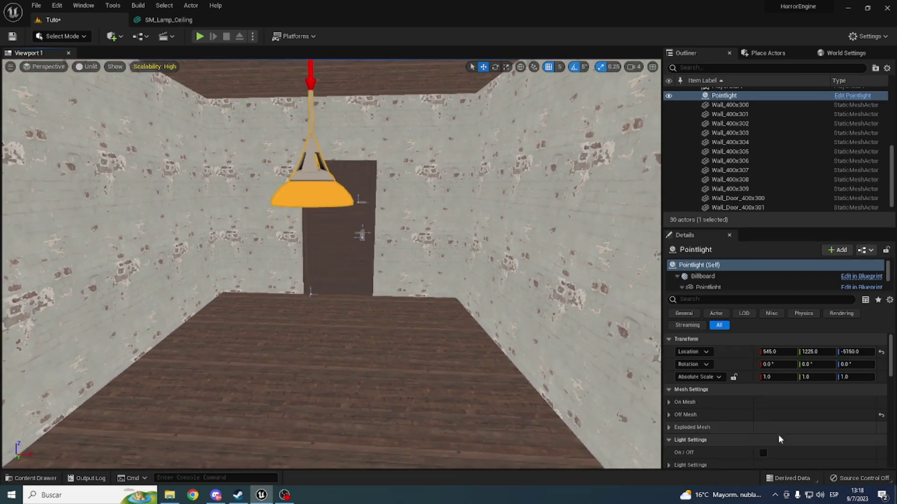
scroll(778, 435, "down", 3)
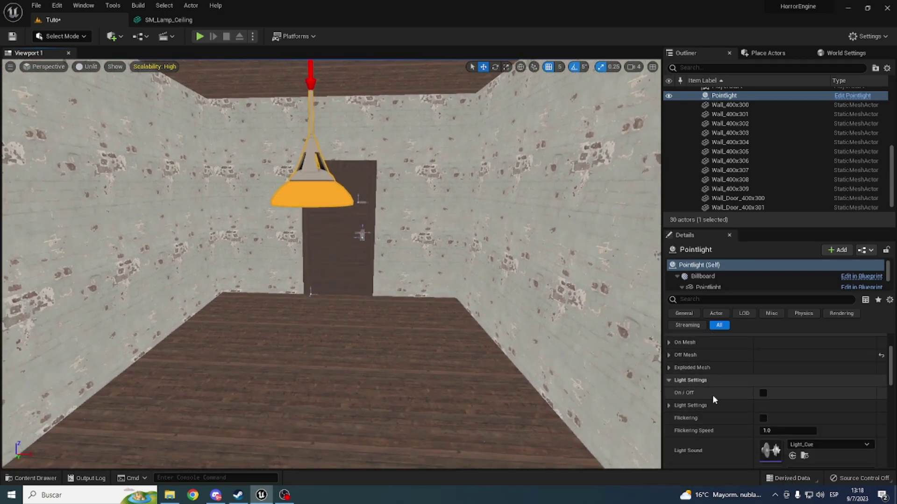
left_click(763, 393)
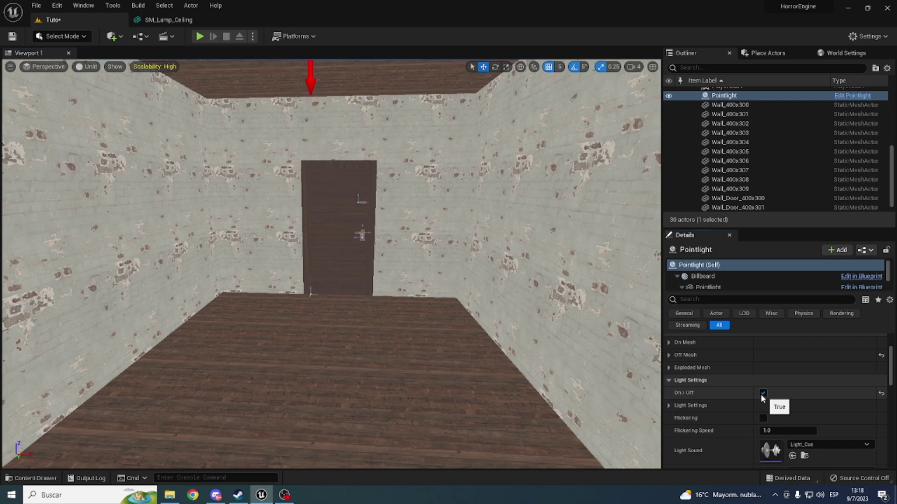
left_click(94, 75)
left_click(89, 93)
left_click(78, 66)
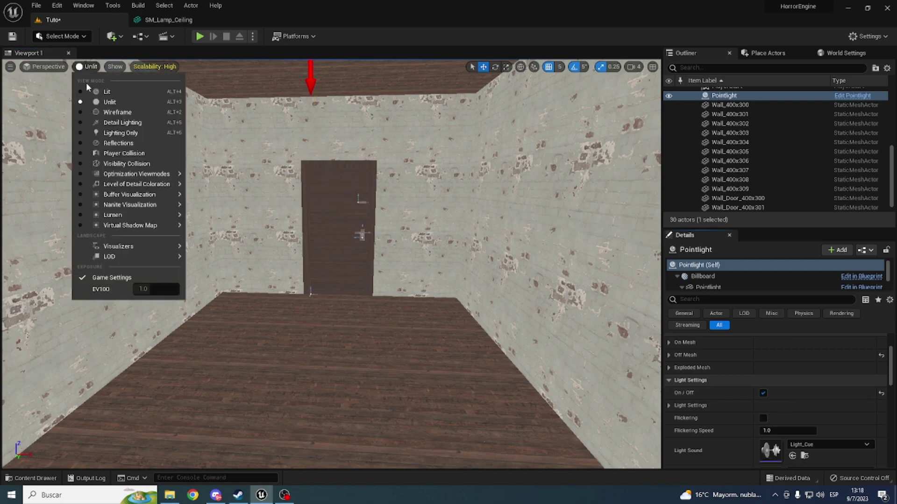
left_click(89, 91)
key("f")
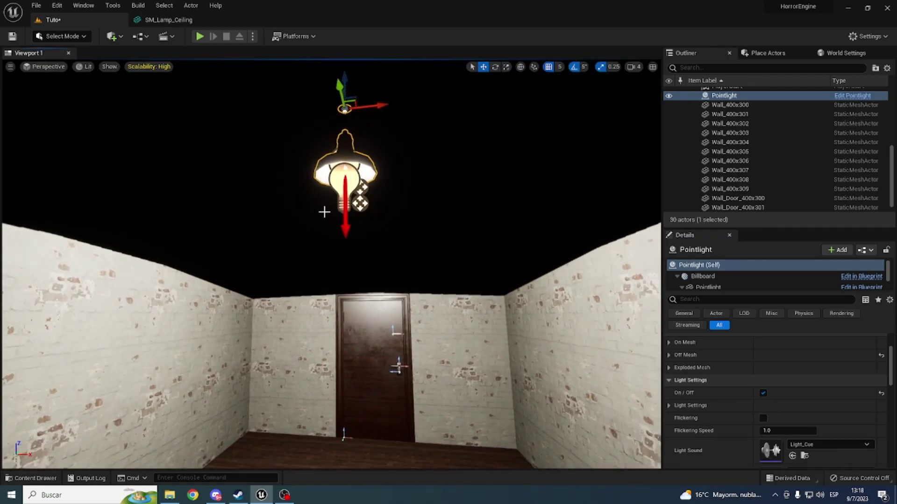
key("ctrl+z")
left_click(85, 66)
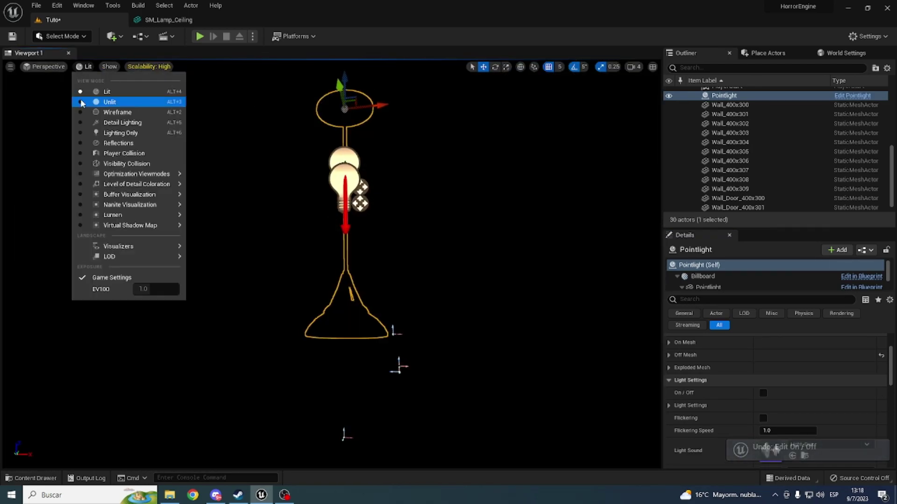
left_click(109, 102)
scroll(815, 406, "up", 2)
scroll(773, 414, "down", 2)
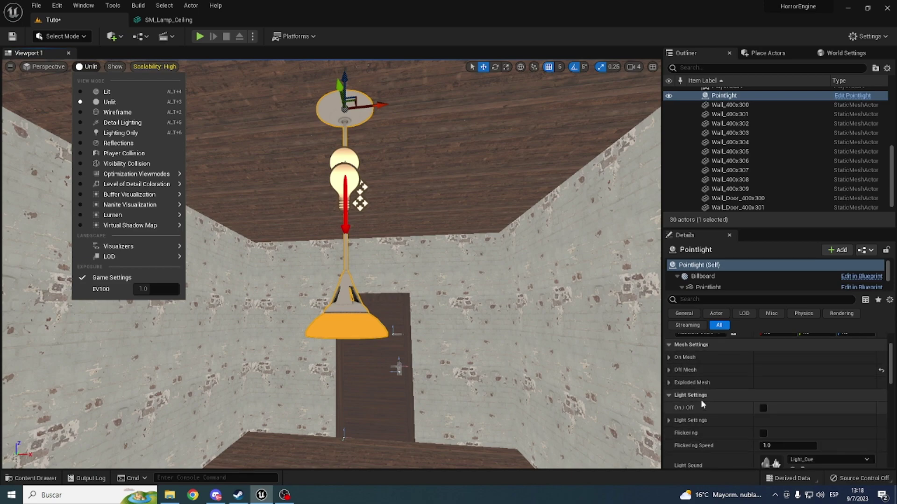
left_click(685, 357)
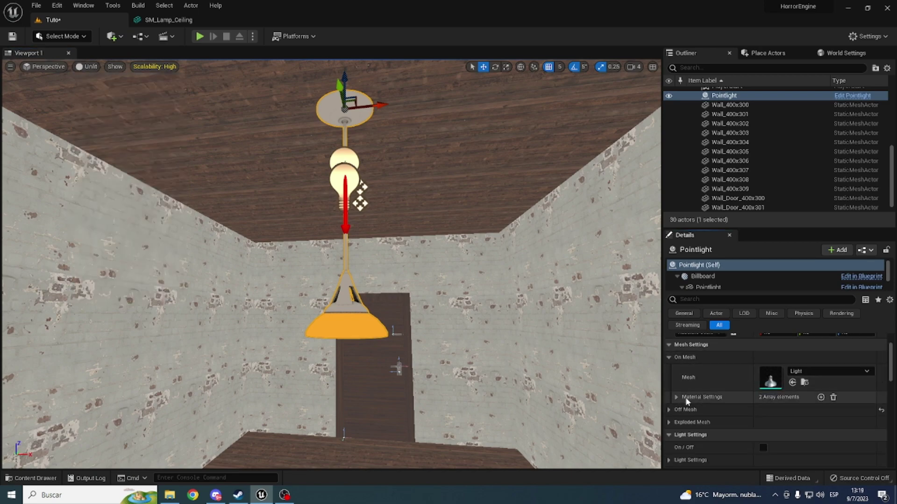
left_click(669, 410)
- Locate SM_Lamp_Ceiling in the content browser and test the lamp's light on and back off
left_click(805, 435)
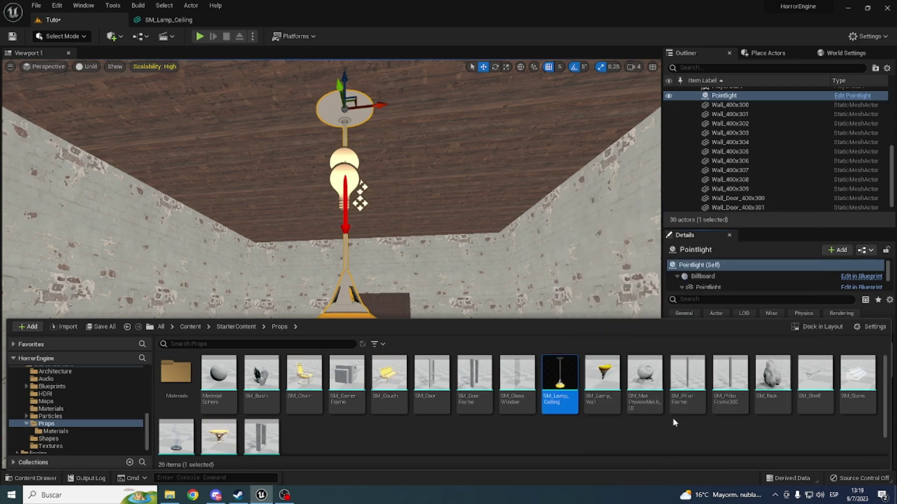
key("ctrl+space")
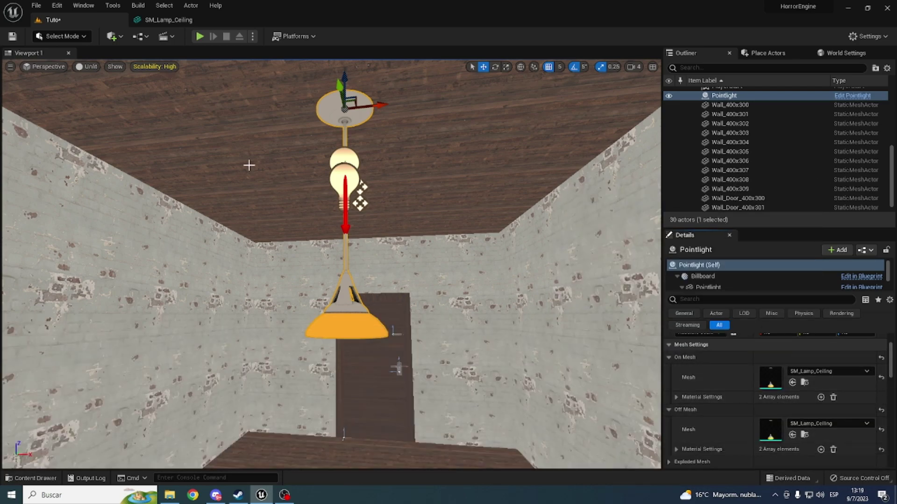
left_click(668, 357)
left_click(668, 370)
left_click(764, 409)
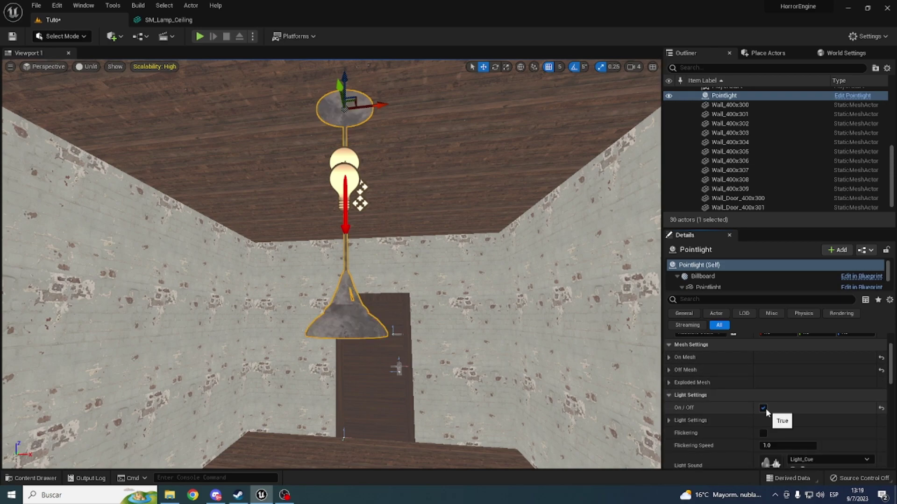
left_click(766, 409)
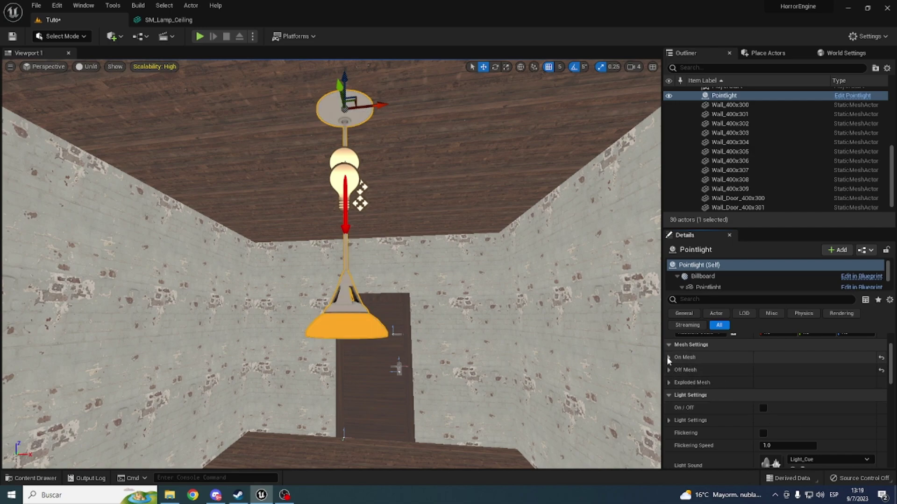
- Drag M_Lamp onto the On Mesh's material slot Index [0], replacing HE_MetalHighRust
left_click(668, 358)
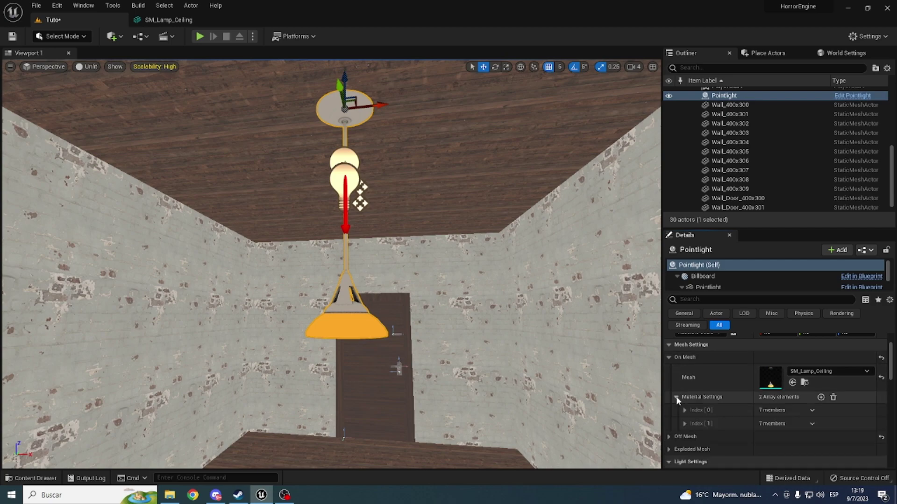
left_click(685, 410)
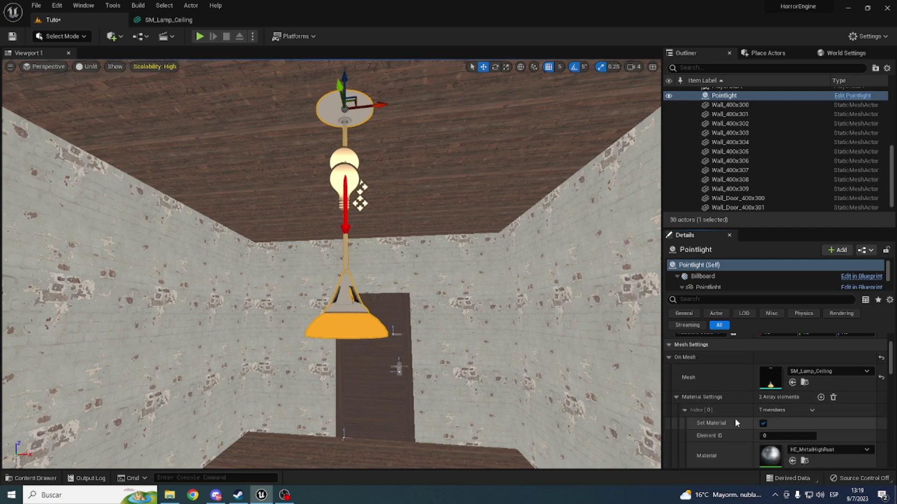
scroll(712, 412, "down", 2)
scroll(701, 411, "down", 3)
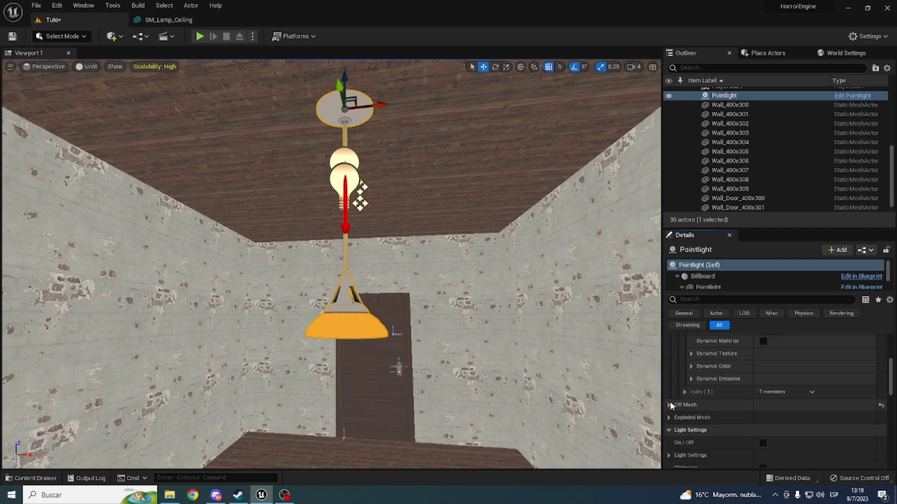
left_click(668, 406)
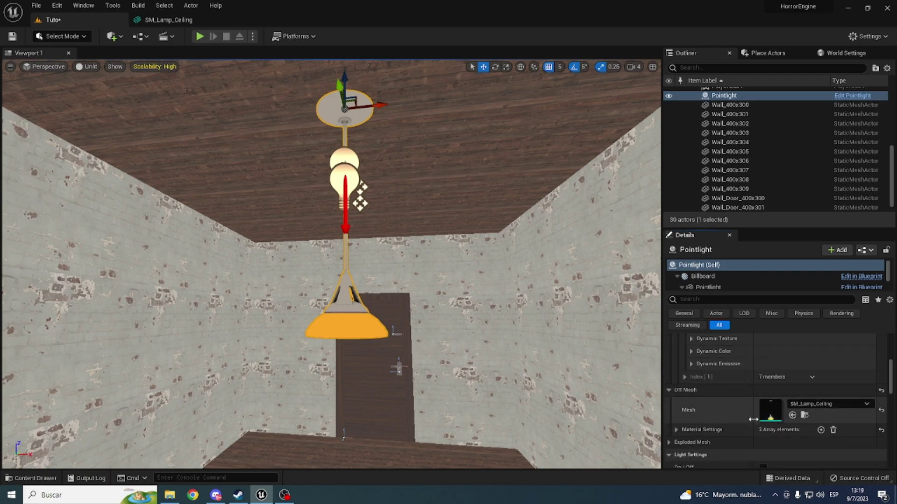
scroll(678, 409, "down", 2)
left_click(682, 402)
left_click(803, 463)
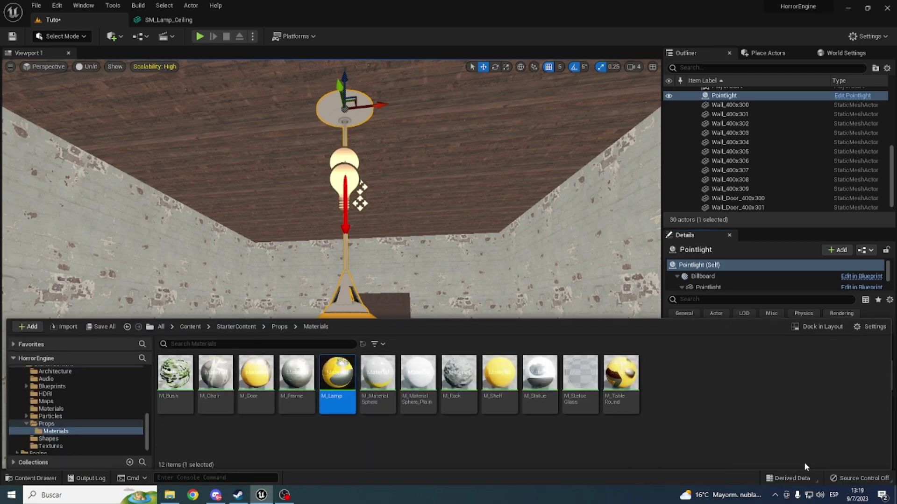
left_click_drag(371, 414, 792, 403)
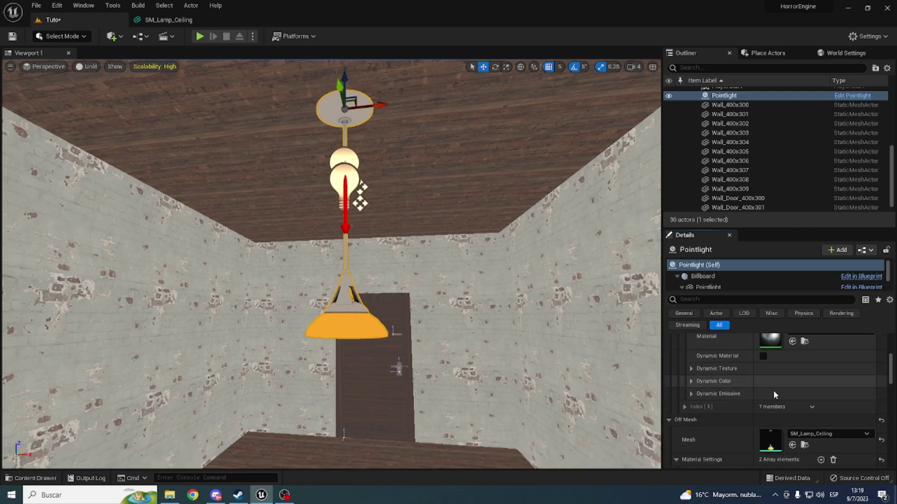
left_click(793, 402)
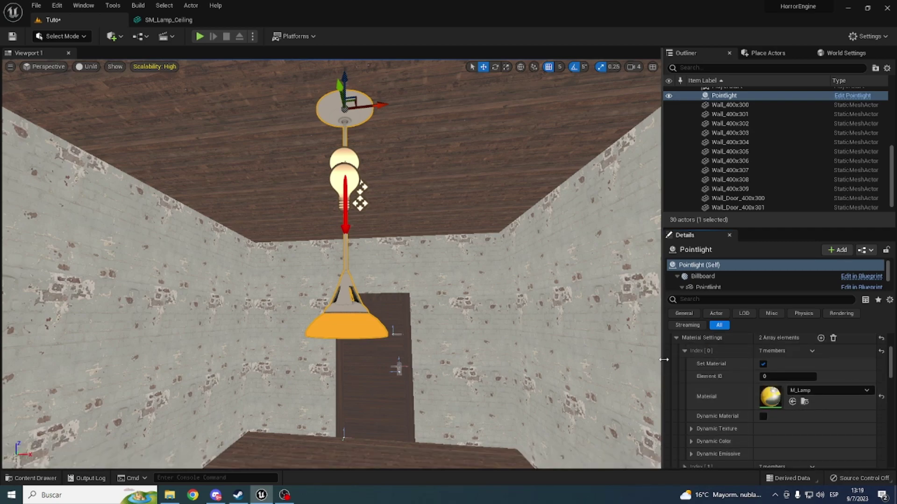
- Collapse the On Mesh and Off Mesh material sections
scroll(670, 356, "up", 2)
left_click(677, 382)
scroll(672, 404, "down", 1)
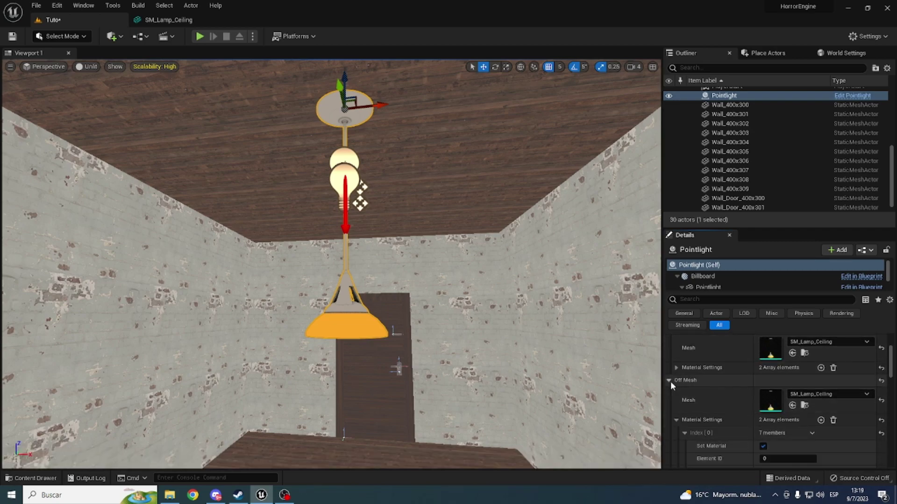
left_click(670, 382)
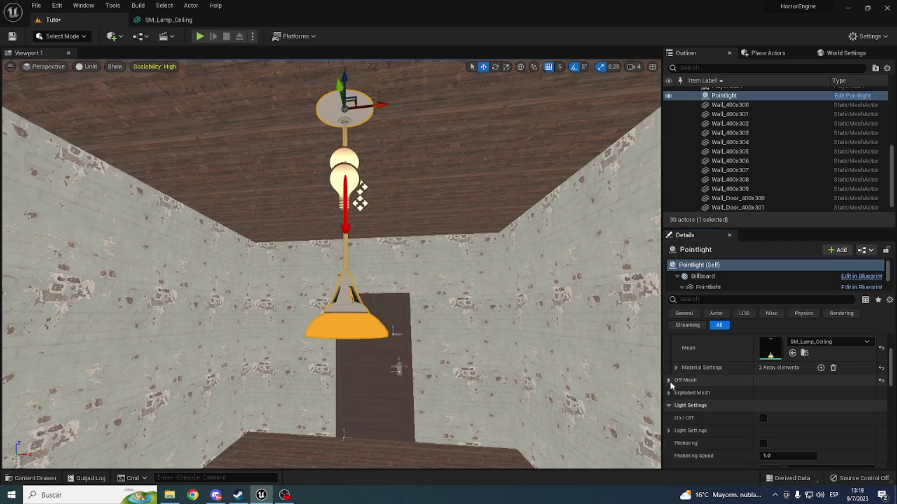
scroll(670, 381, "up", 2)
left_click(669, 373)
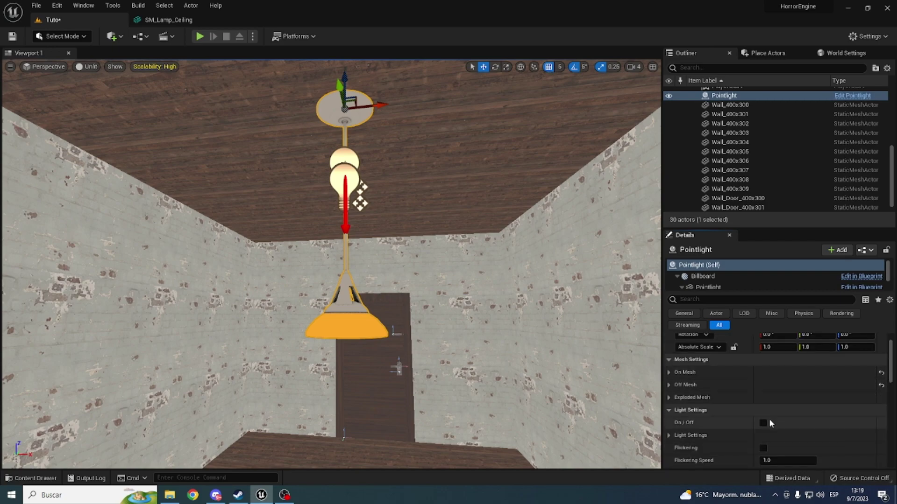
- Render the viewport Lit and toggle the lamp's On / Off light off and back on
left_click(76, 66)
left_click(93, 90)
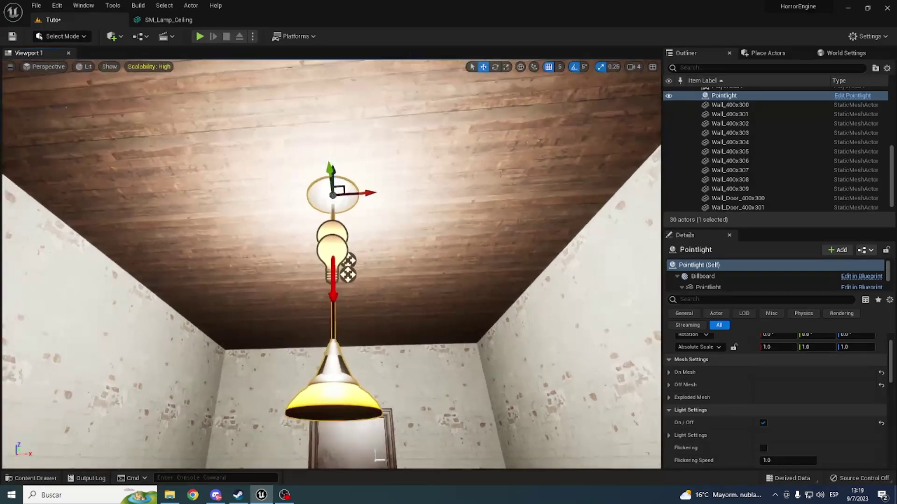
right_click_drag(387, 449, 387, 450)
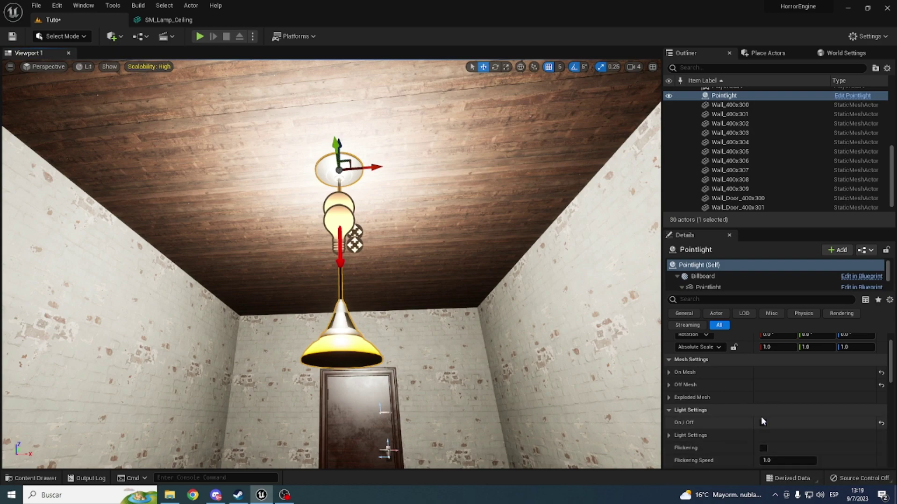
left_click(763, 423)
left_click(763, 424)
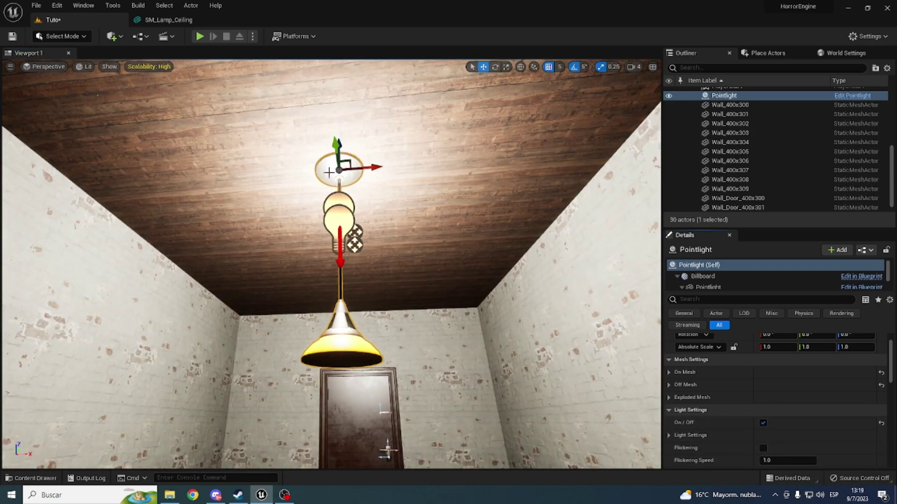
mouse_move(363, 278)
right_mouse_down()
mouse_move(357, 302)
mouse_move(358, 262)
mouse_move(127, 77)
right_mouse_up()
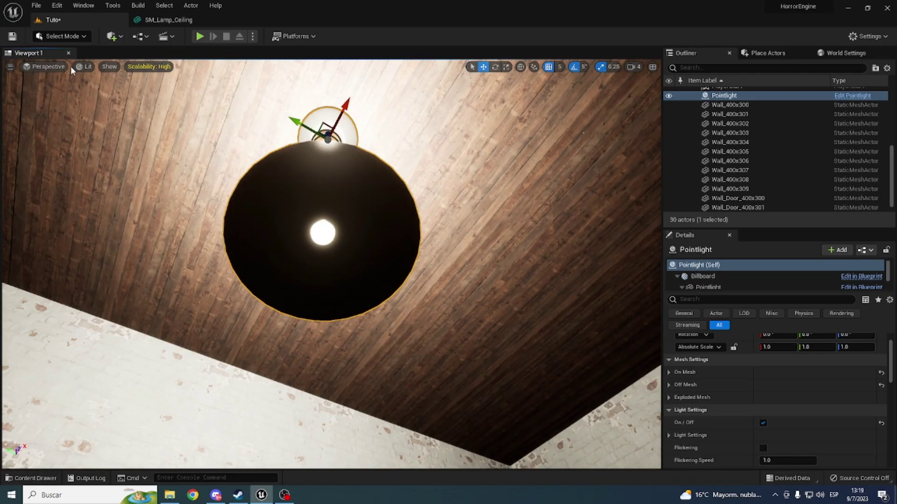
- Return the viewport to Unlit and swing the view to the lamp's side
left_click(73, 68)
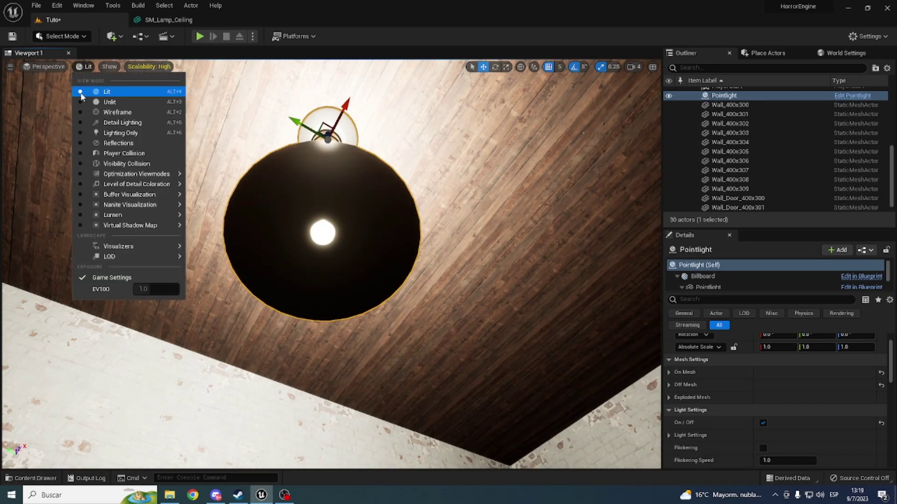
left_click(95, 100)
mouse_move(96, 100)
right_mouse_down()
mouse_move(376, 329)
mouse_move(376, 281)
right_mouse_up()
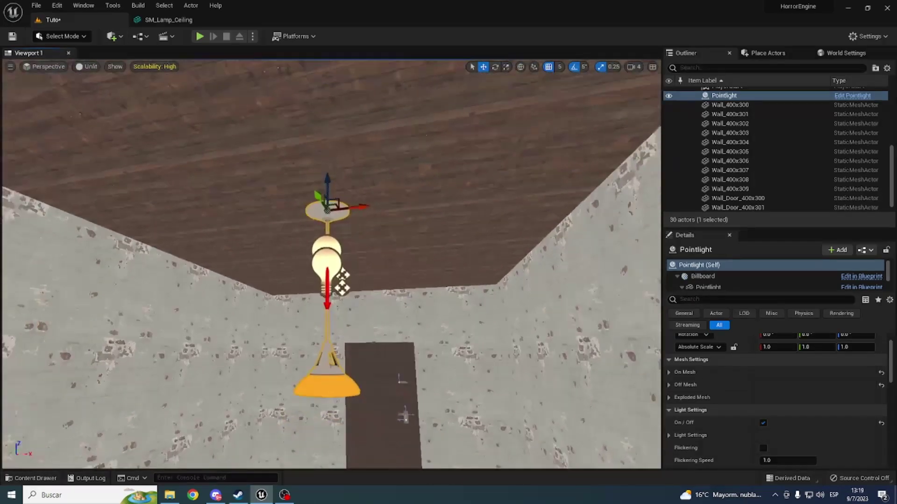
- Drag the Light and ExplosionFlash components down into the shade, and ParticleLocation to just above it
scroll(699, 285, "down", 1)
left_click(707, 284)
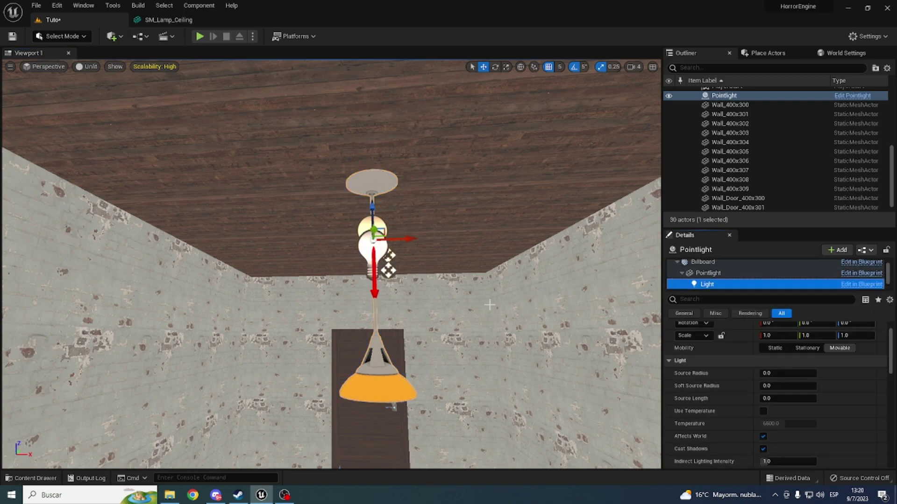
left_click_drag(373, 207, 371, 309)
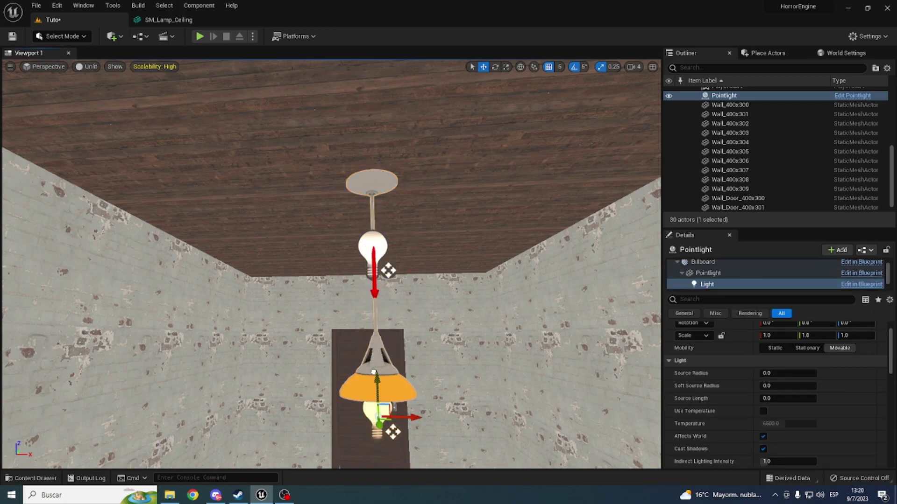
scroll(716, 276, "down", 2)
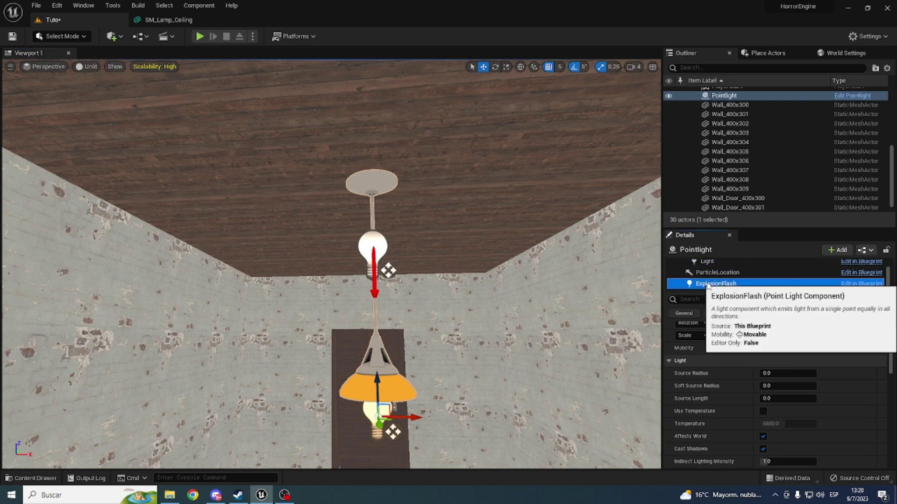
left_click(715, 283)
left_click_drag(377, 220, 386, 309)
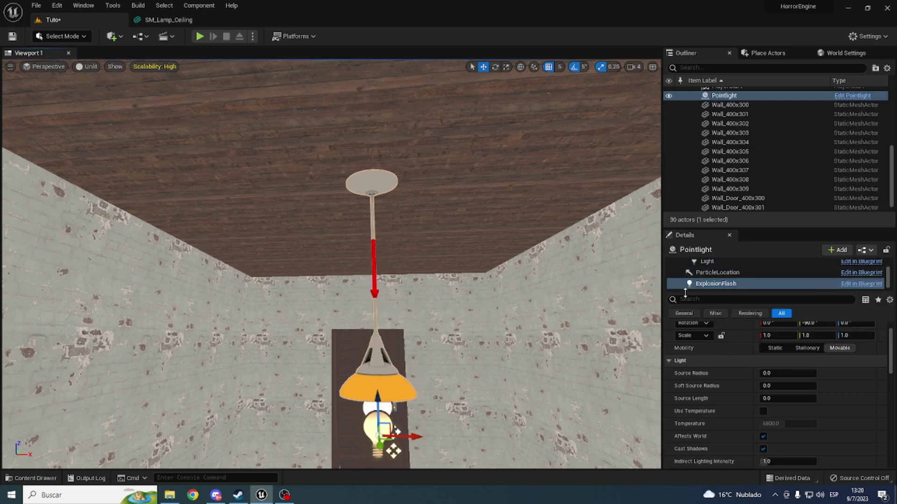
left_click(694, 274)
left_click_drag(371, 210, 372, 304)
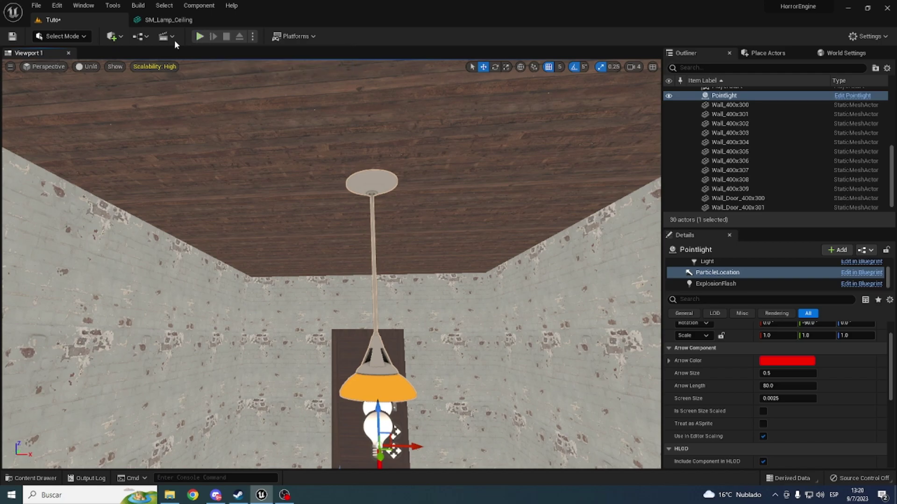
- Render the viewport Lit, select ExplosionFlash and turn off its Cast Shadows
left_click(82, 68)
left_click(86, 91)
right_click_drag(186, 210, 196, 201)
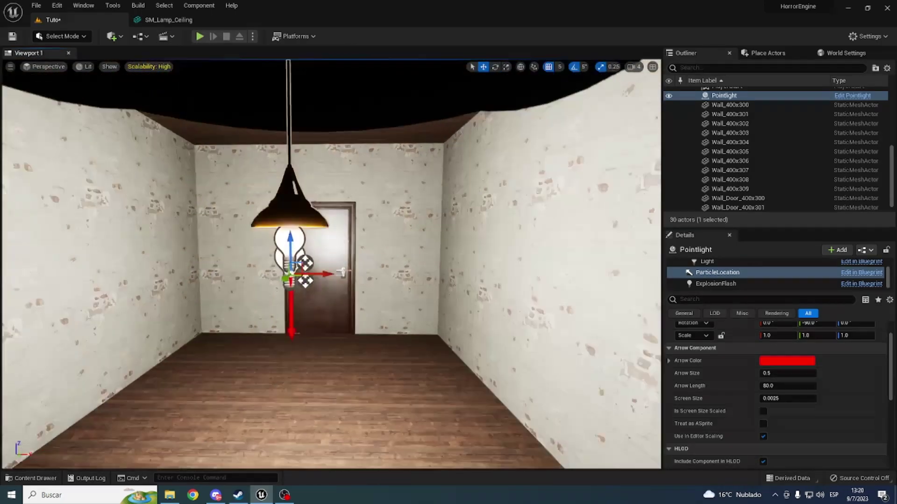
mouse_move(327, 262)
right_mouse_down()
mouse_move(324, 303)
mouse_move(401, 317)
mouse_move(402, 308)
right_mouse_up()
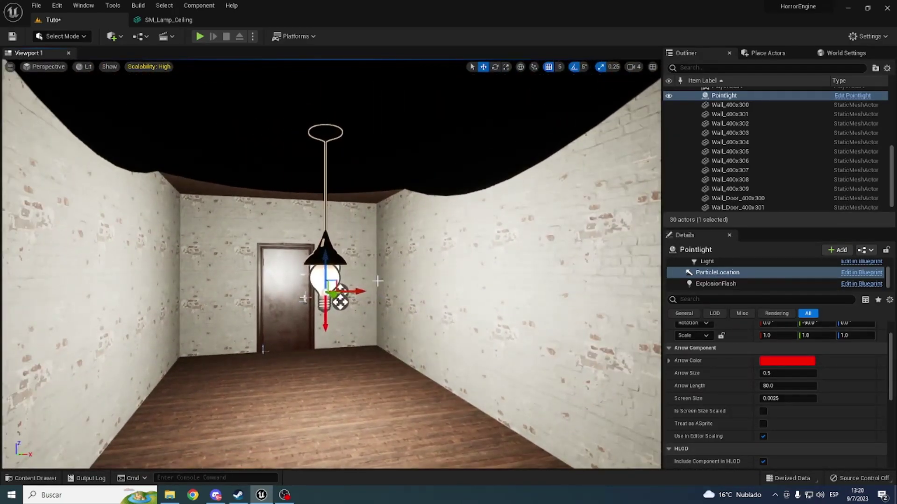
left_click(719, 284)
scroll(775, 392, "down", 1)
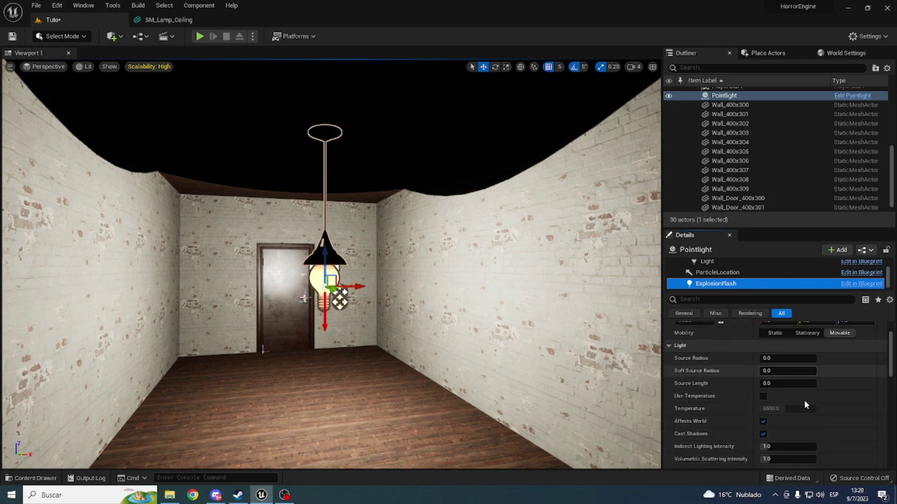
left_click(763, 434)
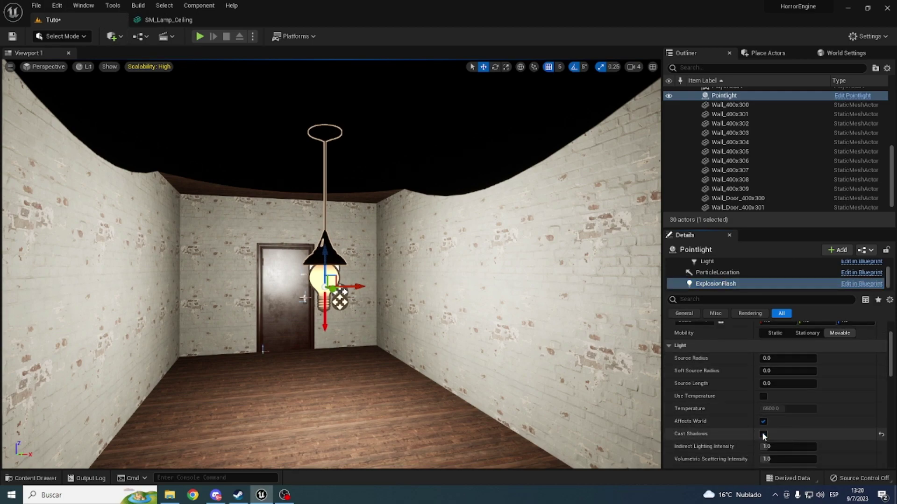
- Compare Cast Shadows off and on for Light and ExplosionFlash, leaving both enabled
left_click(706, 262)
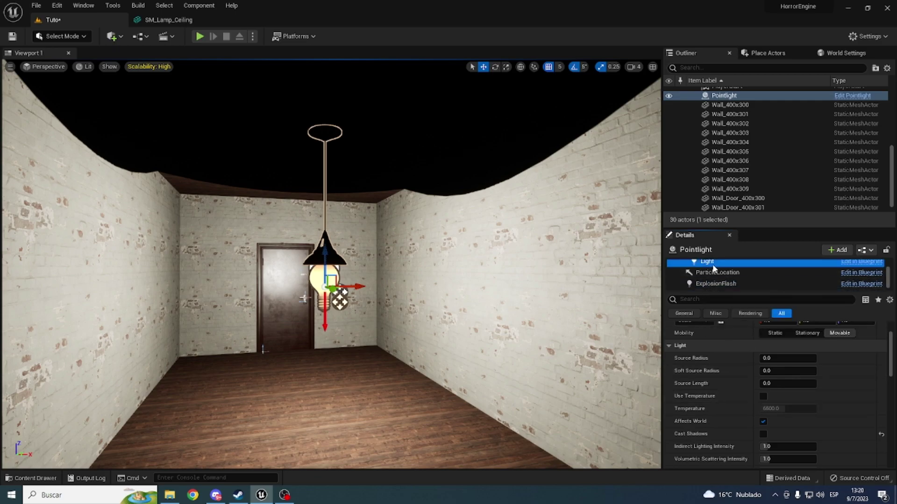
left_click(764, 433)
right_click_drag(617, 391, 412, 315)
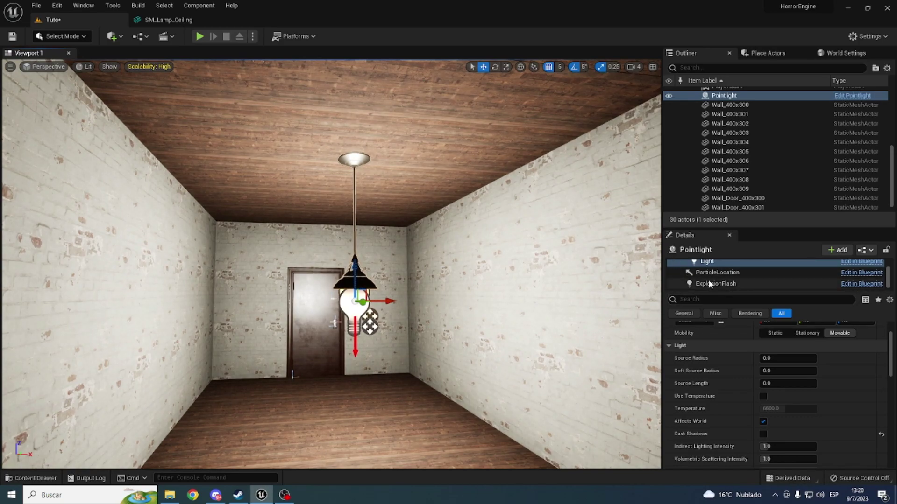
left_click(764, 434)
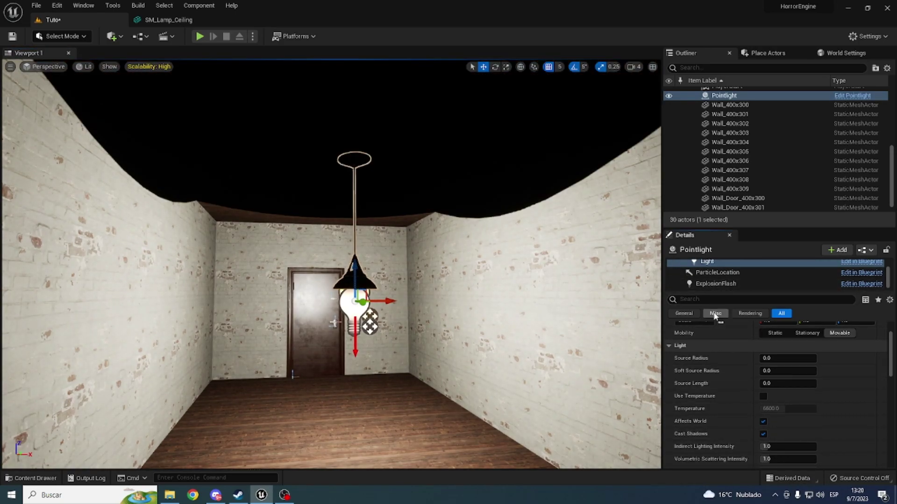
left_click(713, 285)
left_click(763, 434)
left_click(764, 435)
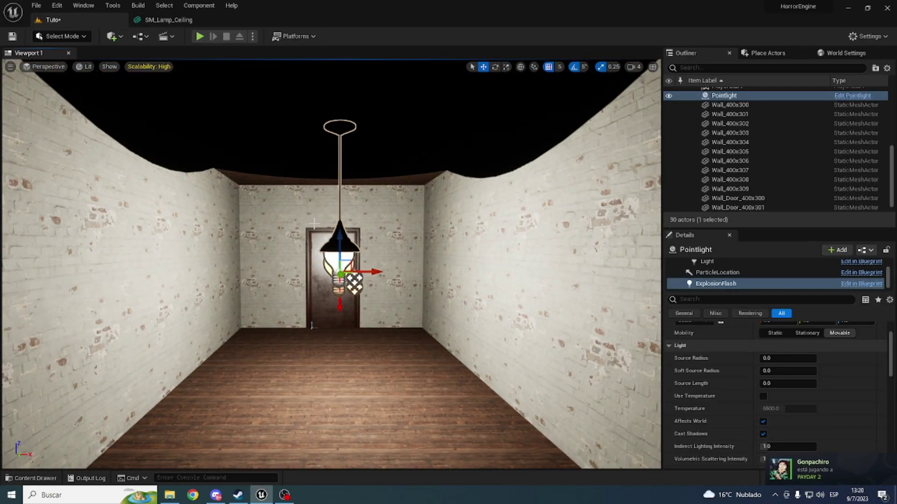
- Set the viewport to Unlit and pull back to see the lamp
left_click(89, 66)
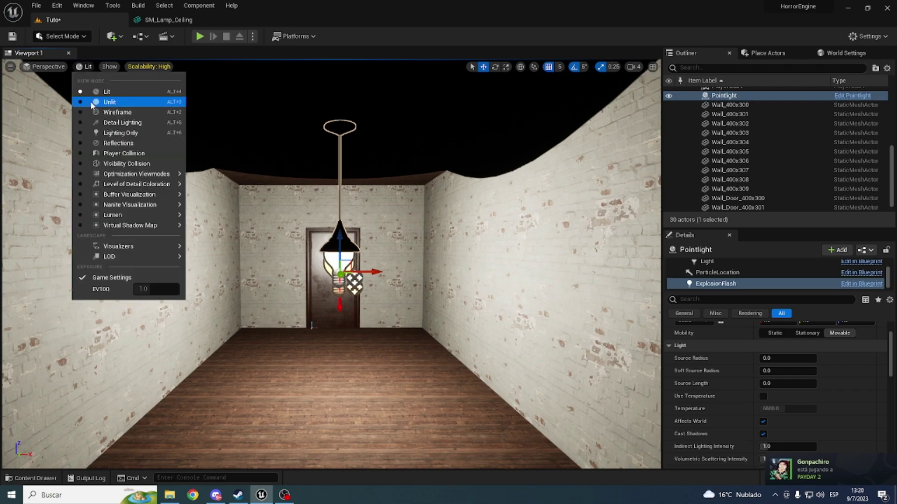
left_click(91, 101)
right_click_drag(382, 317, 382, 318)
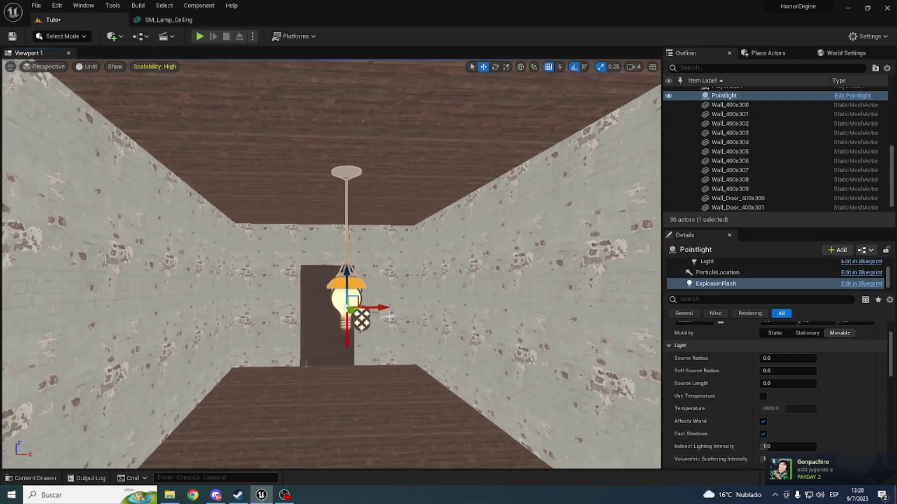
scroll(789, 413, "up", 2)
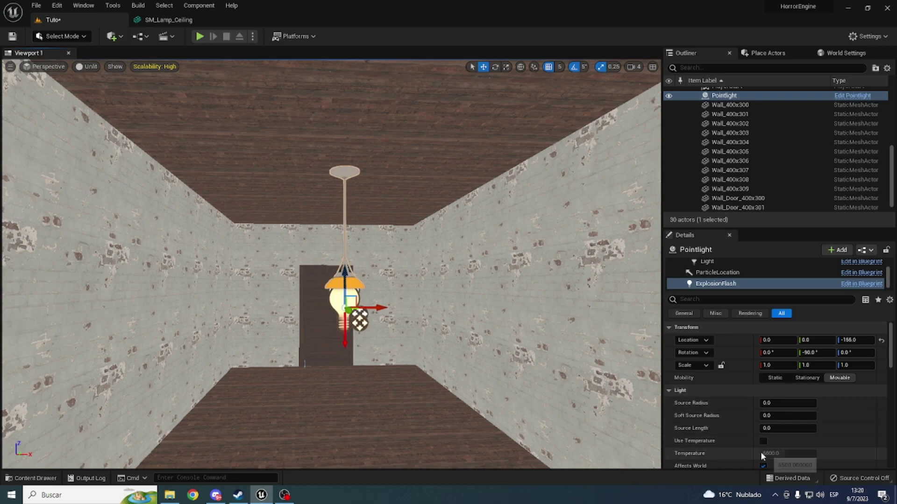
scroll(761, 449, "down", 3)
scroll(672, 383, "up", 2)
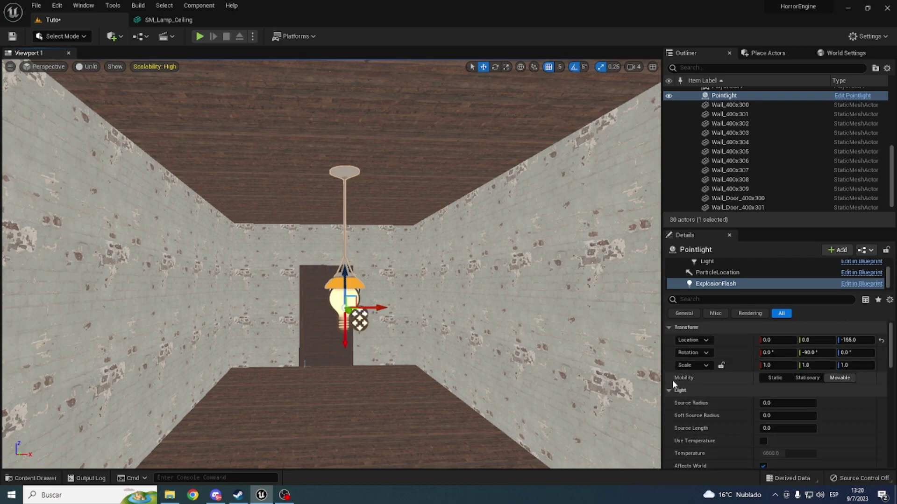
- Select the lamp's mesh component and collapse its Static Mesh and Materials sections
left_click(354, 173)
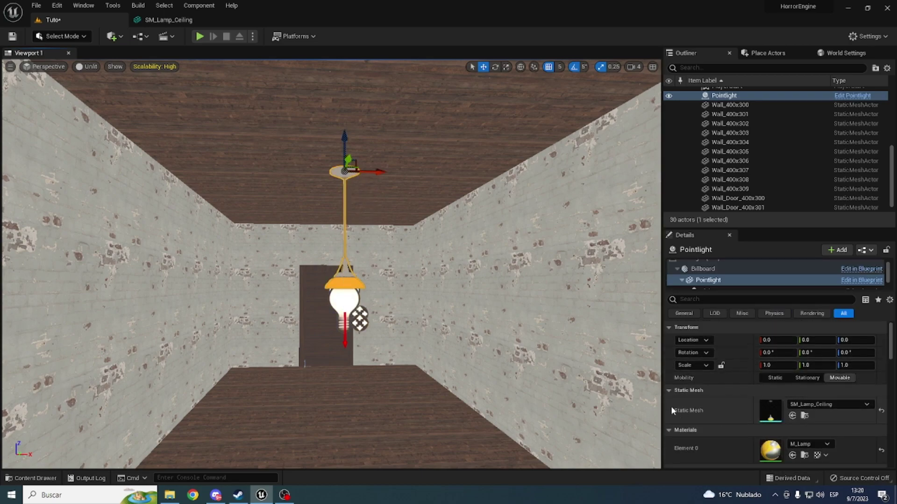
left_click(670, 391)
left_click(669, 403)
left_click(669, 415)
scroll(694, 424, "down", 1)
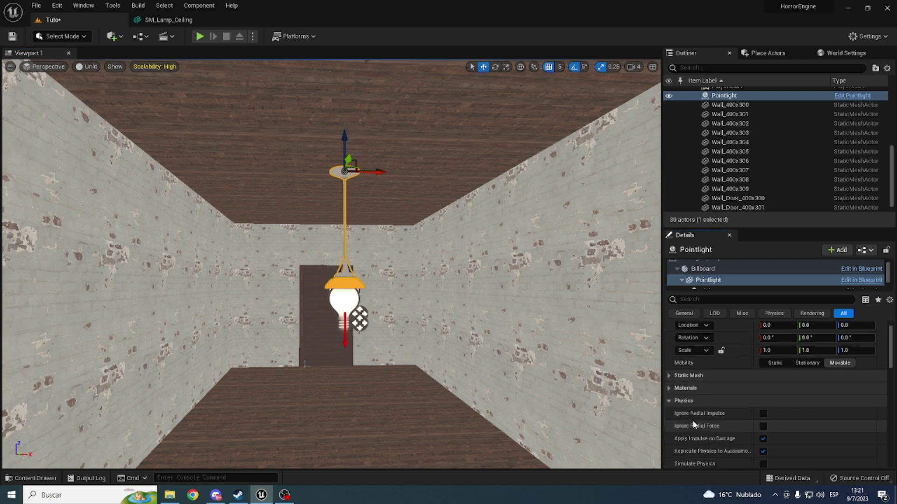
scroll(707, 393, "up", 1)
scroll(687, 281, "up", 1)
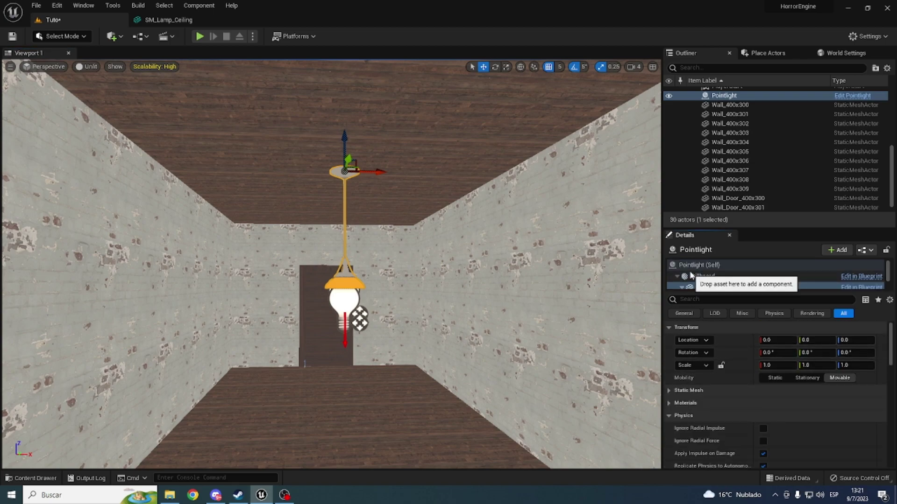
- Select Pointlight (Self) and uncheck Light Settings On / Off
left_click(696, 265)
scroll(721, 411, "down", 3)
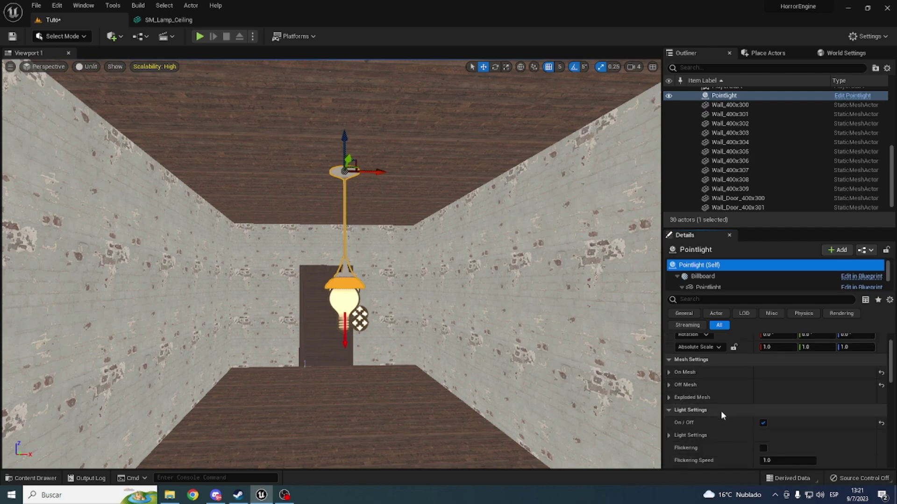
left_click(763, 393)
right_click_drag(327, 430, 327, 430)
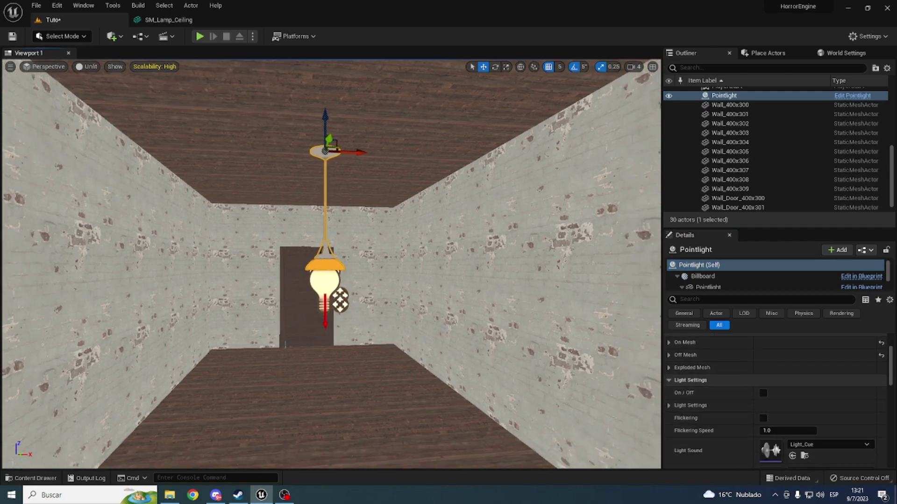
- Drag a light blueprint from Blueprints > UsableAssets > Lights into the level
key("ctrl+space")
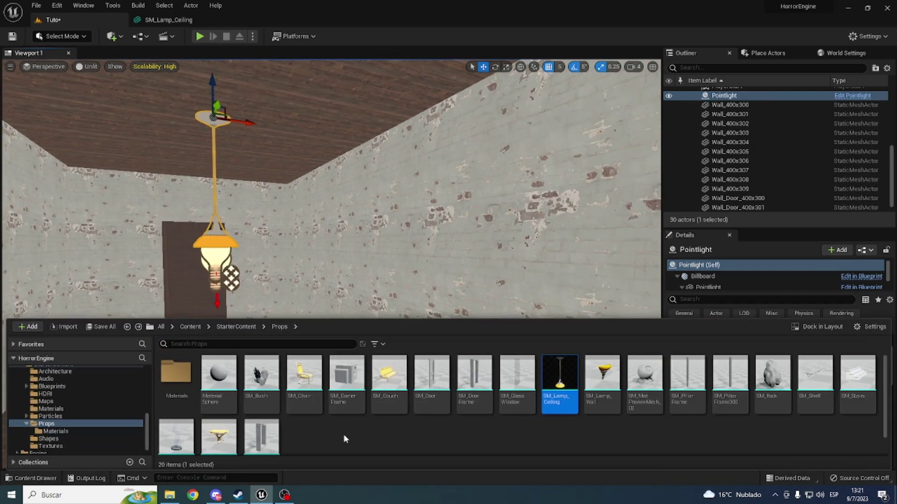
key("alt+Left")
key("alt+Left")
key("alt+Left")
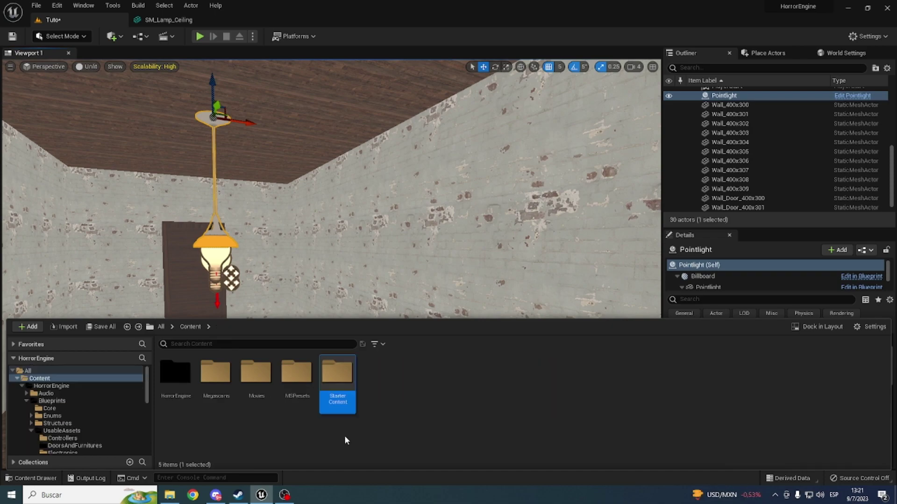
key("alt+Left")
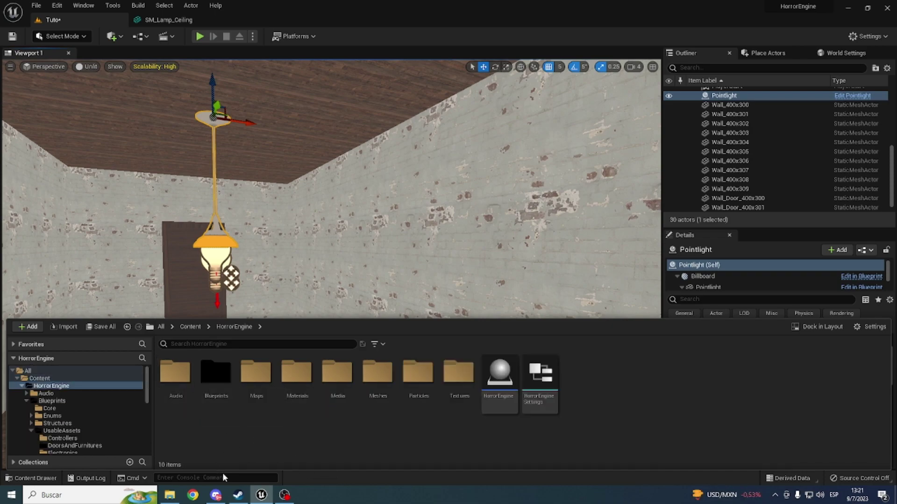
double_click(222, 384)
double_click(297, 381)
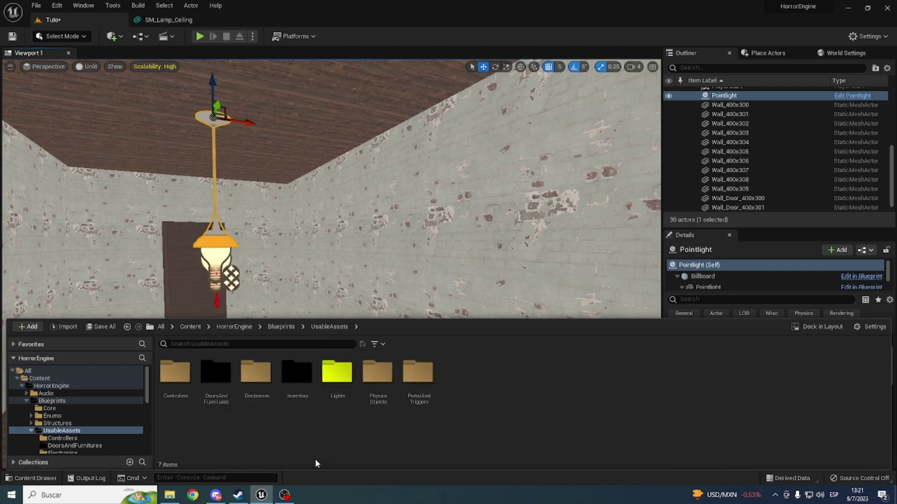
double_click(334, 402)
left_click_drag(216, 380, 320, 357)
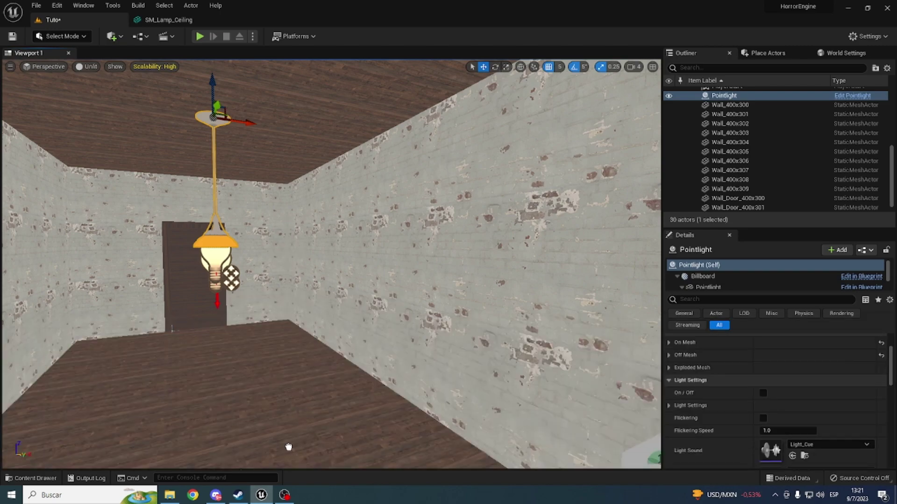
- Drop Pointlight2 into the corridor and move it up to the ceiling at 580, 1650, -5150
left_click_drag(274, 447, 279, 448)
left_click_drag(279, 417, 284, 112)
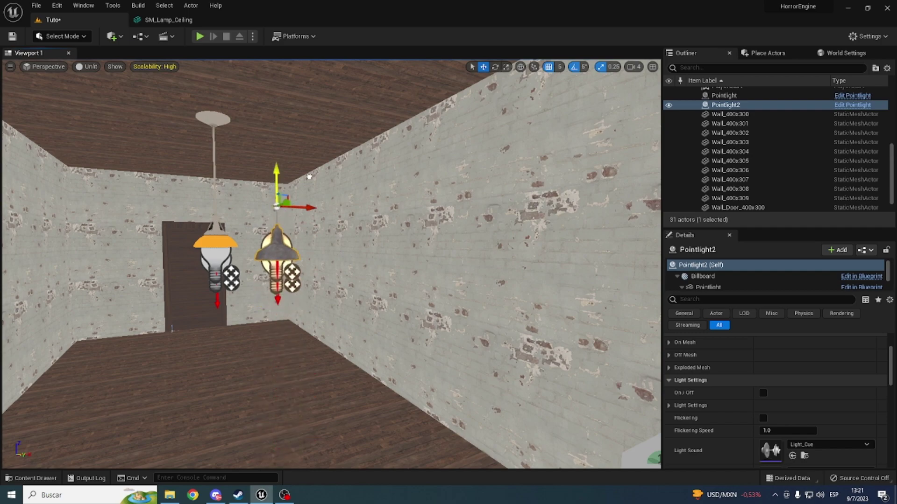
right_click_drag(284, 112, 284, 70)
left_click_drag(280, 288, 276, 225)
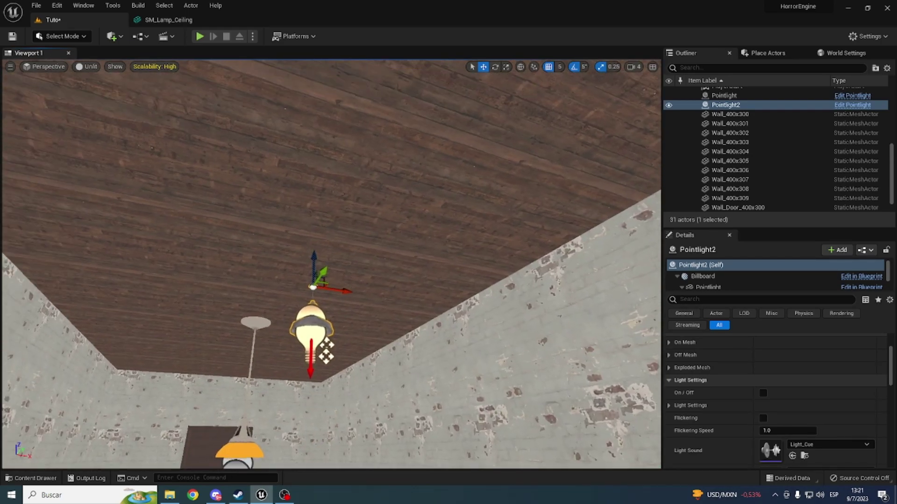
mouse_move(277, 225)
right_mouse_down()
mouse_move(327, 220)
mouse_move(276, 224)
right_mouse_up()
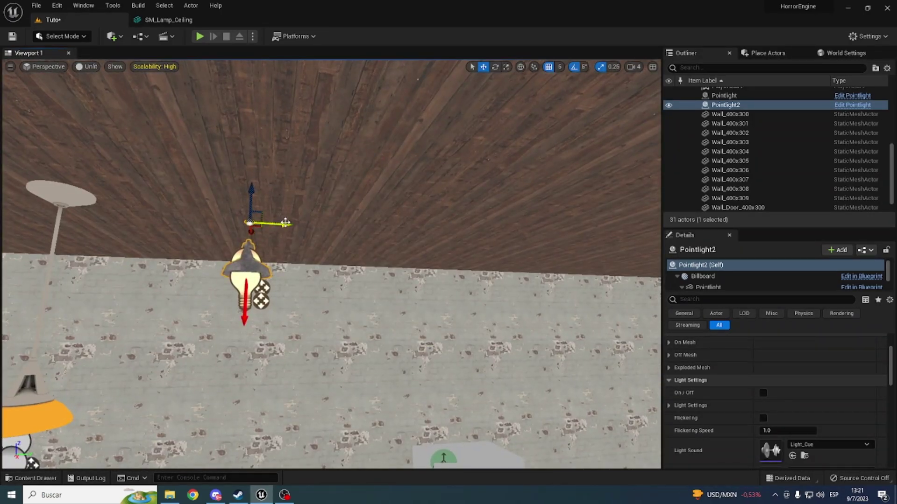
right_click_drag(286, 223, 429, 251)
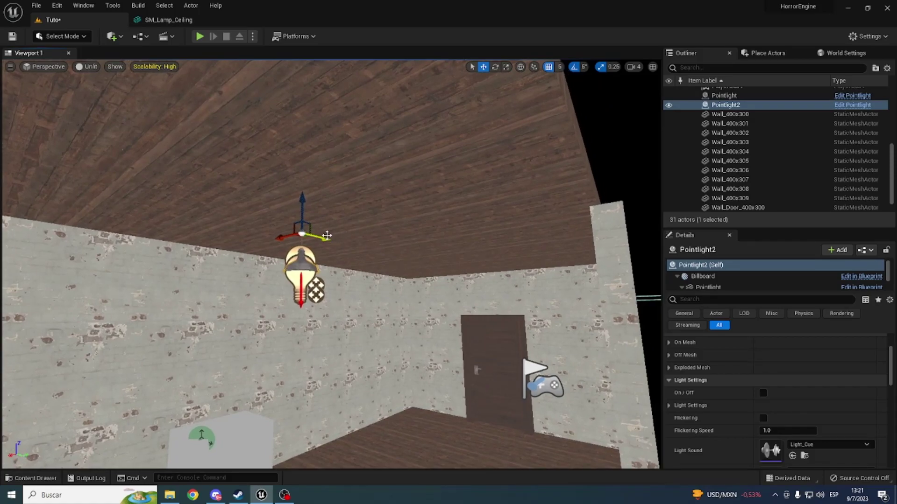
left_click_drag(326, 236, 358, 240)
right_click_drag(359, 240, 359, 240)
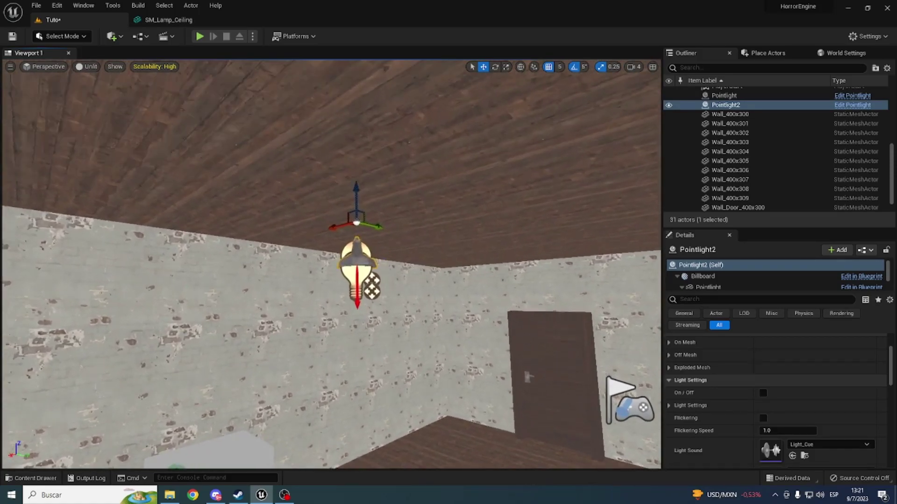
right_click_drag(365, 138, 365, 139)
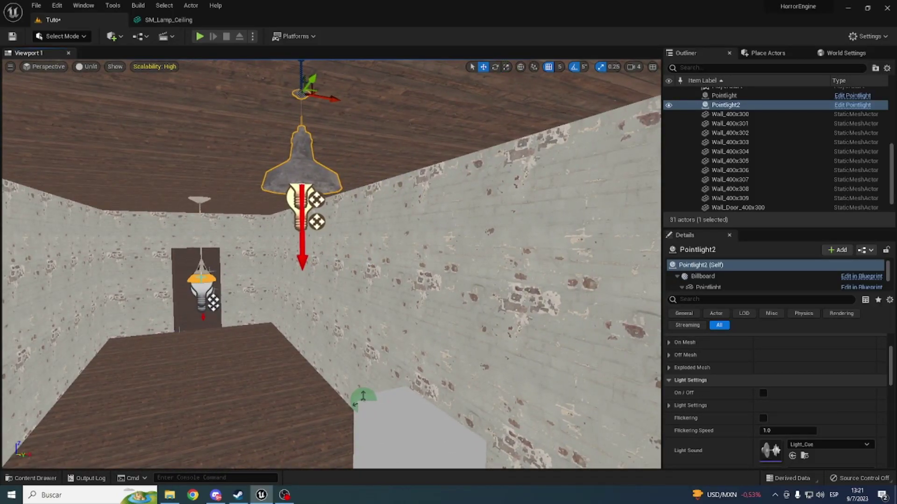
scroll(726, 374, "up", 2)
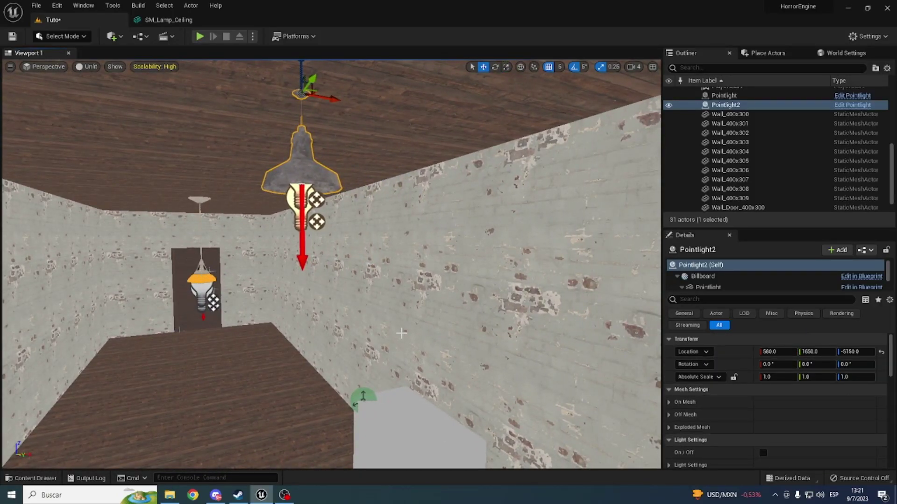
right_click_drag(467, 280, 467, 281)
right_click_drag(393, 251, 394, 252)
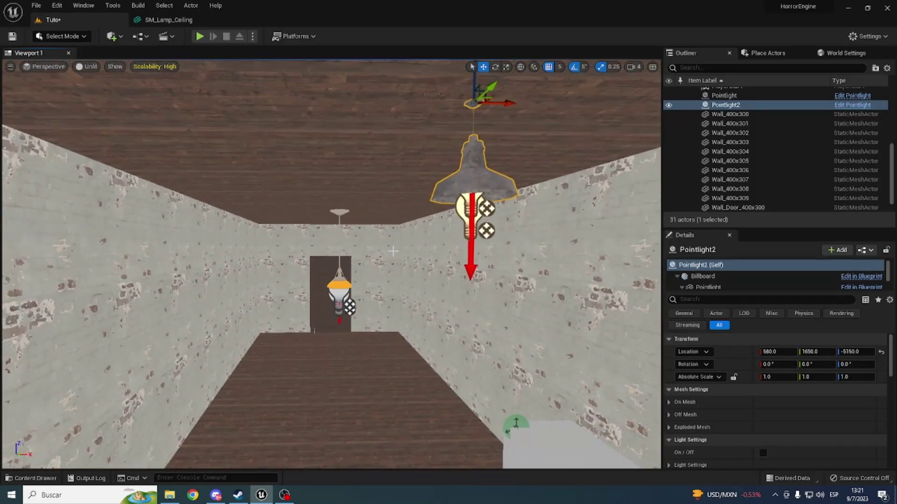
- Go up from Lights to UsableAssets and open the Controllers folder listing Button and Lever
key("ctrl+space")
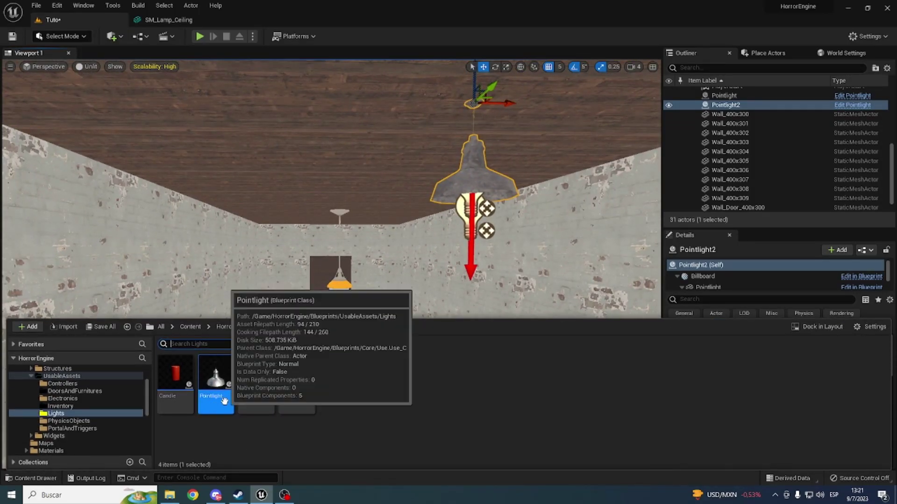
key("ctrl+space")
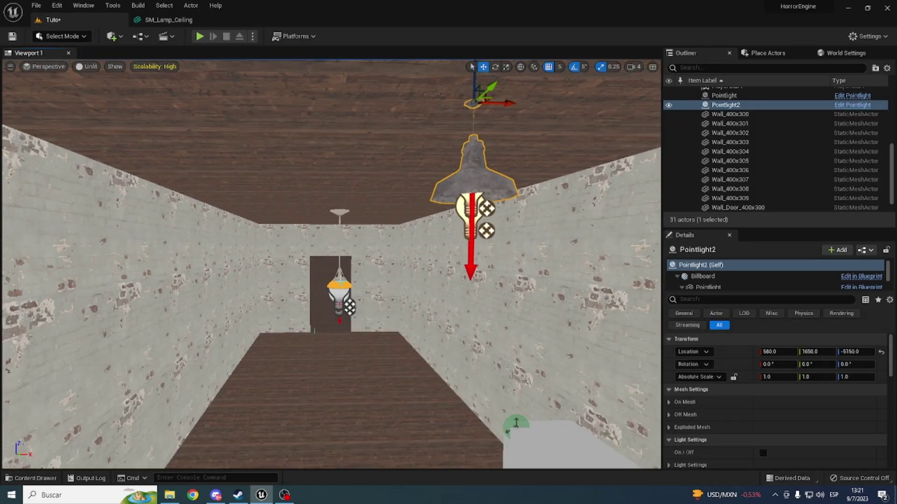
right_click_drag(393, 251, 393, 262)
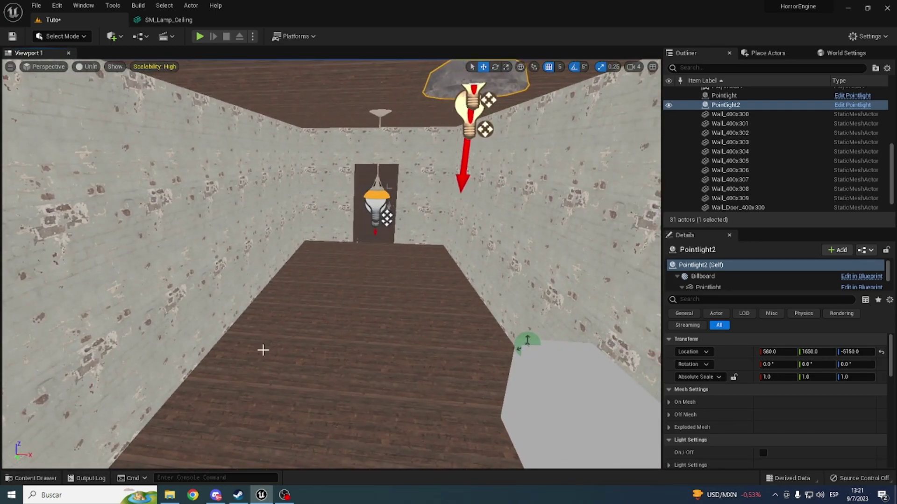
key("ctrl+space")
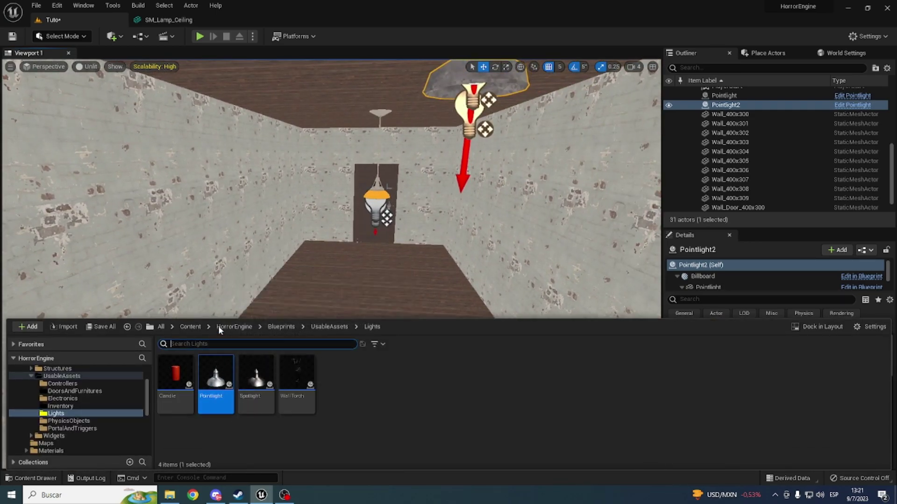
mouse_move(397, 228)
right_mouse_down()
mouse_move(364, 261)
mouse_move(327, 234)
right_mouse_up()
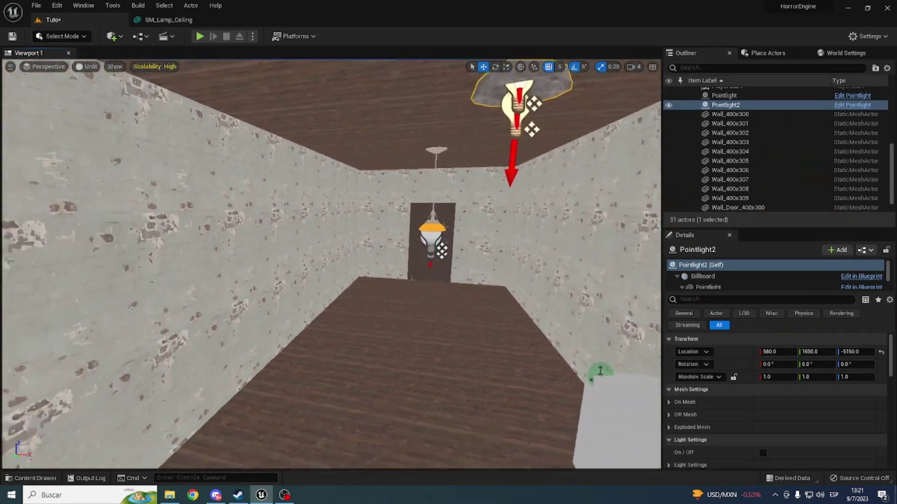
scroll(332, 264, "up", 5)
left_click(31, 477)
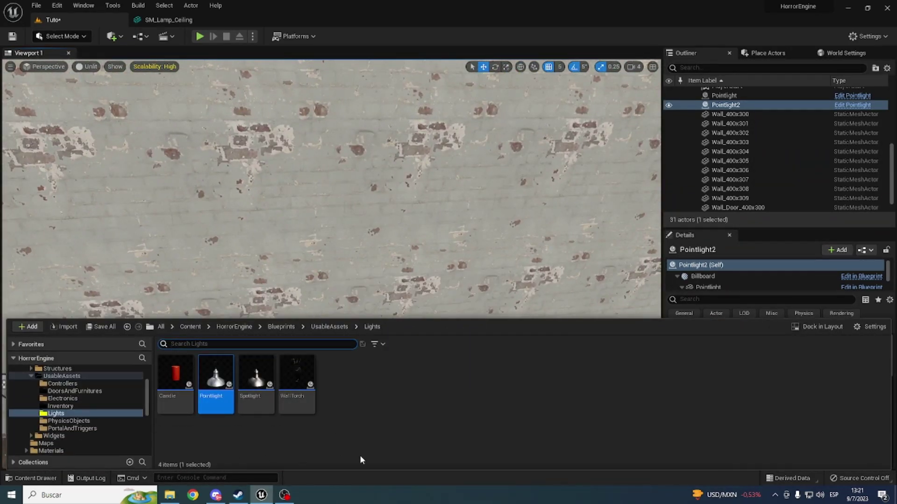
key("alt+Left")
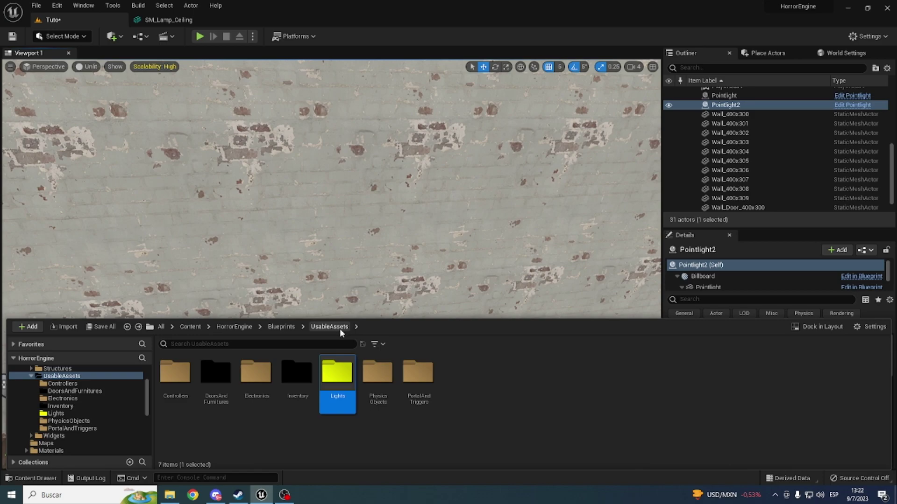
double_click(175, 372)
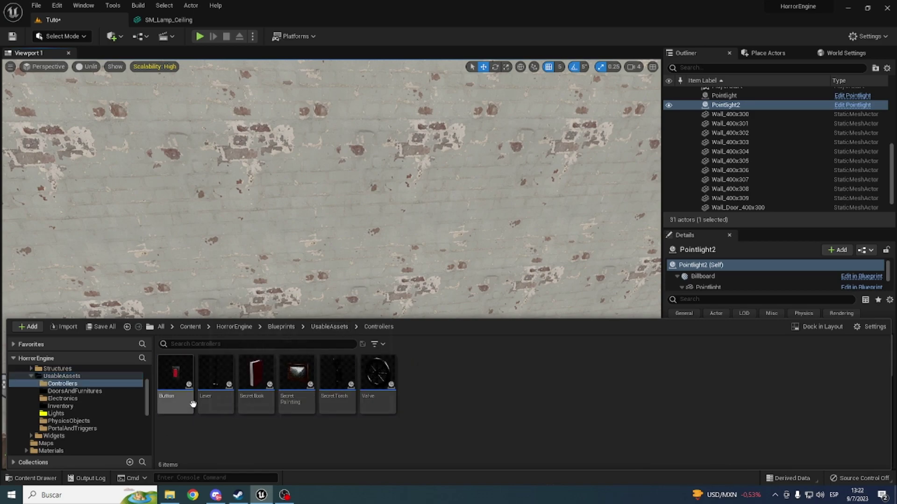
- Drop the Button asset onto the corridor wall and rotate its Z yaw to -90
left_click_drag(193, 404, 223, 200)
key("f")
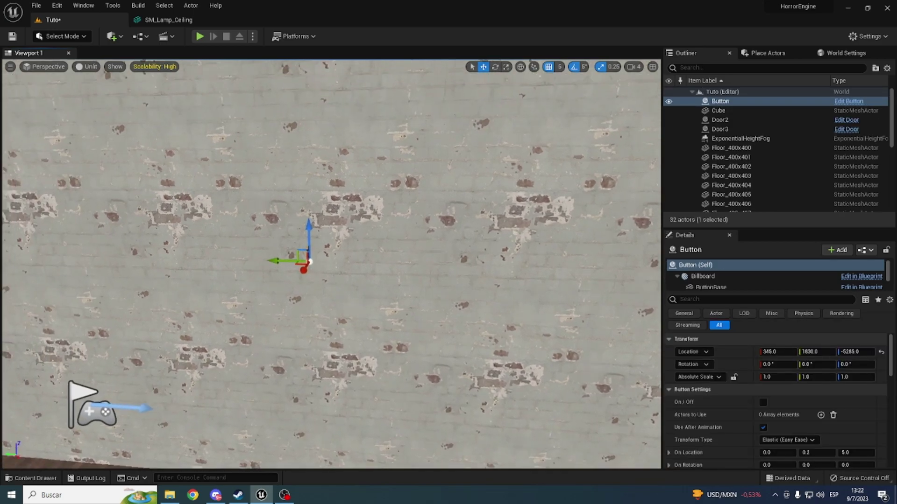
key("e")
left_click_drag(364, 301, 434, 292)
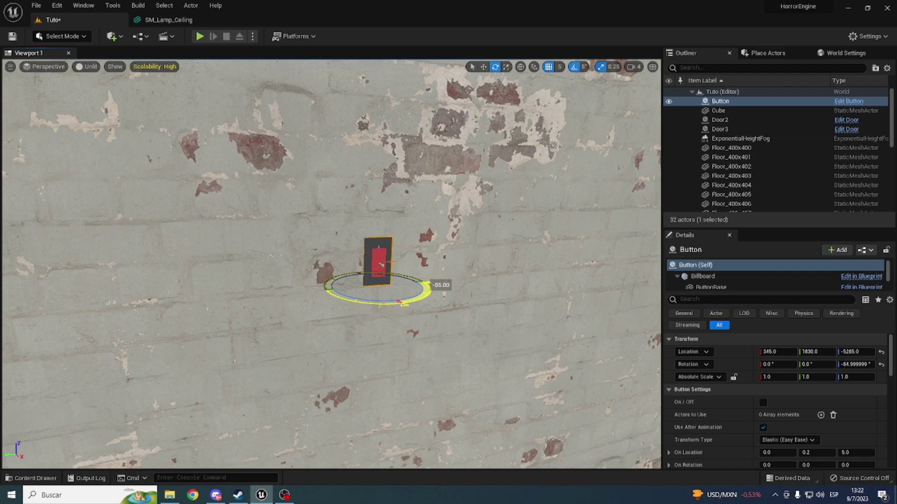
key("w")
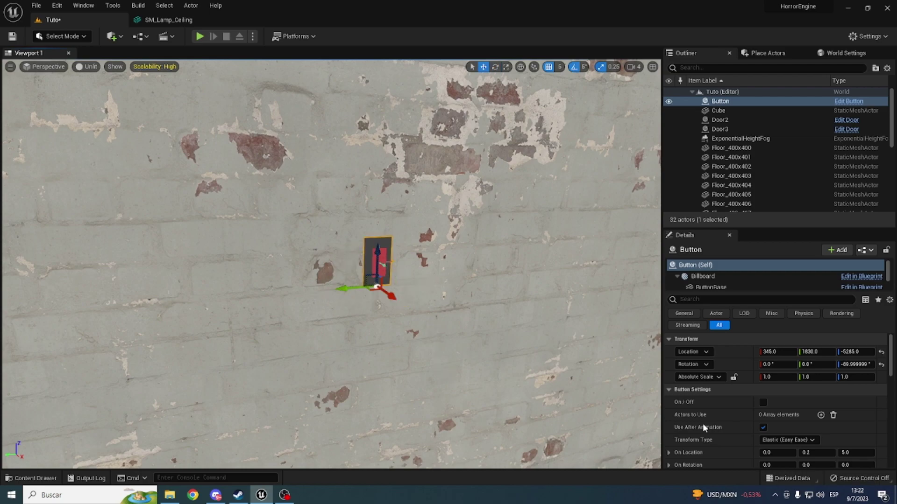
- Frame the placed Button and look along the corridor to check its position
scroll(675, 408, "down", 2)
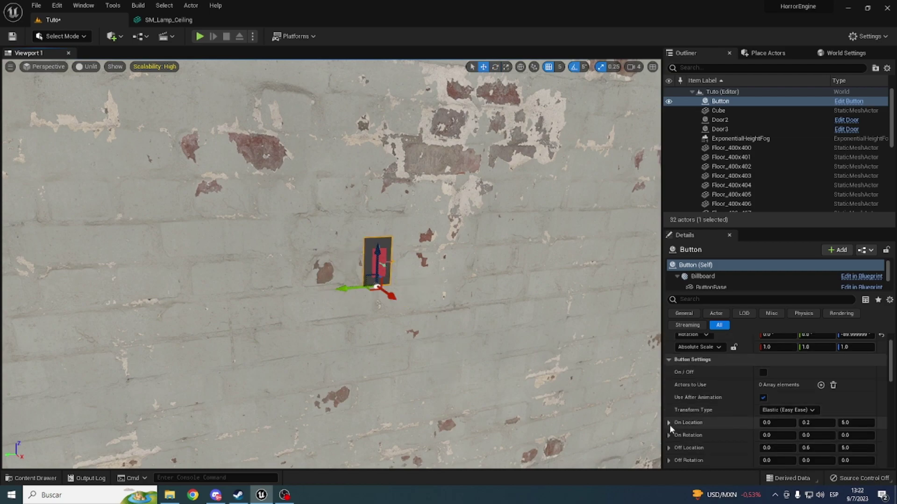
scroll(670, 427, "up", 2)
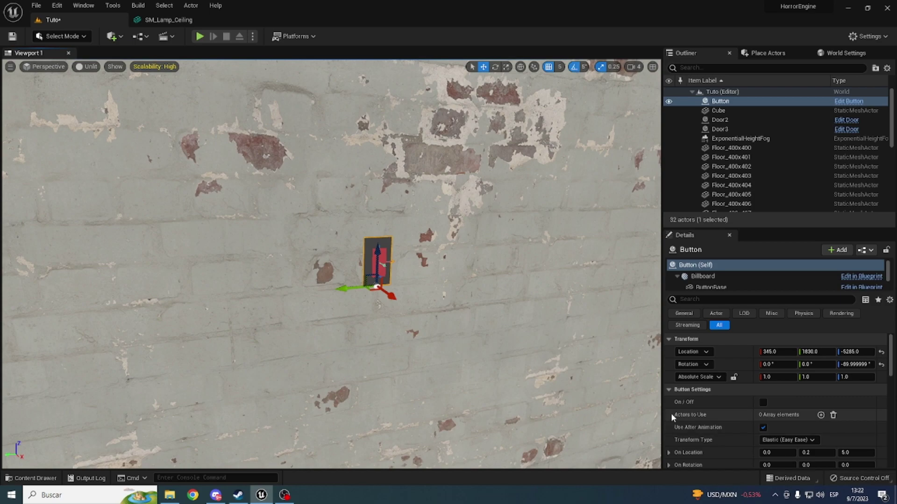
scroll(377, 262, "down", 5)
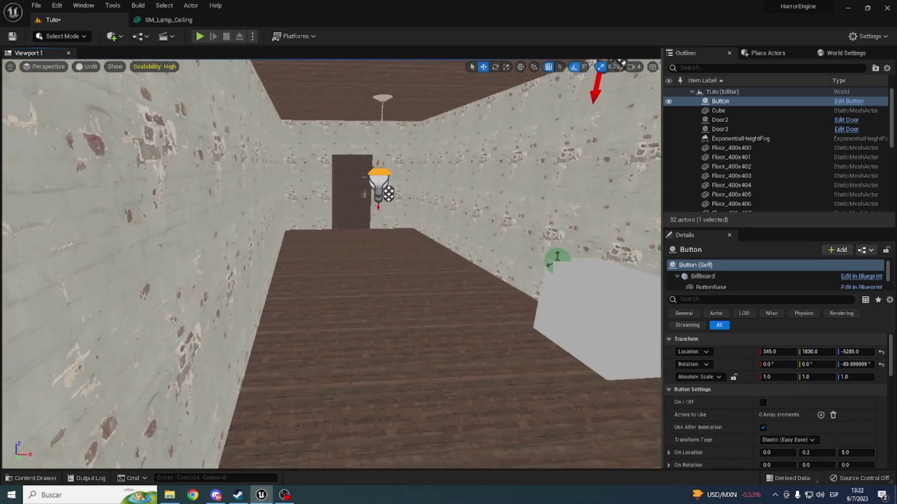
scroll(378, 261, "up", 5)
scroll(377, 262, "up", 2)
scroll(394, 280, "up", 2)
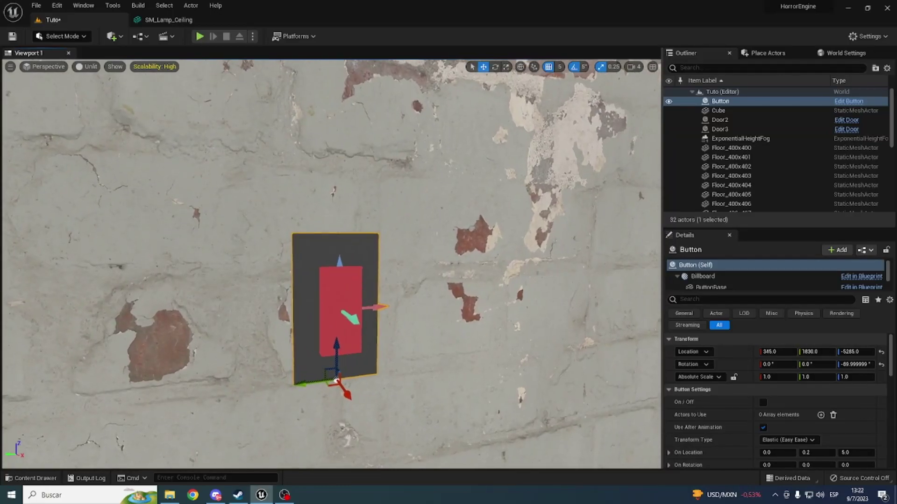
scroll(394, 280, "down", 5)
mouse_move(393, 280)
right_mouse_down()
mouse_move(394, 318)
mouse_move(420, 299)
right_mouse_up()
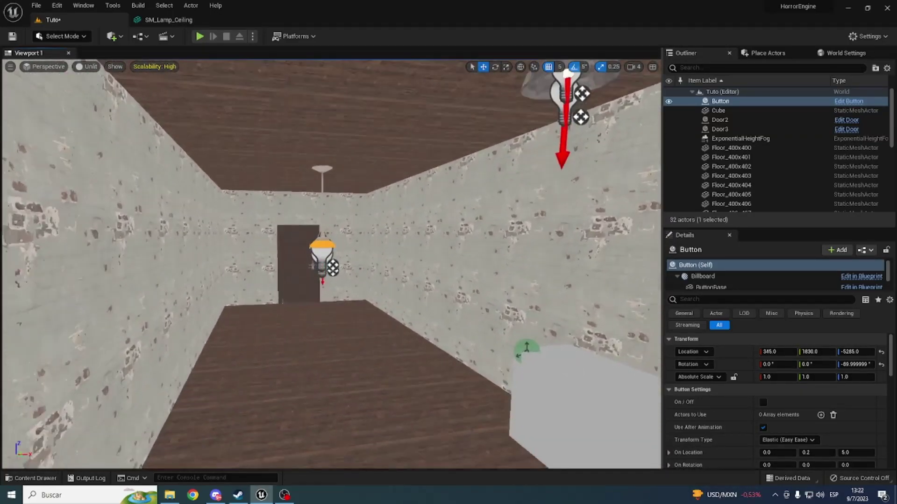
key("f")
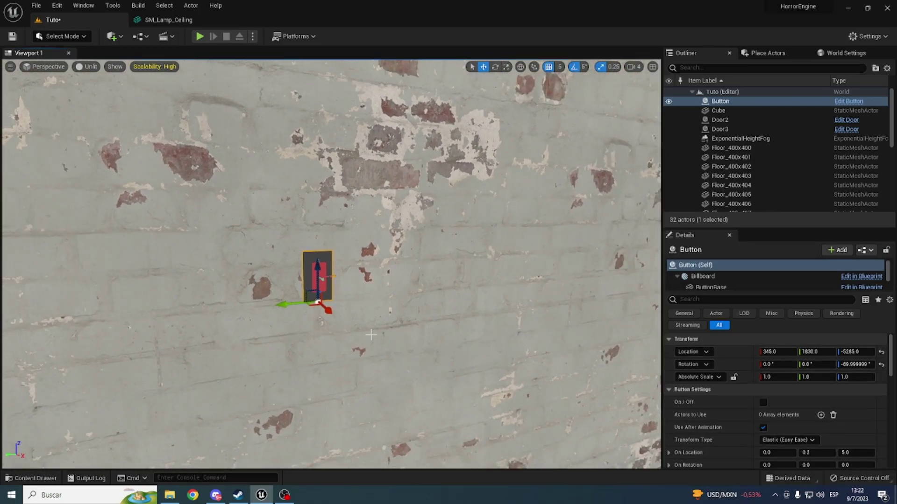
right_click_drag(280, 290, 61, 113)
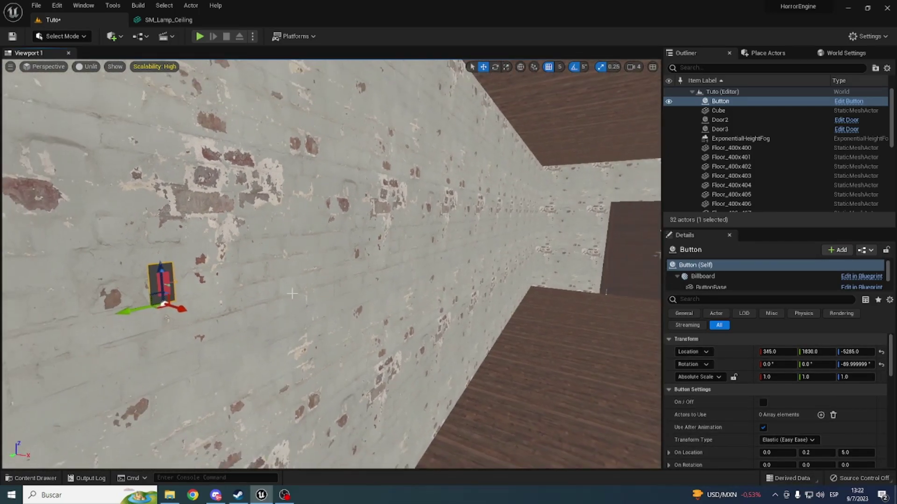
- Switch the viewport to Lit and bring the wall Button back into frame
left_click(82, 68)
left_click(99, 90)
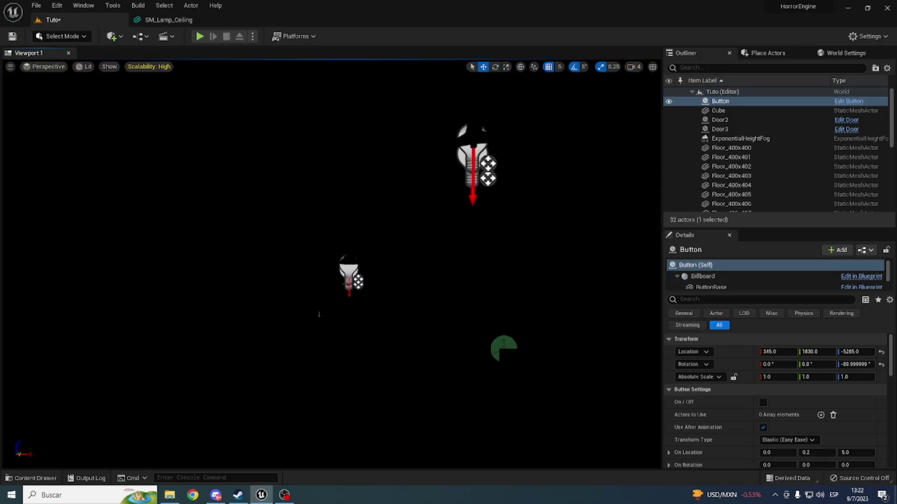
key("Right")
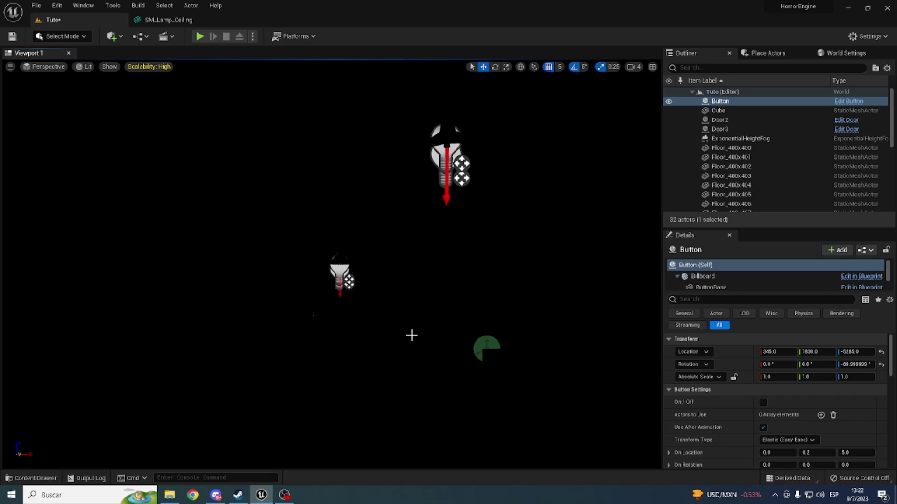
right_click_drag(253, 317, 201, 308)
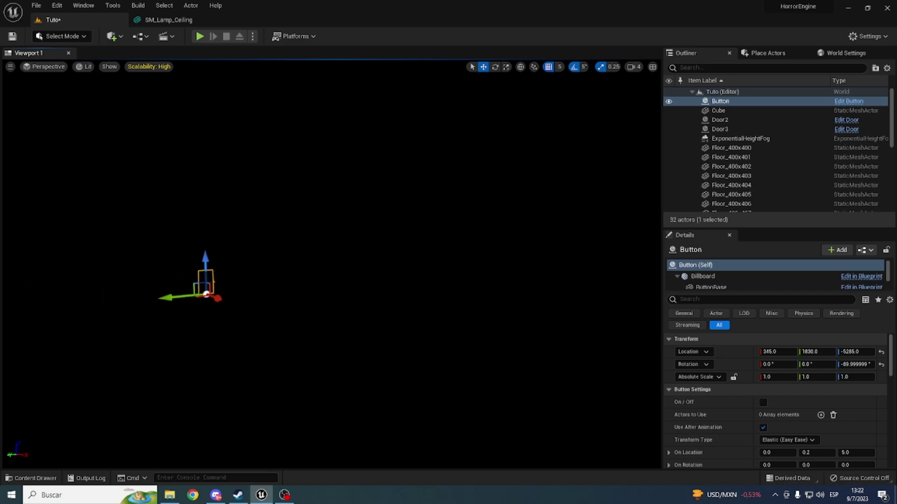
key("f")
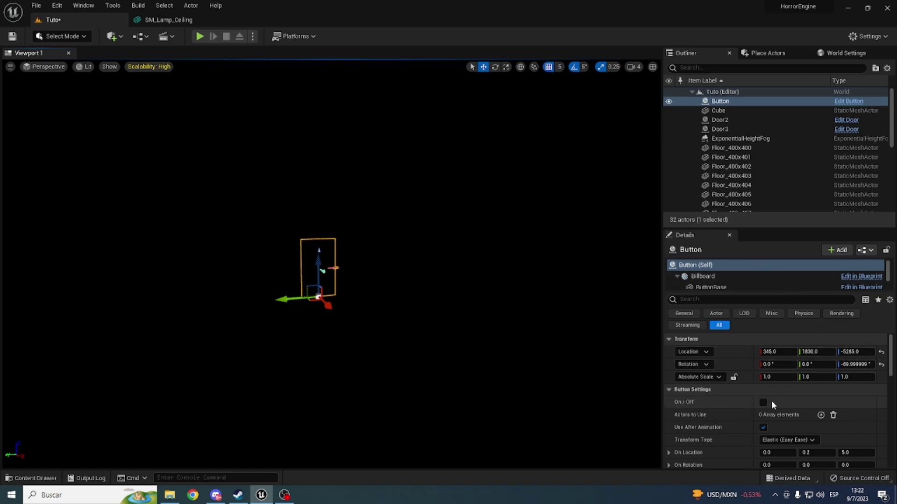
- Check the Button's On/Off setting so it starts switched on
left_click(767, 401)
left_click(368, 349)
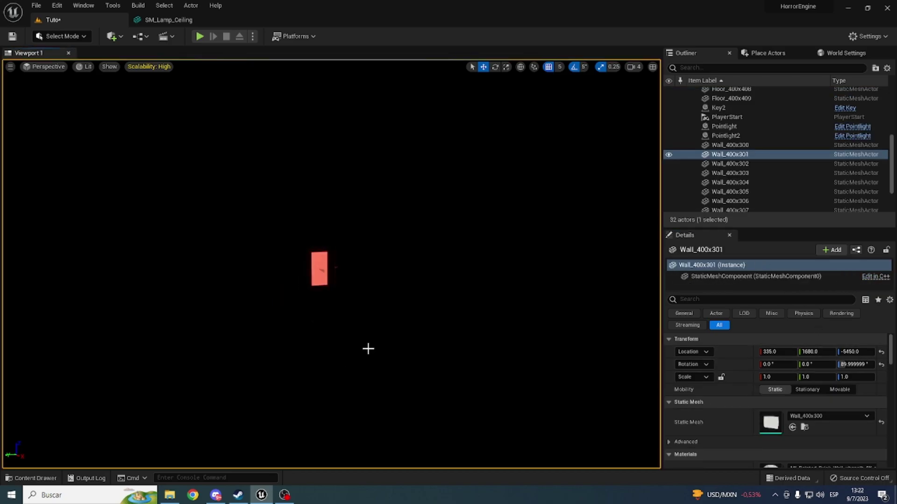
left_click(314, 269)
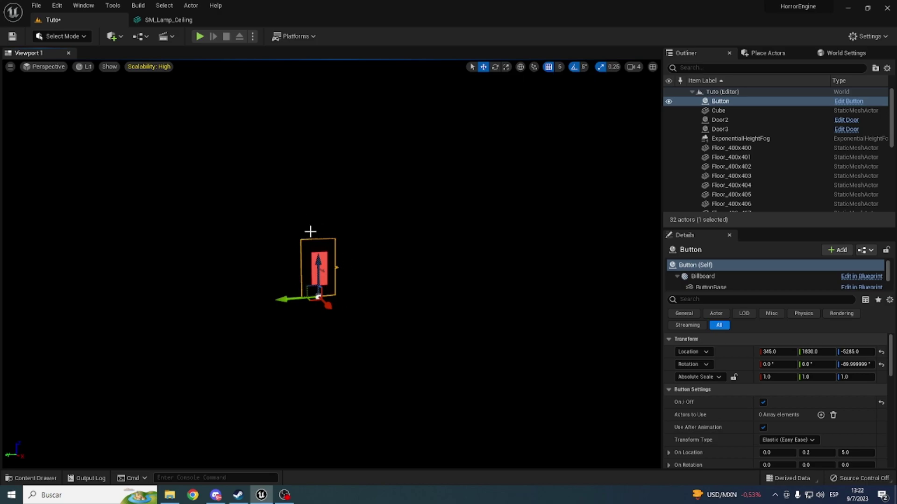
key("f")
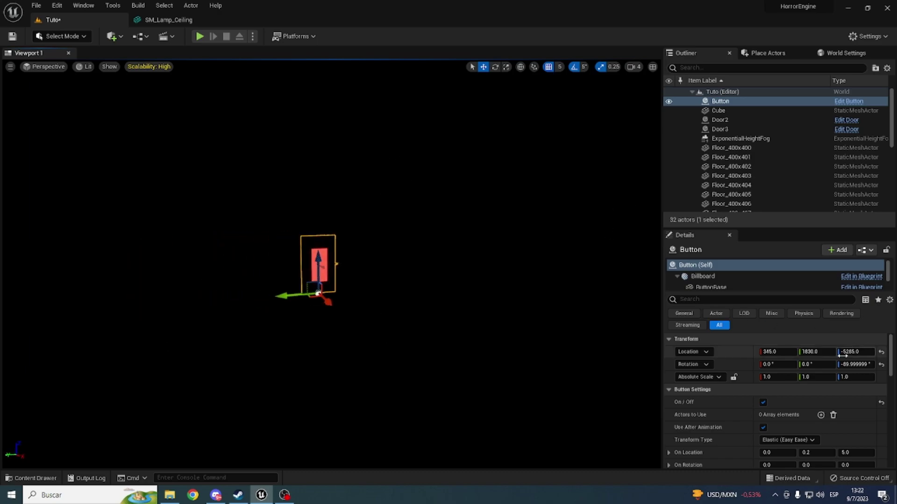
scroll(760, 388, "down", 2)
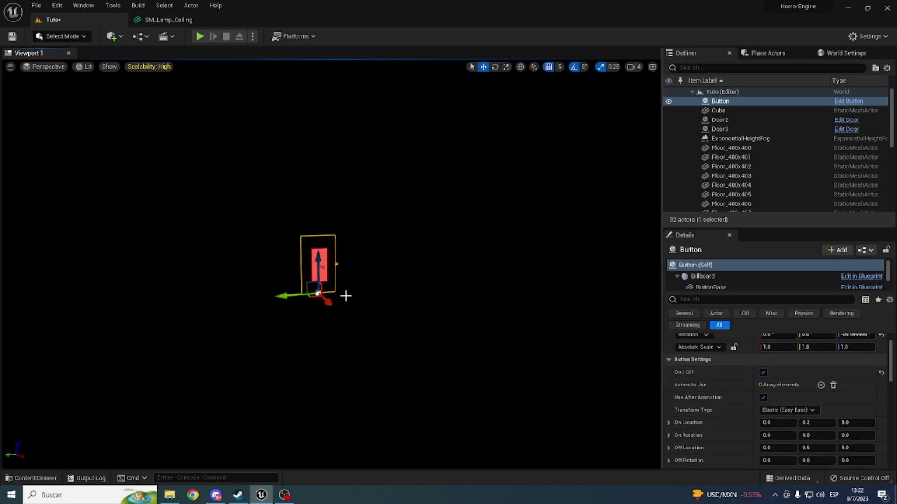
left_click(78, 69)
- Switch the viewport to Unlit and pull back to see the corridor's ceiling lamps
left_click(109, 101)
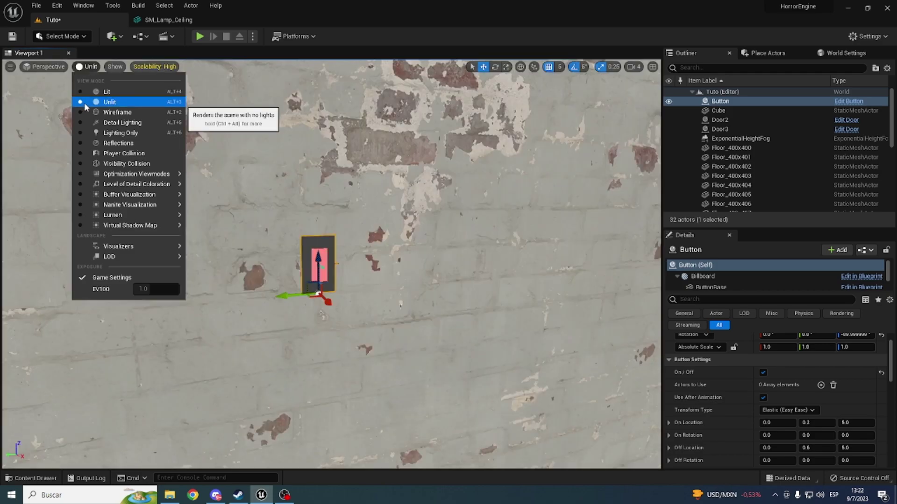
right_click_drag(320, 268, 327, 262)
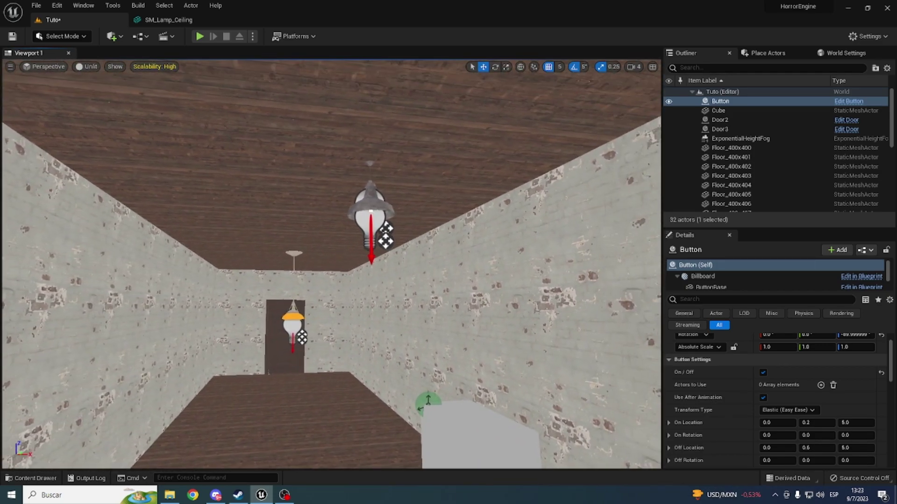
right_click_drag(309, 294, 310, 295)
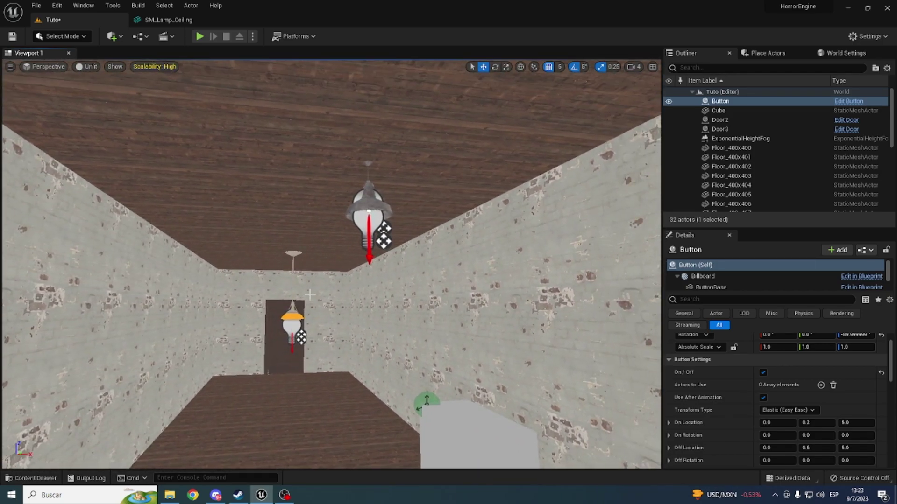
right_click_drag(221, 374, 221, 375)
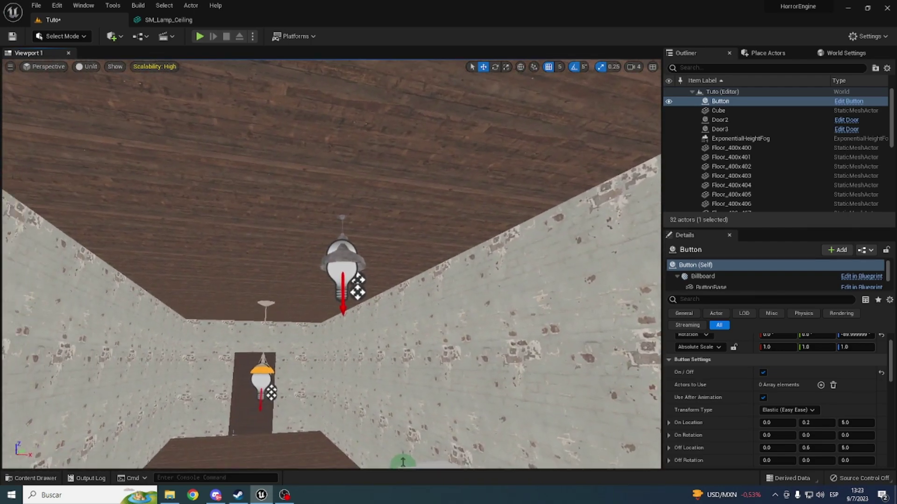
right_click_drag(174, 341, 175, 341)
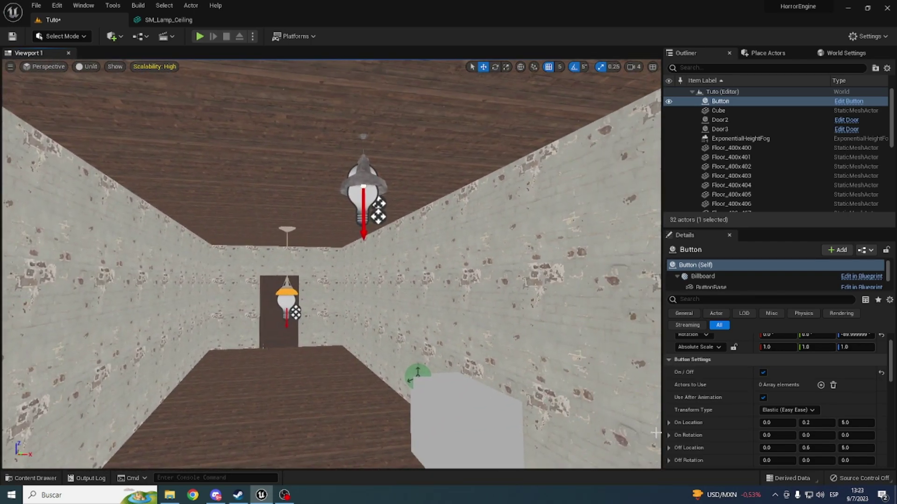
- Add an Actors to Use element and eyedrop the Pointlight lamp into it
left_click(821, 385)
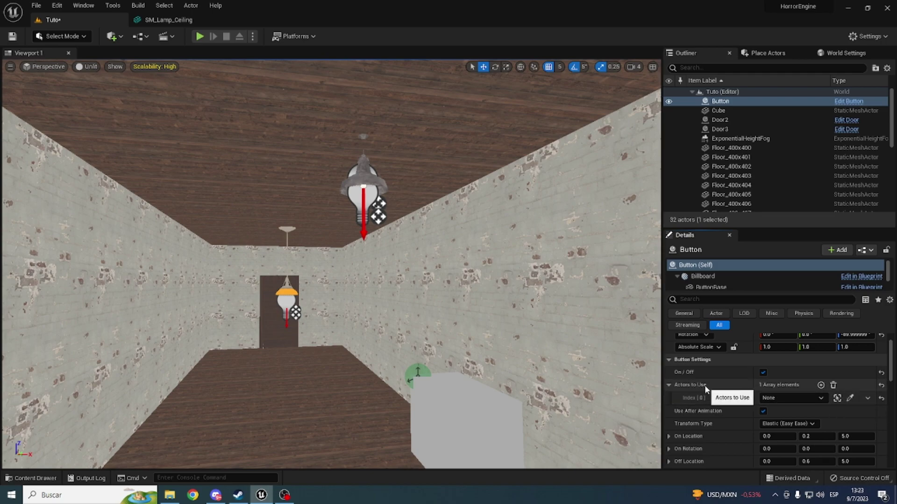
left_click(850, 397)
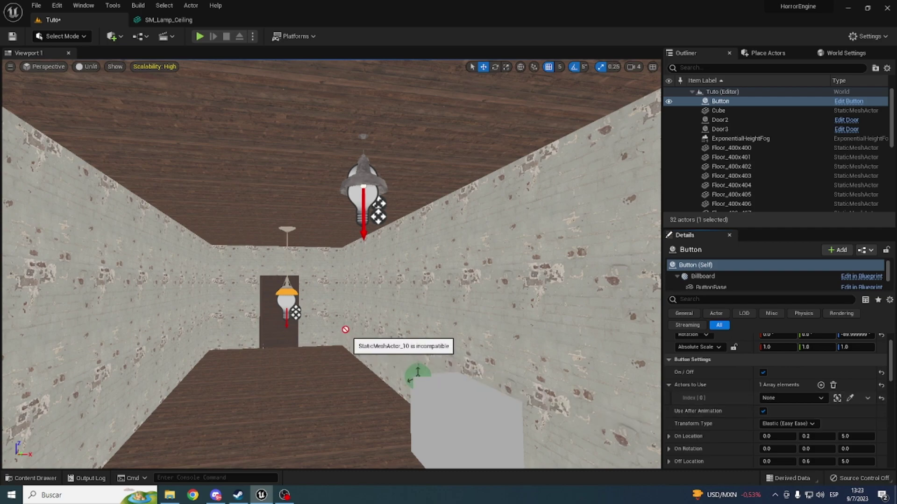
left_click(290, 289)
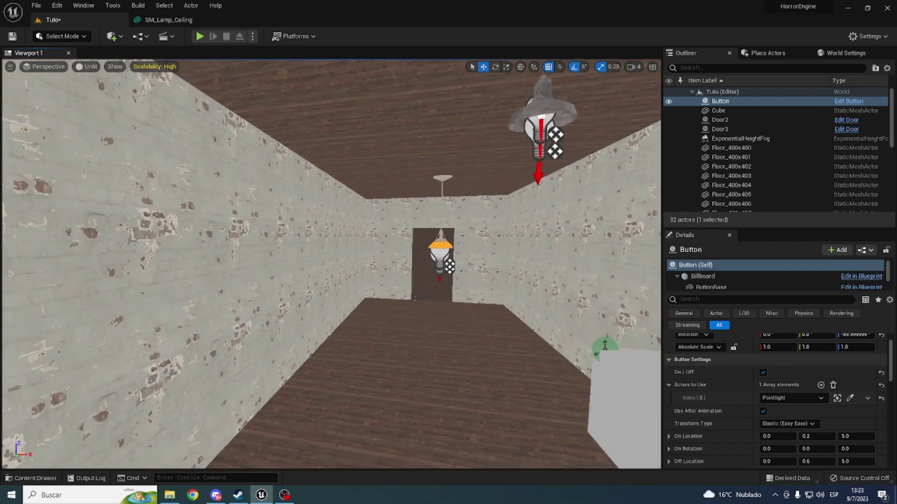
- Run a brief play test, then move the Button lower down the wall
left_click(199, 36)
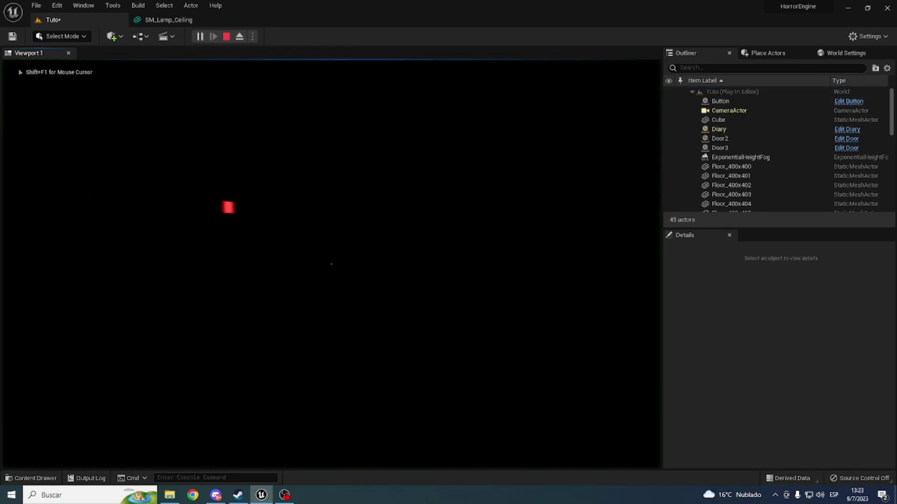
key("w")
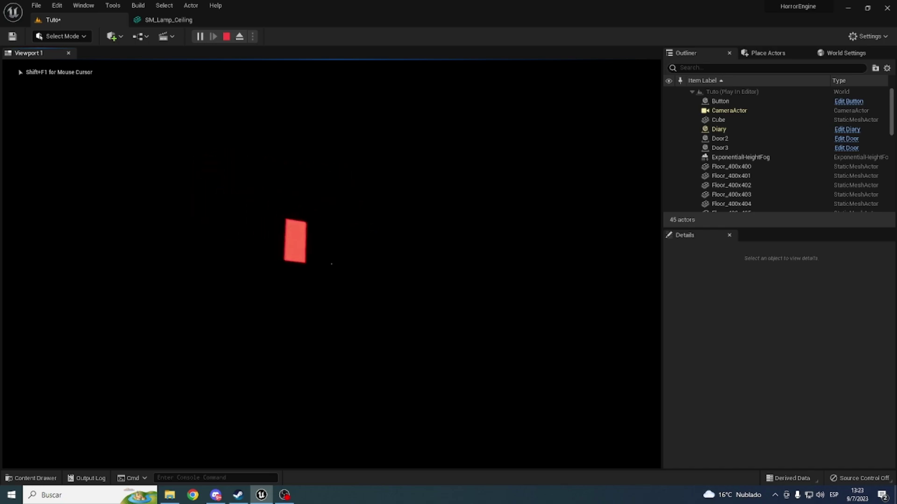
key("Escape")
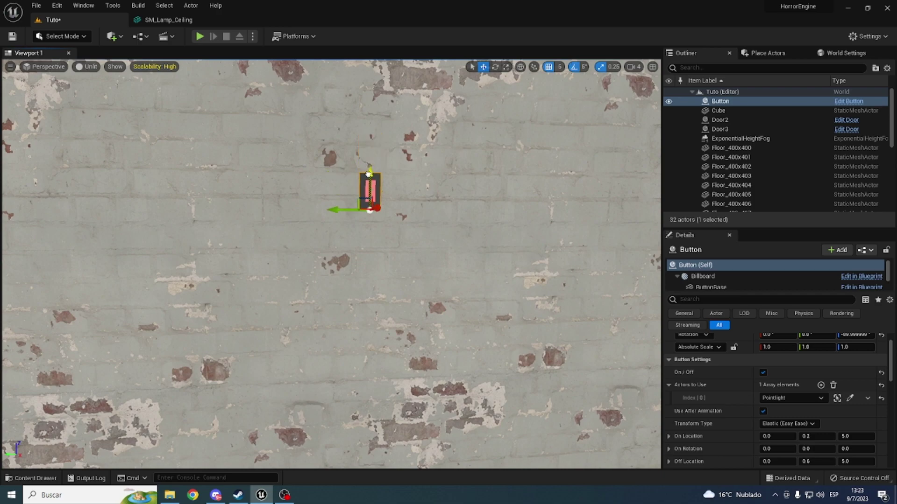
left_click_drag(374, 135, 370, 288)
right_click_drag(370, 288, 370, 288)
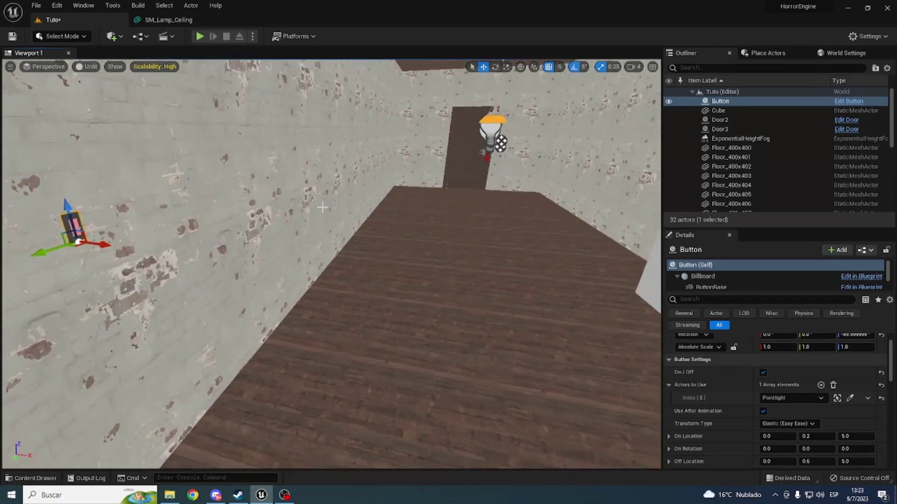
- Play-test again, walking down the corridor to the lit ceiling lamp
left_click(200, 36)
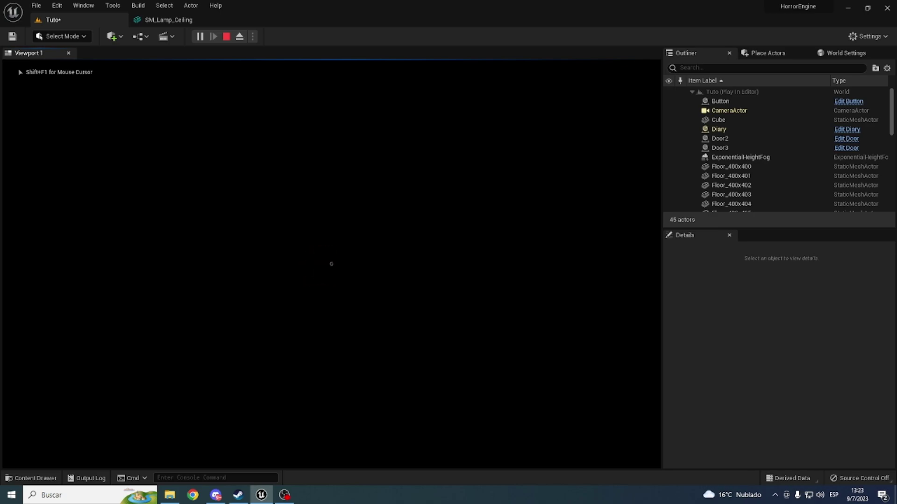
mouse_move(449, 252)
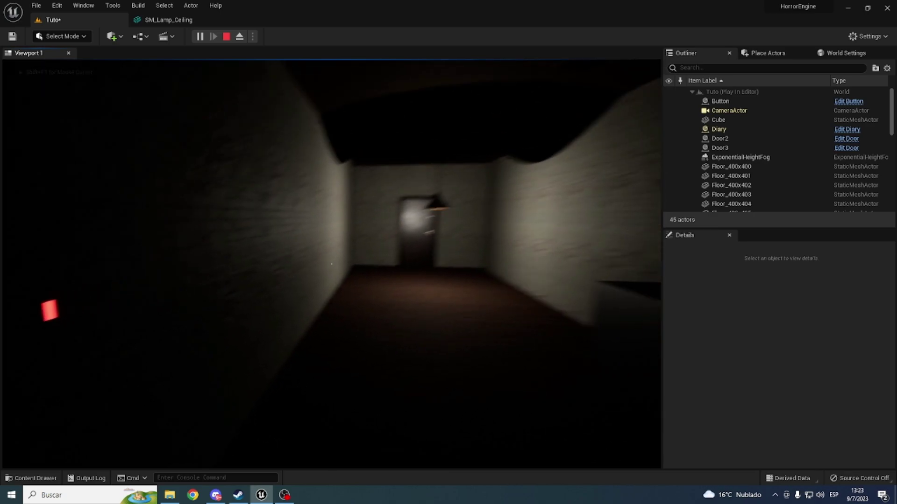
key("w")
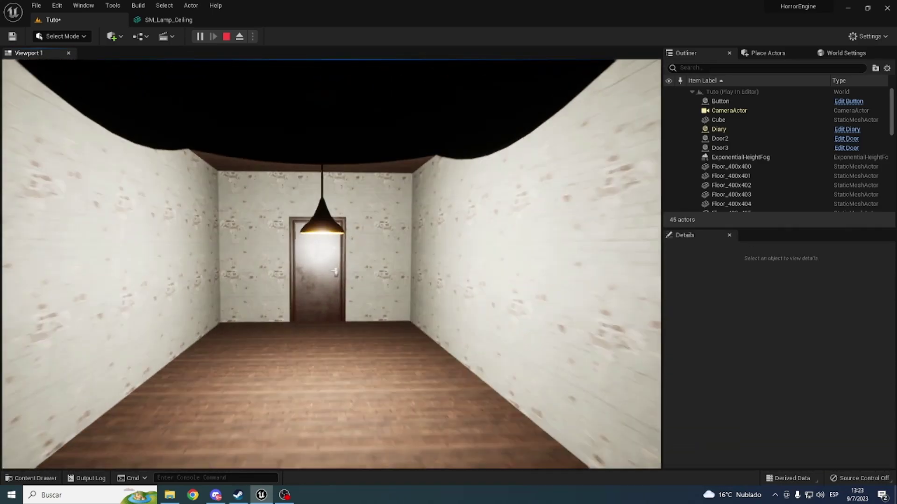
key("w")
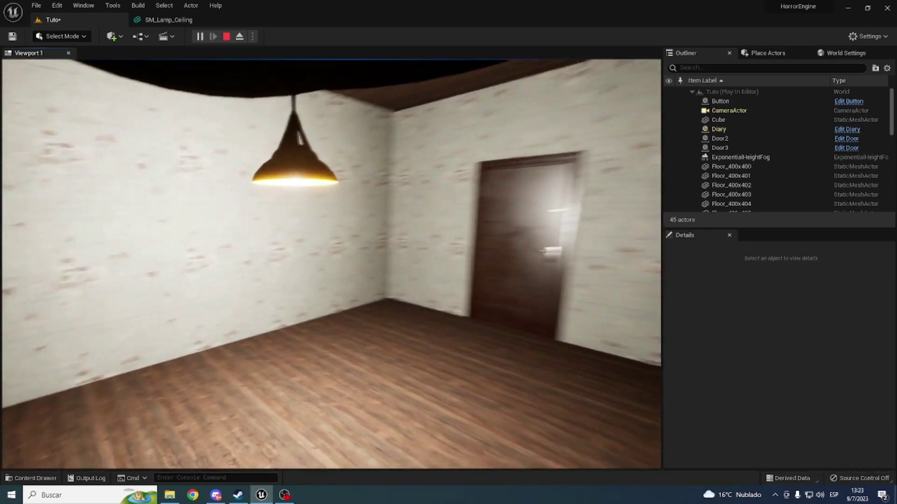
key("Escape")
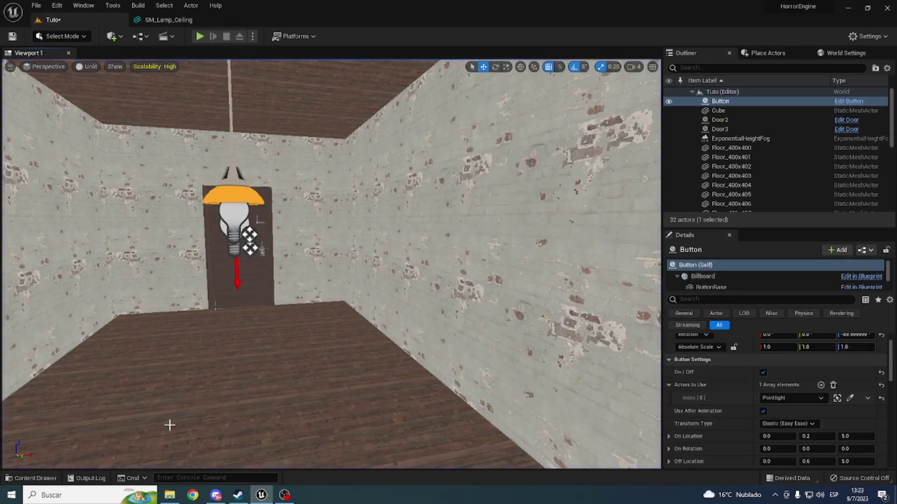
- Add Pointlight2 as a second Actors to Use element, then run a play test
right_click_drag(169, 425, 169, 425)
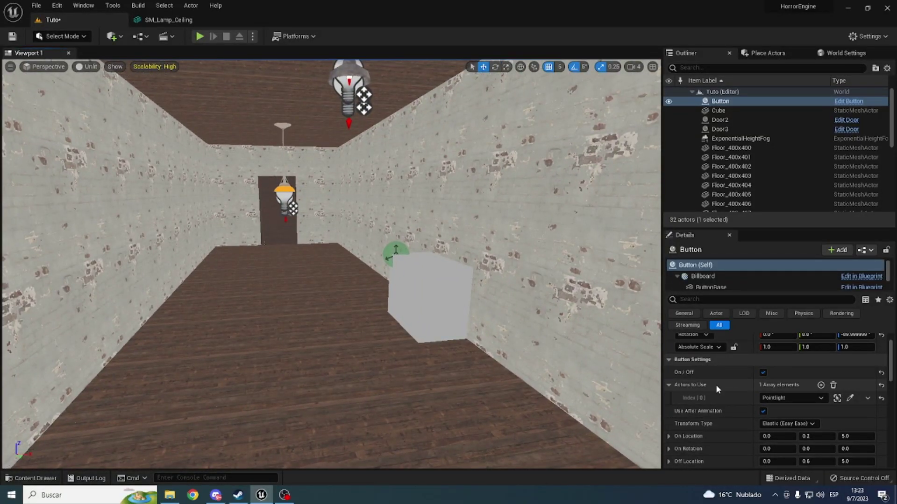
left_click(821, 385)
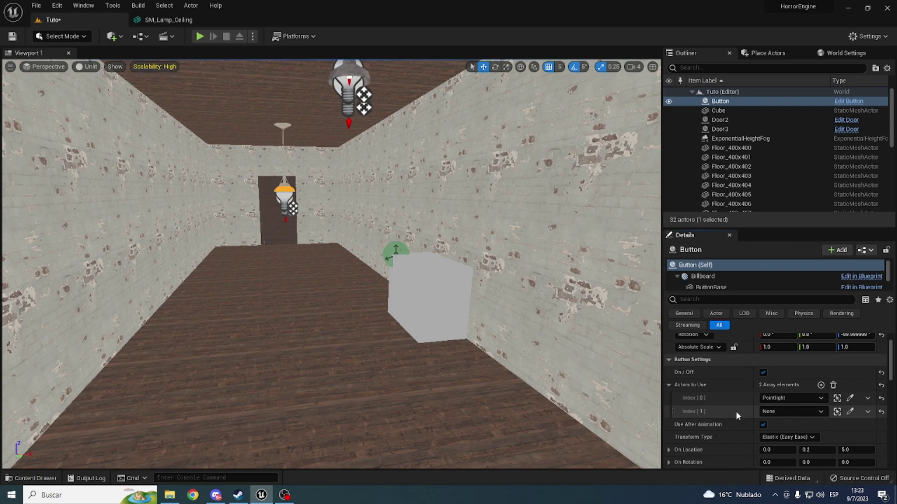
left_click(850, 412)
right_click_drag(376, 276, 345, 225)
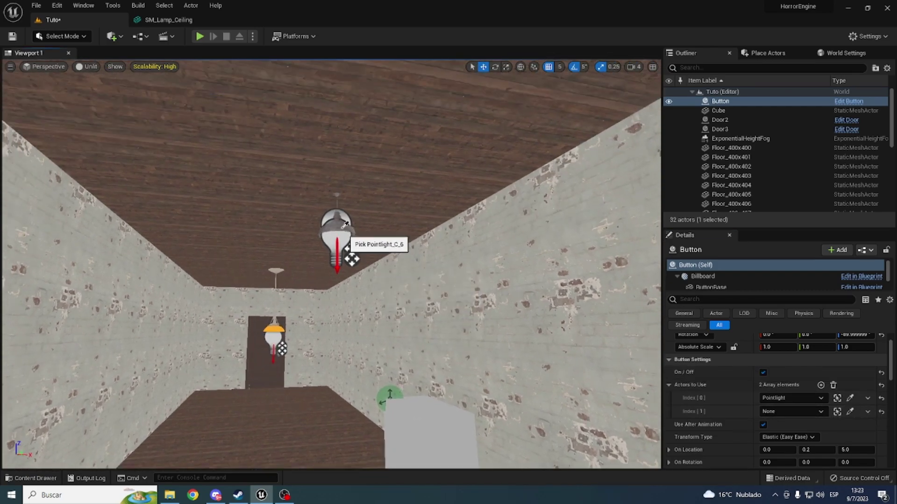
left_click(203, 34)
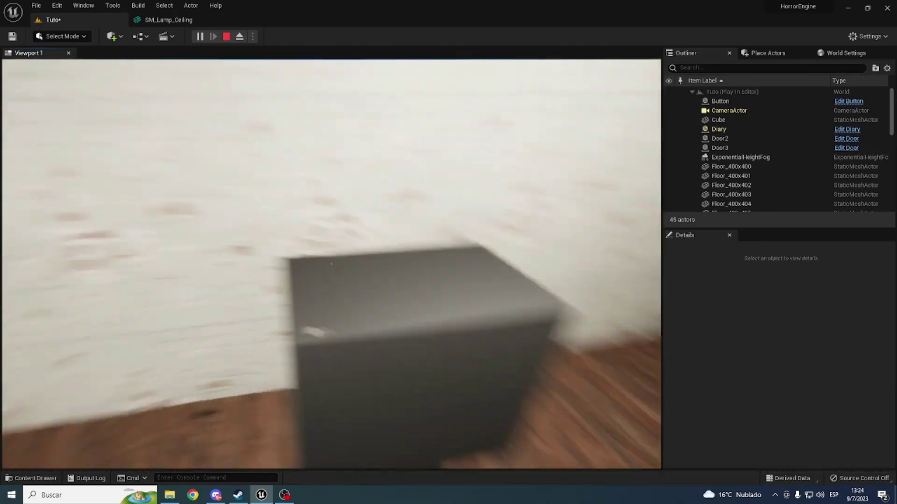
key("Escape")
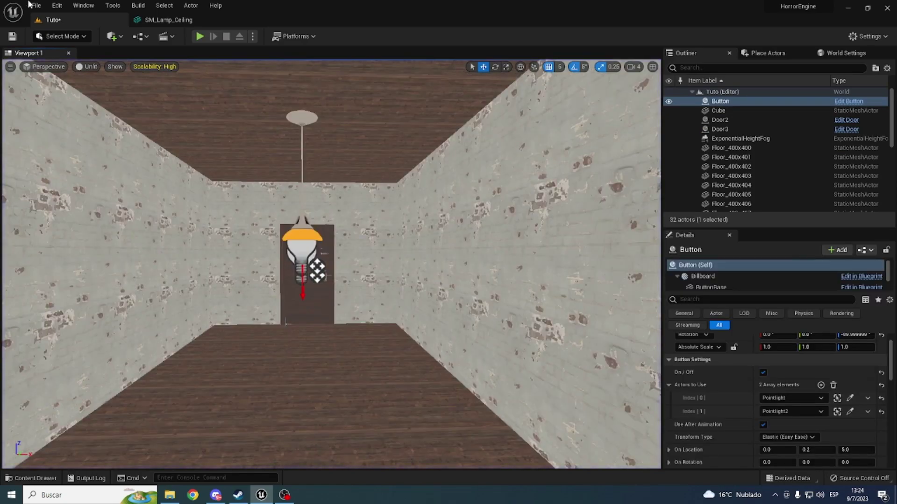
- Place a Candle from UsableAssets > Lights on top of the grey cube
mouse_move(331, 264)
right_mouse_down()
mouse_move(196, 261)
mouse_move(173, 327)
right_mouse_up()
key("ctrl+space")
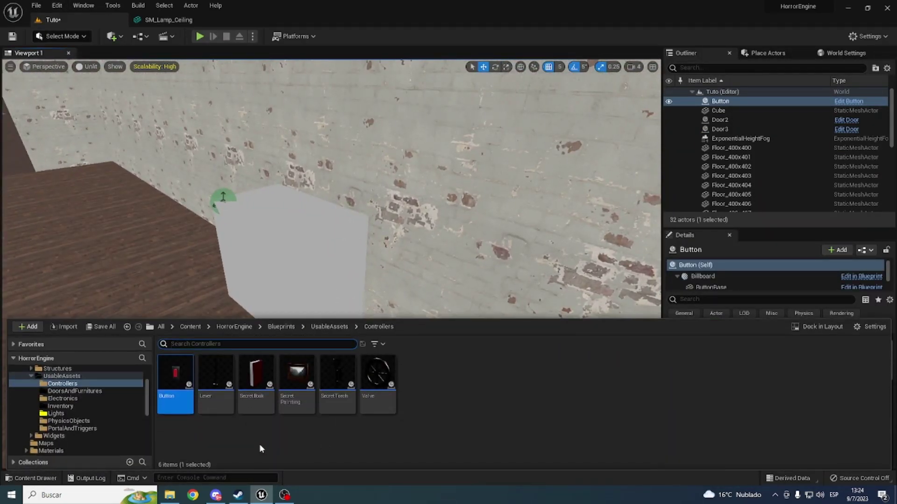
key("BackSpace")
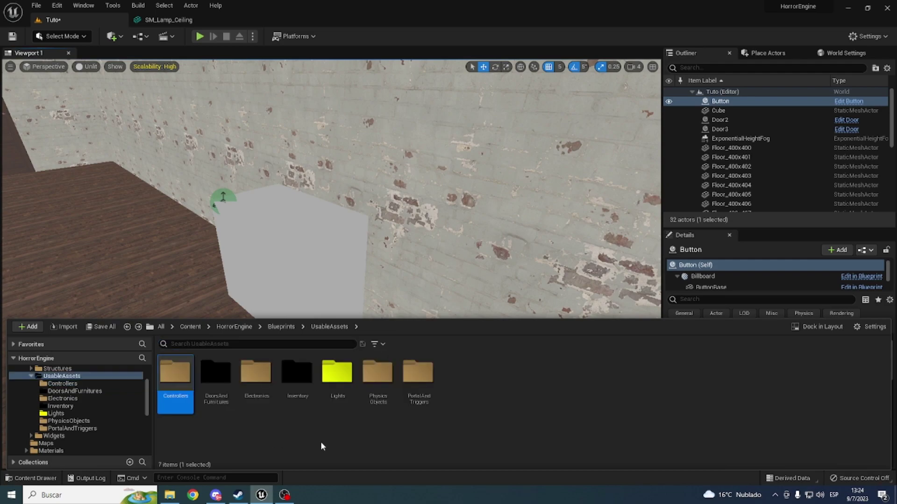
double_click(337, 376)
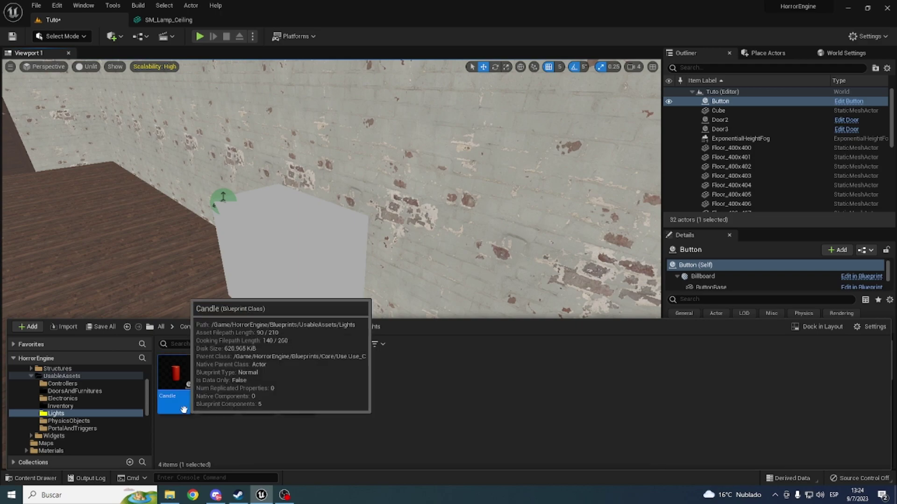
left_click_drag(184, 409, 299, 235)
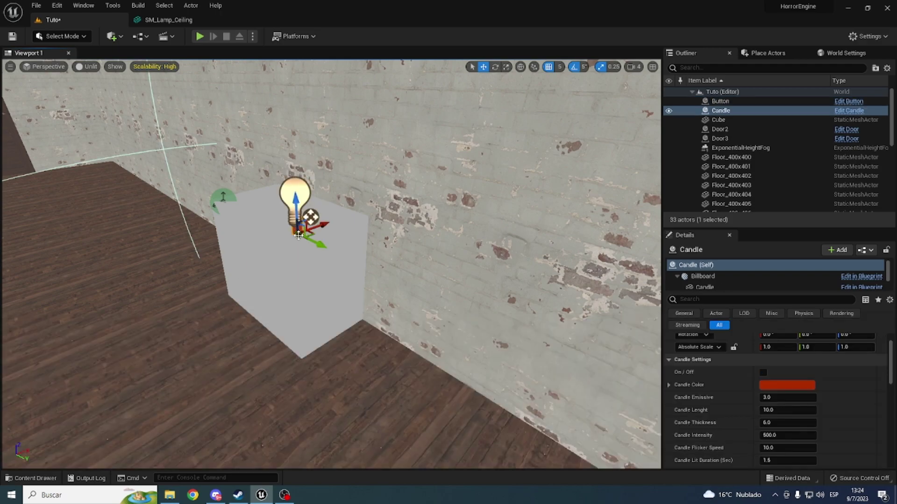
key("f")
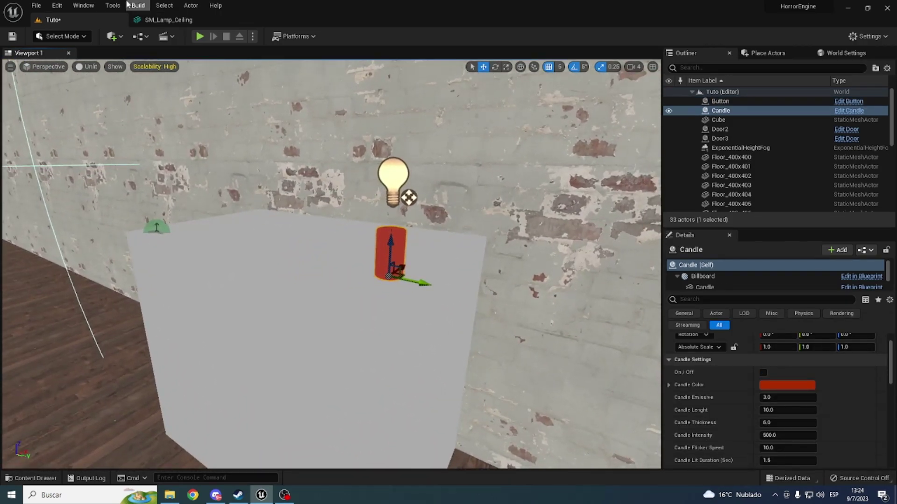
- Switch the viewport to Lit and tick Pointlight2's On/Off
left_click(92, 66)
left_click(93, 88)
right_click_drag(316, 232, 261, 98)
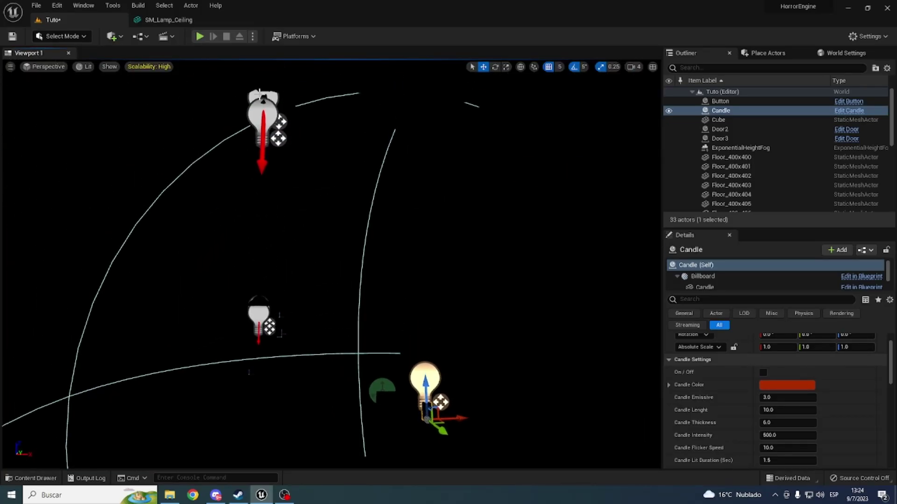
left_click(263, 99)
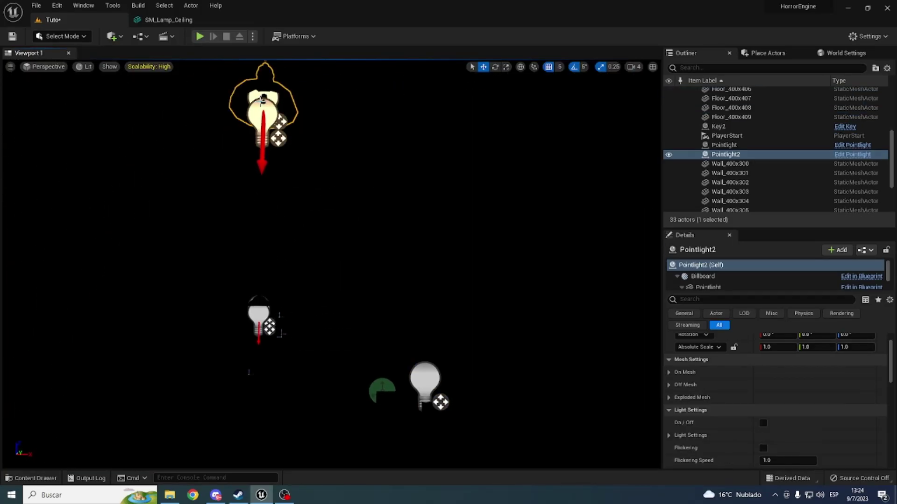
left_click(763, 423)
mouse_move(374, 234)
right_mouse_down()
mouse_move(355, 243)
mouse_move(352, 287)
right_mouse_up()
left_click(377, 310)
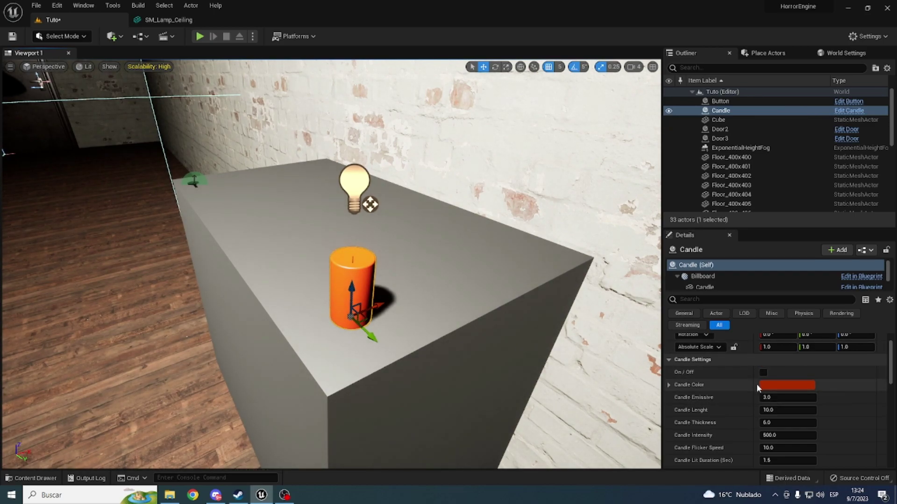
left_click(770, 386)
left_click(655, 348)
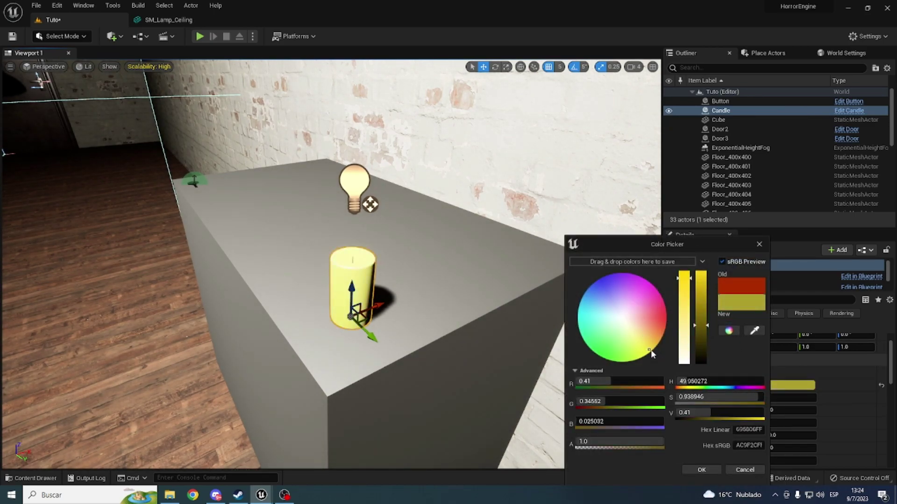
mouse_move(661, 346)
left_mouse_down()
mouse_move(642, 335)
mouse_move(653, 340)
left_mouse_up()
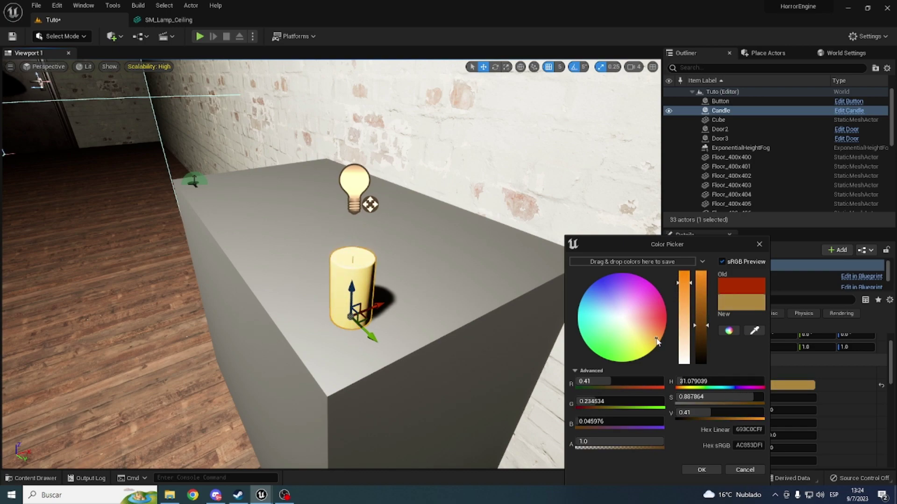
left_click(716, 469)
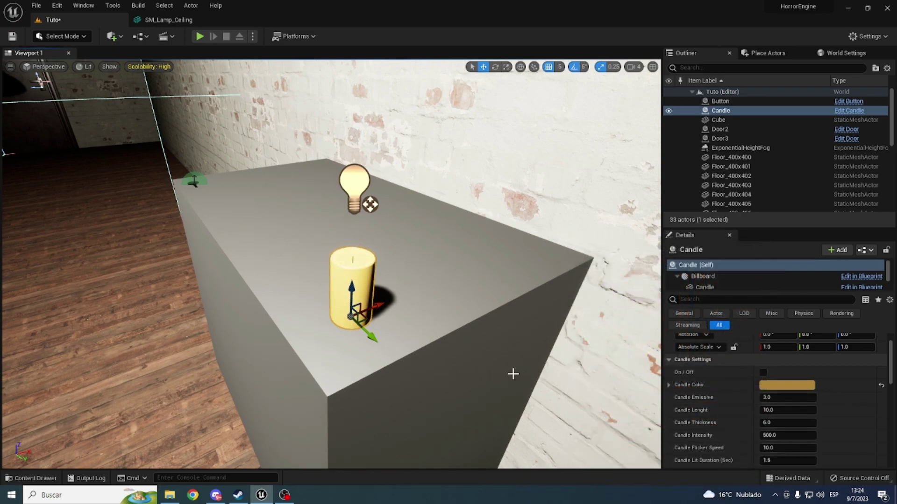
key("ctrl+z")
key("ctrl+z")
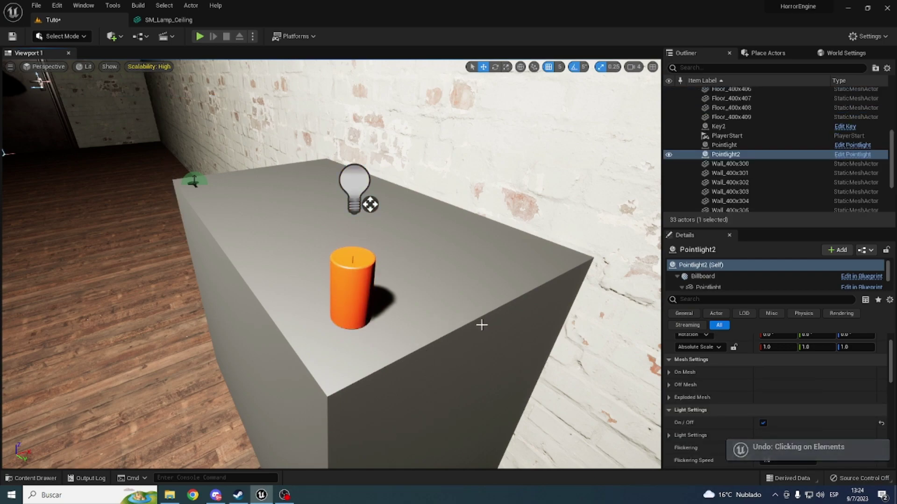
key("ctrl+z")
key("f")
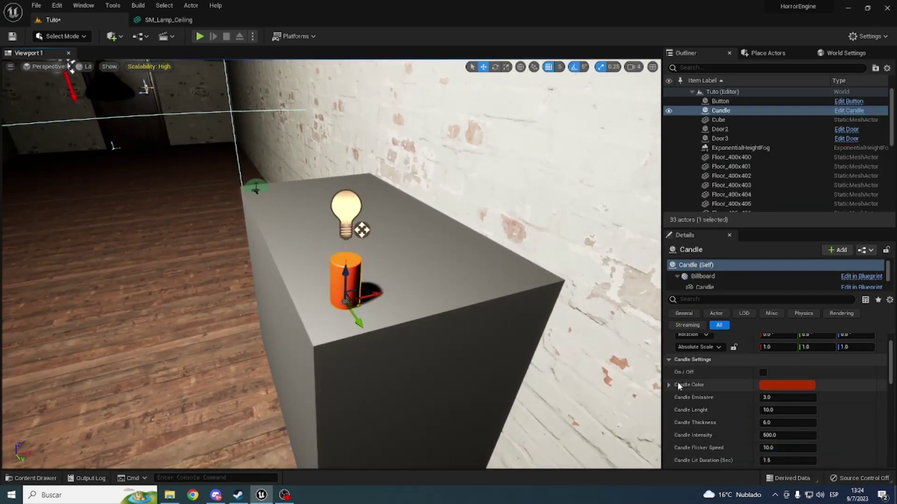
scroll(701, 393, "down", 3)
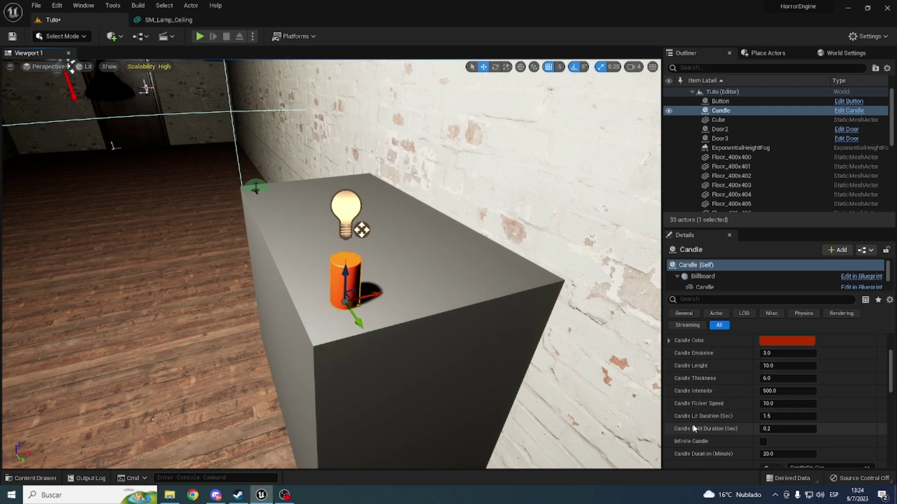
scroll(688, 424, "down", 1)
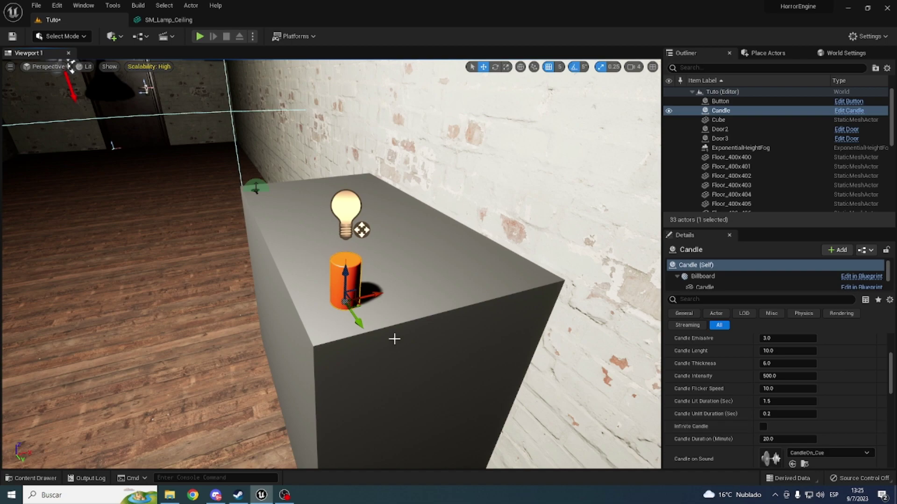
right_click_drag(394, 338, 394, 338)
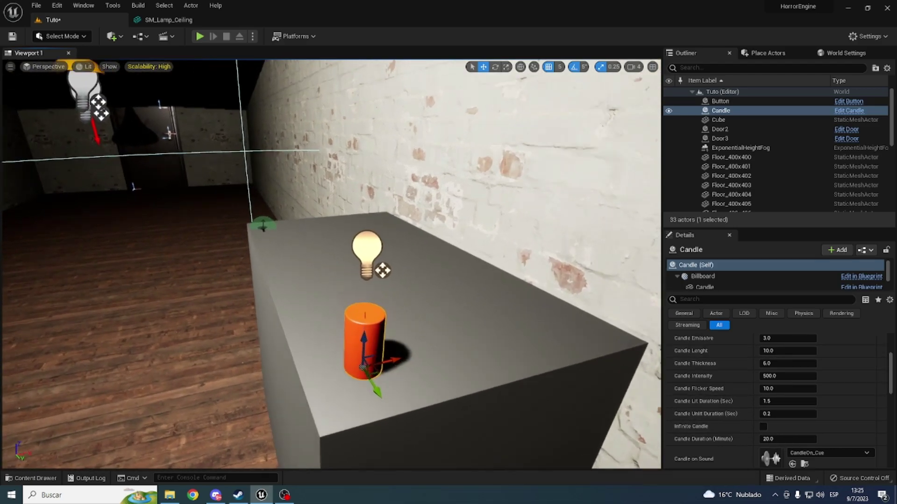
key("f")
- Place the Lighter from the Inventory folder onto the table box
right_click_drag(321, 428, 280, 411)
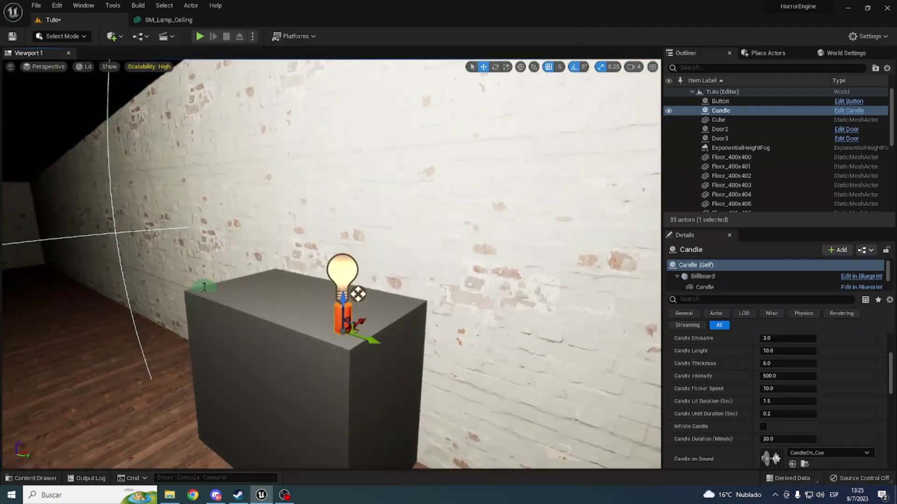
key("ctrl+space")
key("alt+Left")
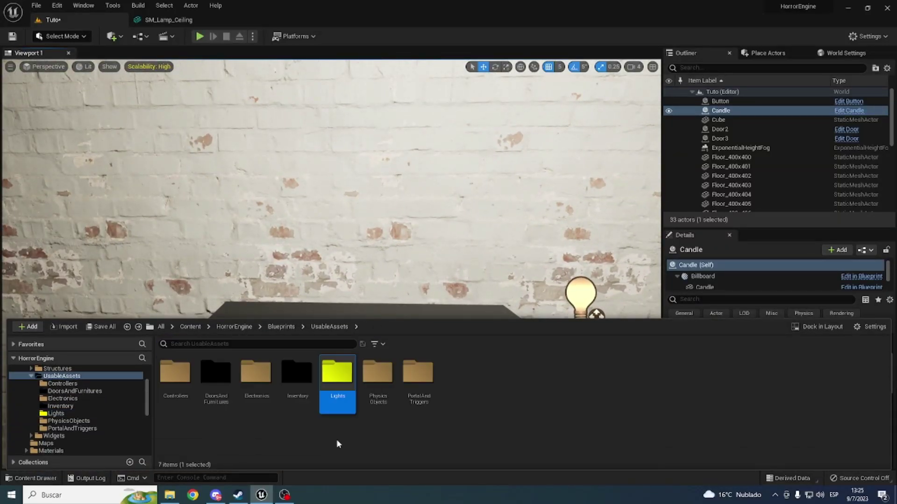
double_click(290, 402)
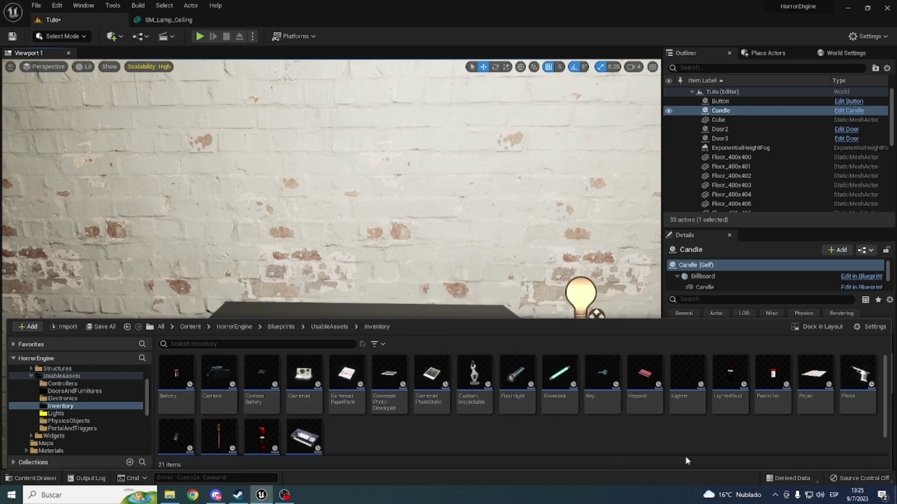
mouse_move(687, 378)
left_mouse_down()
mouse_move(237, 384)
mouse_move(270, 390)
left_mouse_up()
right_click_drag(271, 390, 261, 383)
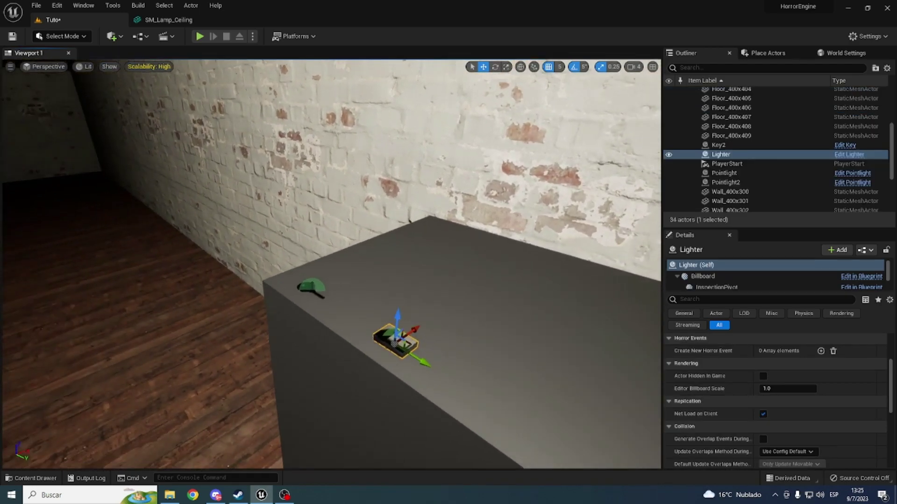
scroll(802, 439, "up", 3)
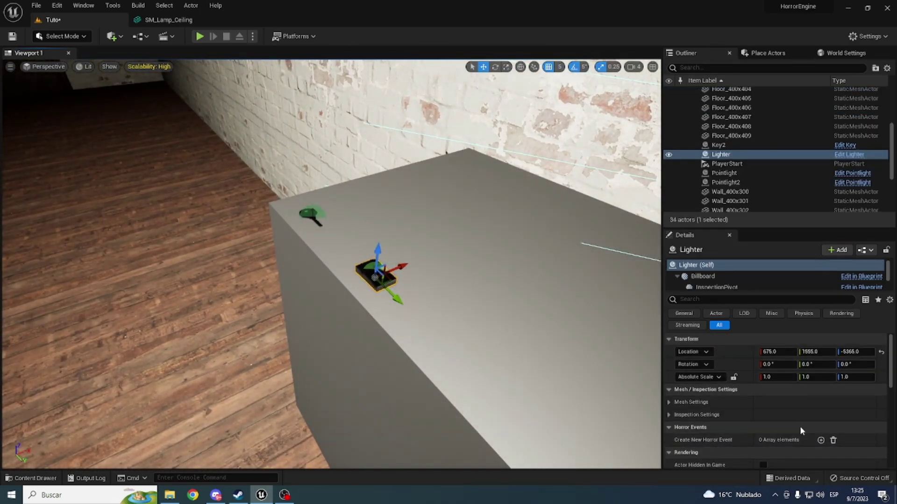
mouse_move(310, 314)
right_mouse_down()
mouse_move(310, 290)
mouse_move(326, 280)
right_mouse_up()
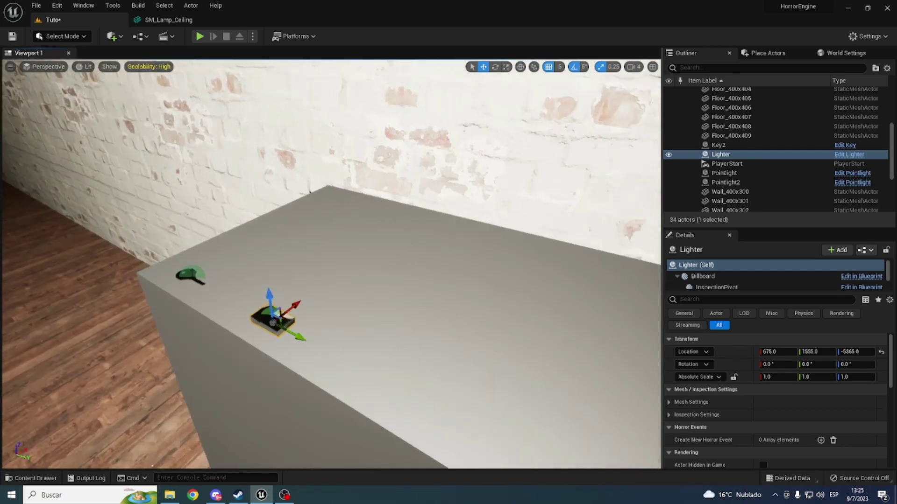
- Place the Lighter Fluid on the box beside the lighter, turned about 90°
key("ctrl+space")
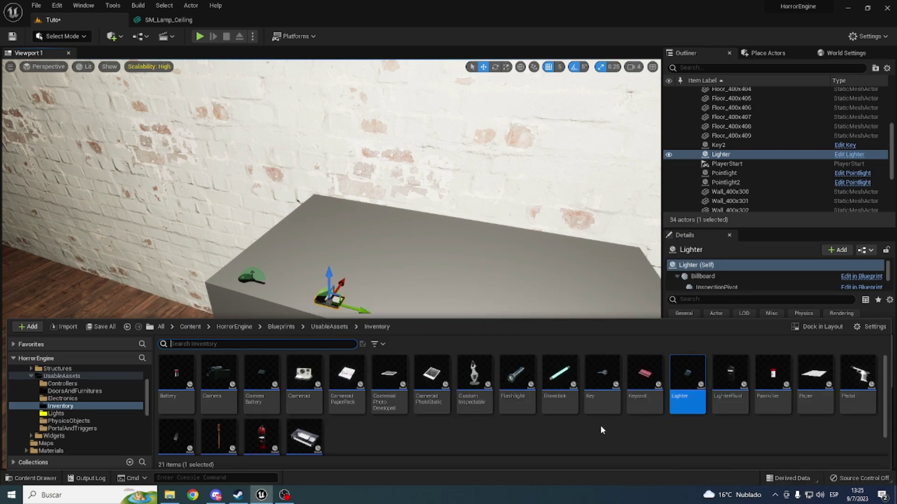
left_click_drag(730, 376, 387, 263)
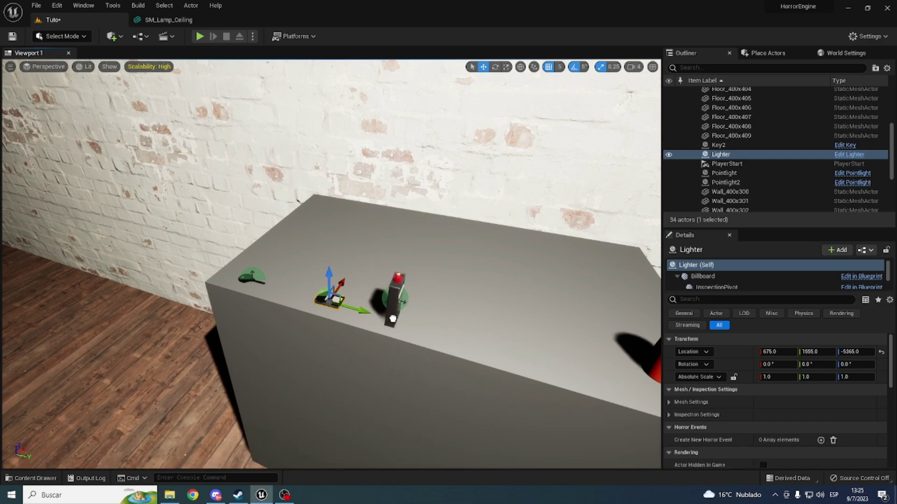
left_click_drag(392, 319, 399, 327)
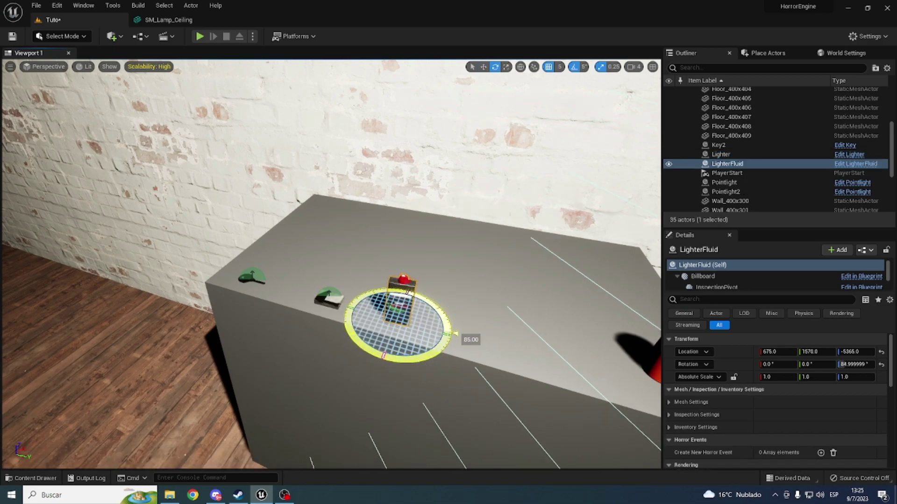
key("w")
right_click_drag(431, 356, 864, 421)
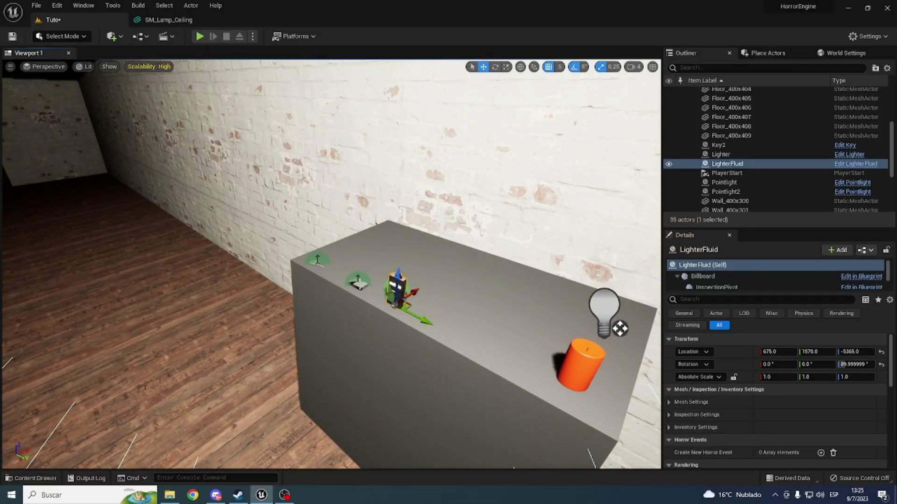
- Select the lighter and start a play test of the level
left_click(359, 284)
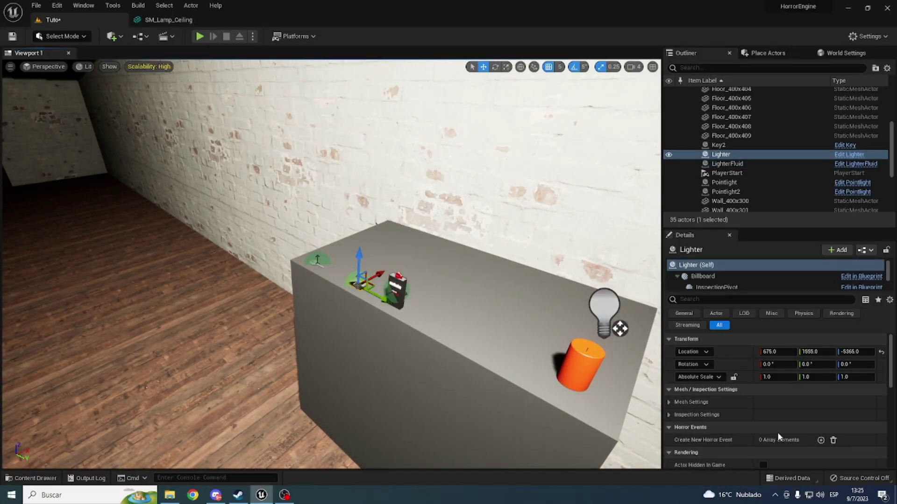
right_click_drag(231, 306, 231, 306)
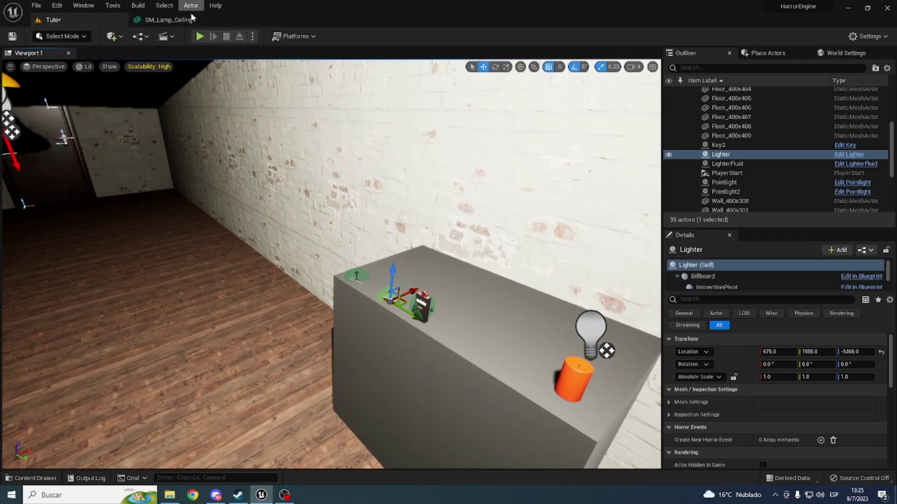
left_click(199, 37)
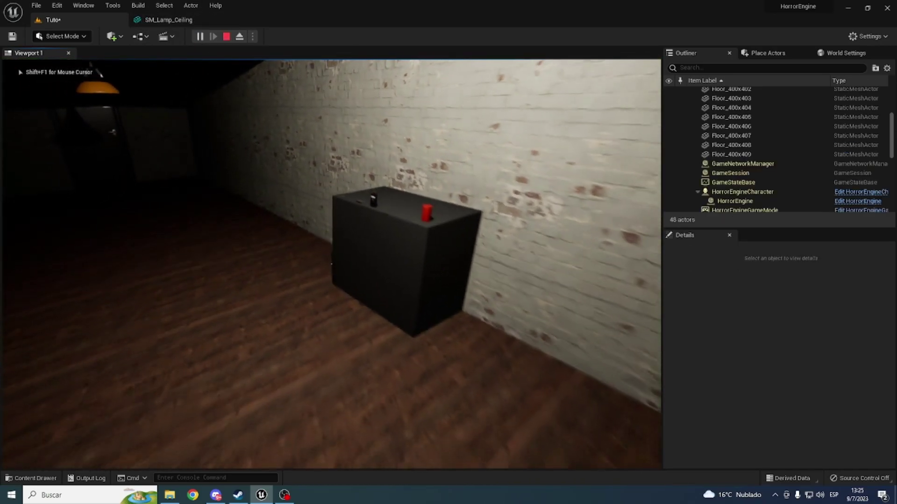
- Walk toward the box in the running test, then stop it
key("w")
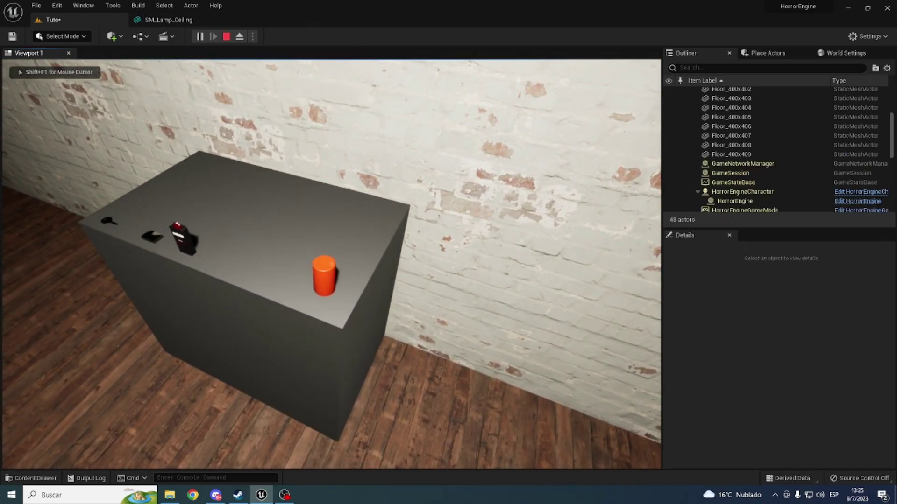
key("e")
key("Escape")
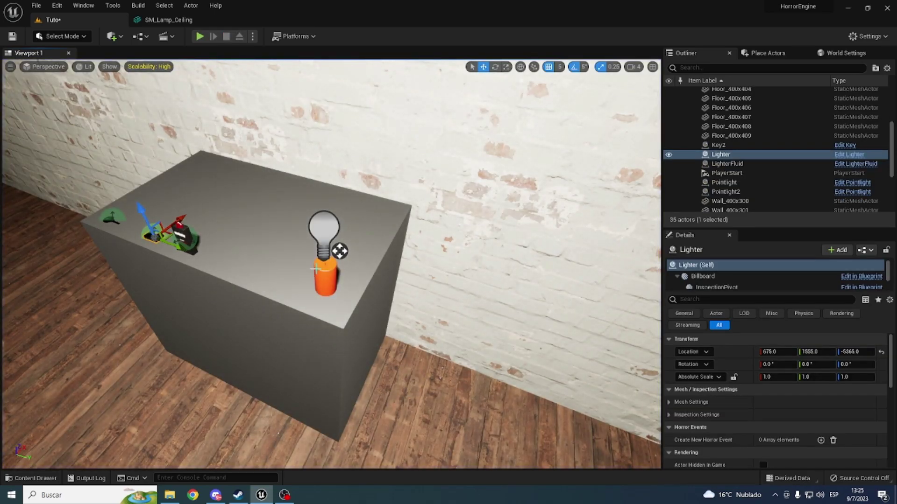
- Alt-drag the Candle to create Candle2 beside it and tick its On/Off
left_click(320, 291)
left_click_drag(356, 298, 305, 302, "alt")
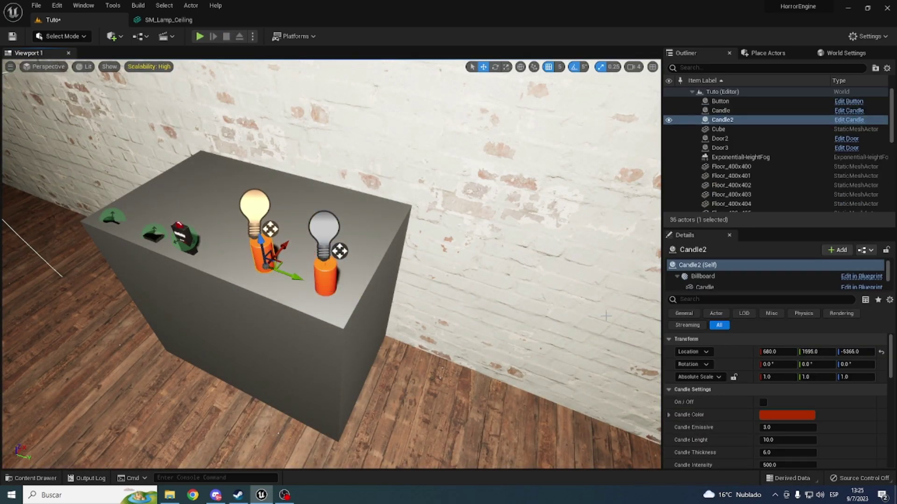
left_click(763, 403)
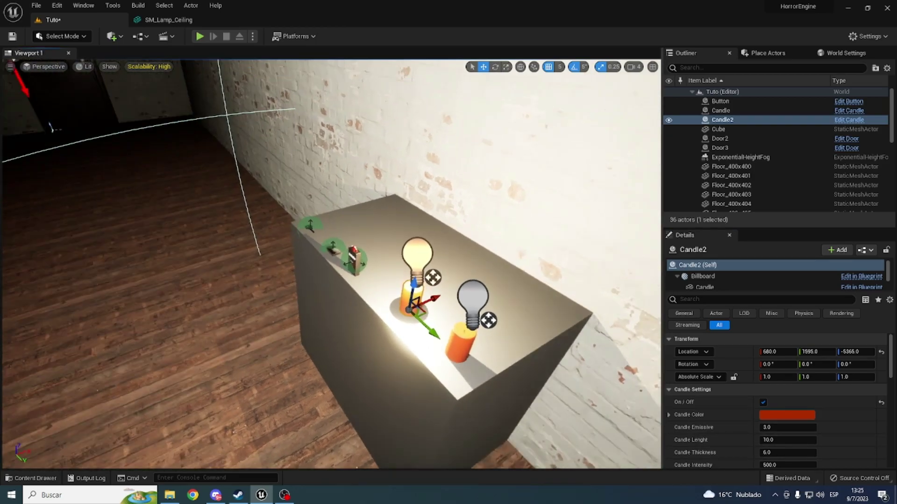
right_click_drag(324, 306, 138, 69)
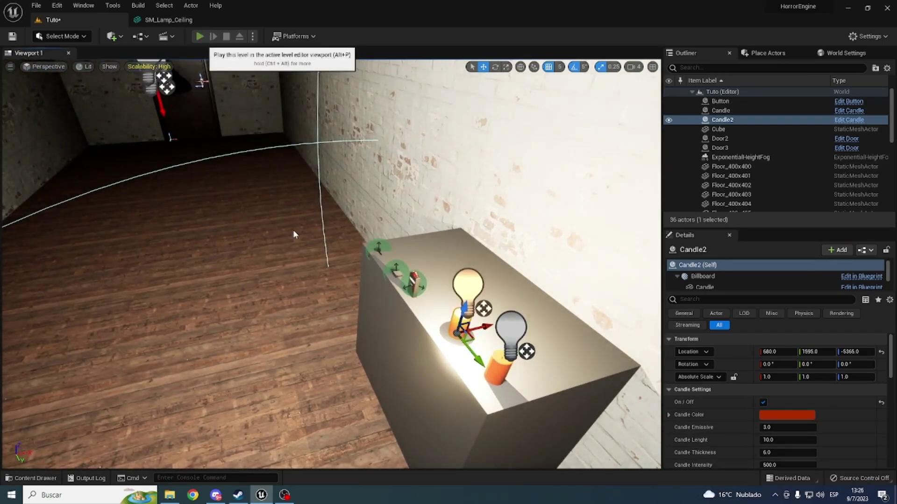
- Play-test and pick up the lighter fluid and lighter from the table
key("alt+p")
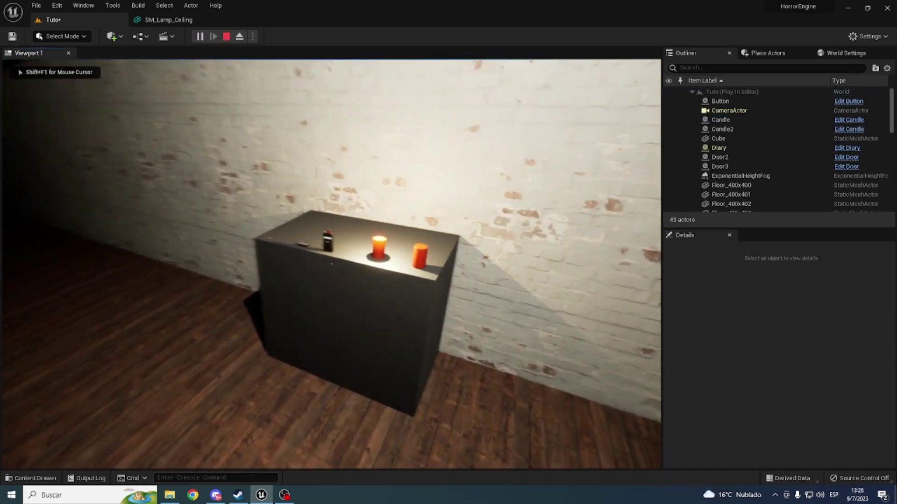
key("w")
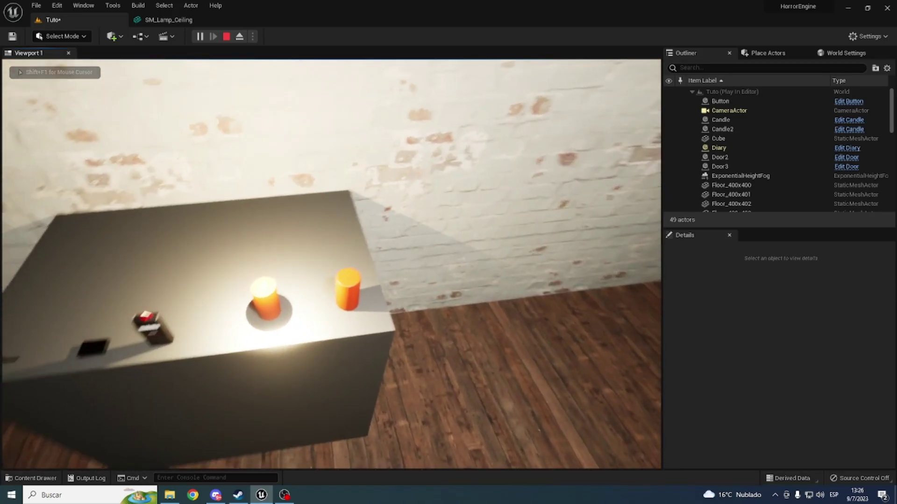
key("s")
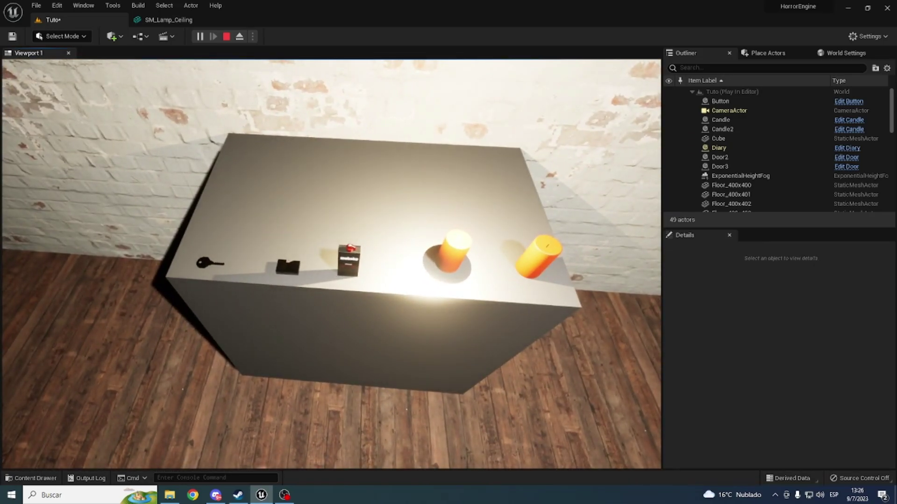
key("e")
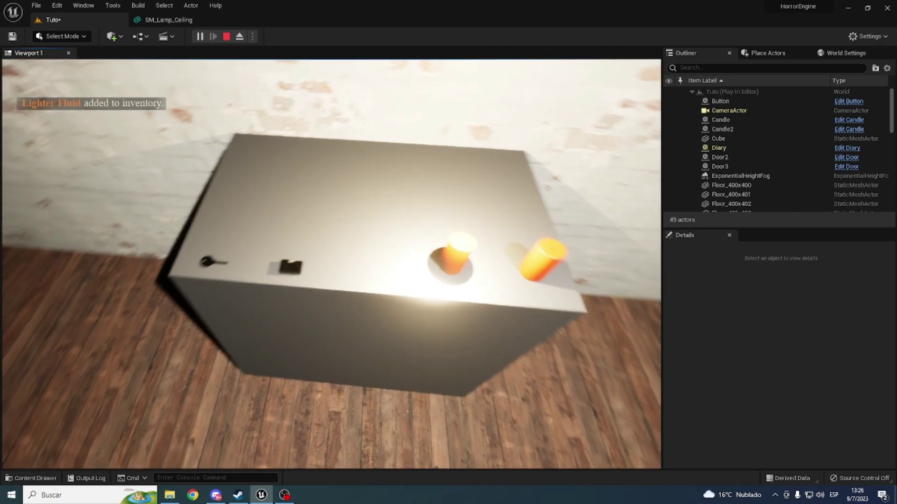
key("a")
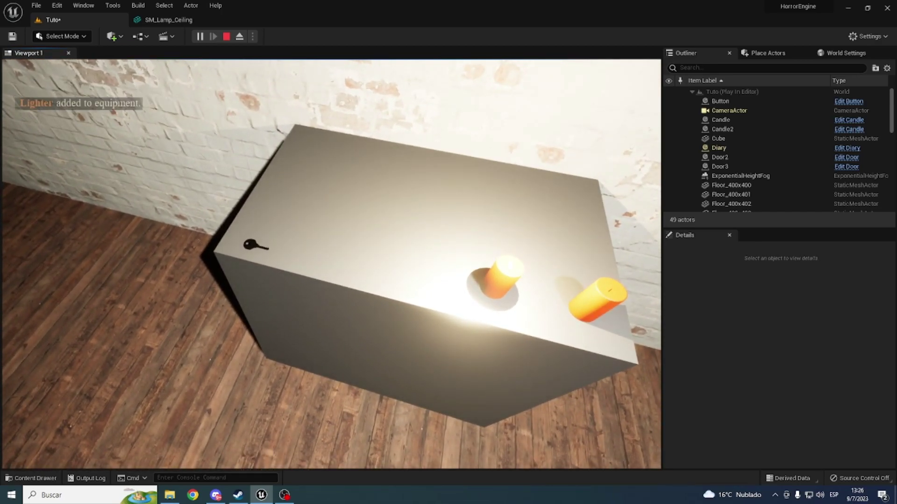
key("s")
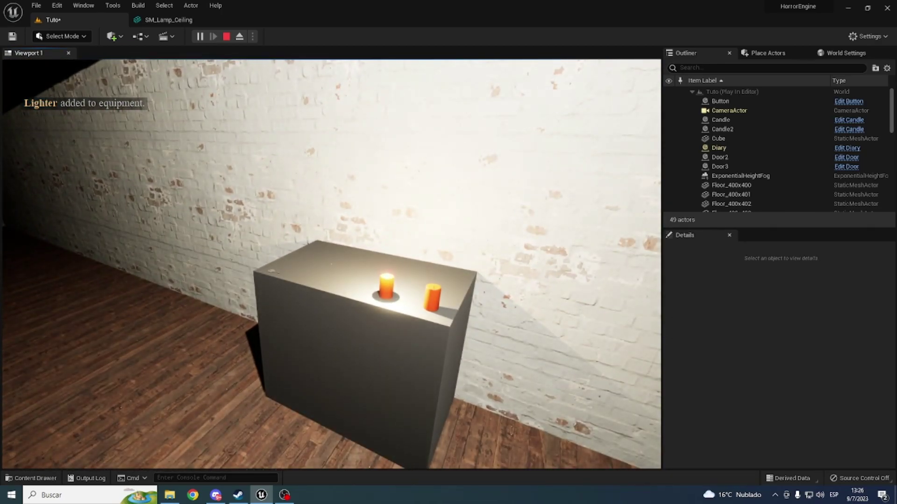
key("Tab")
key("Tab")
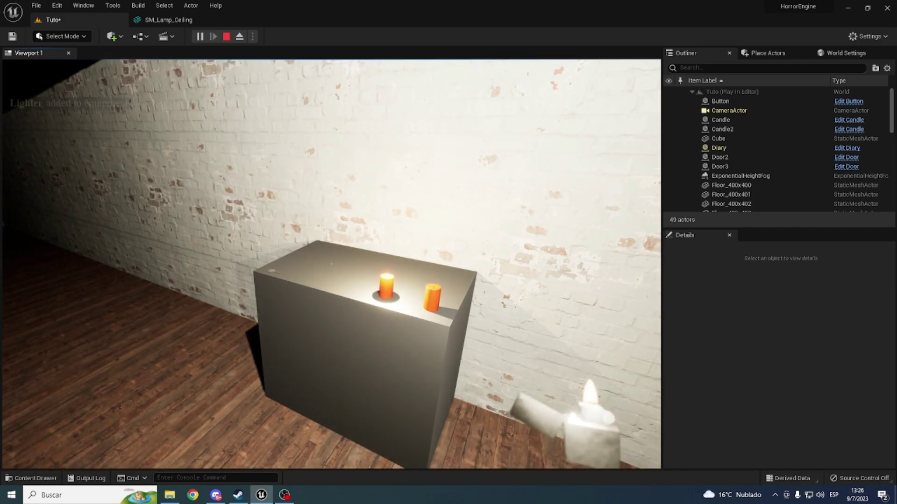
- Return to the table with the lit lighter and light both candles
key("w")
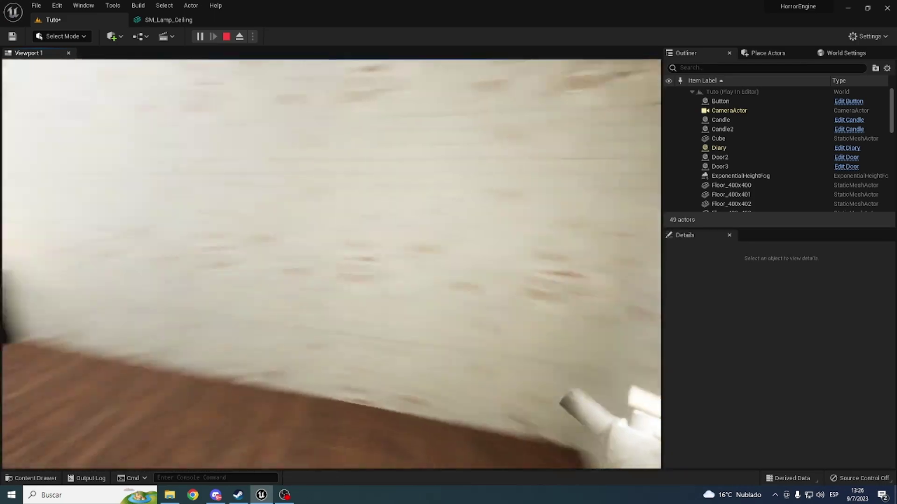
key("w")
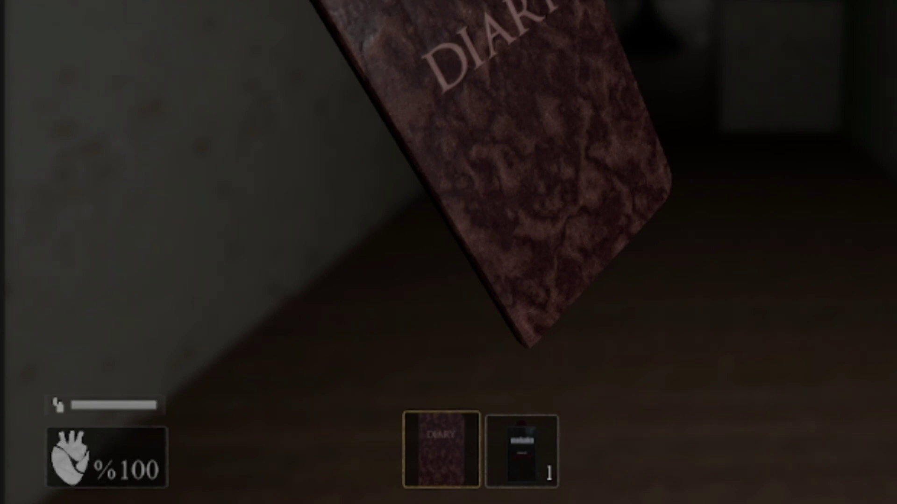
scroll(449, 253, "down", 1)
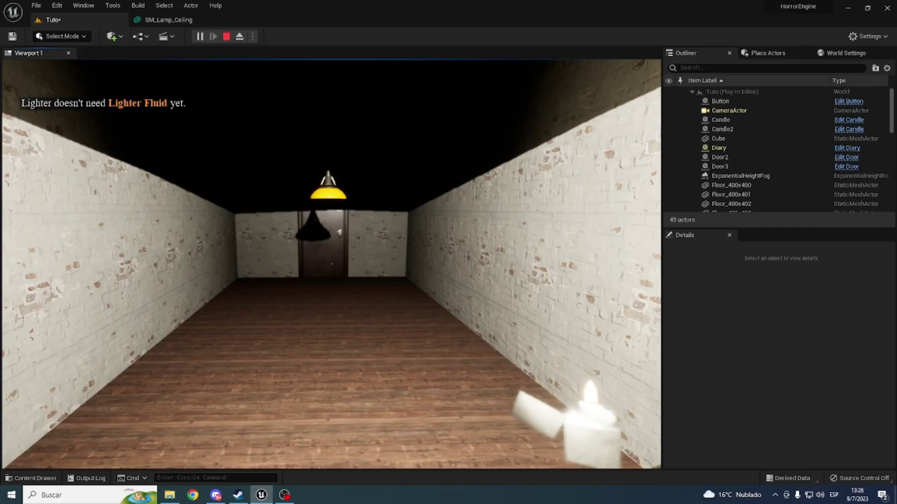
key("w")
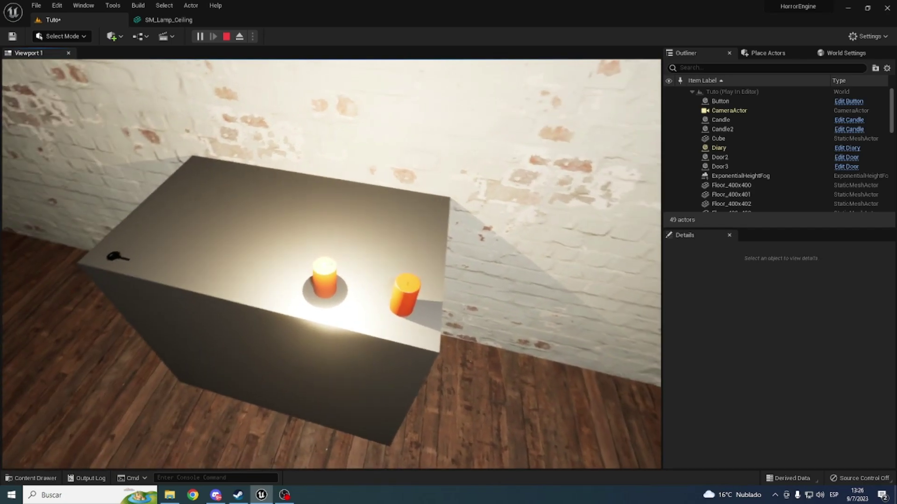
key("w")
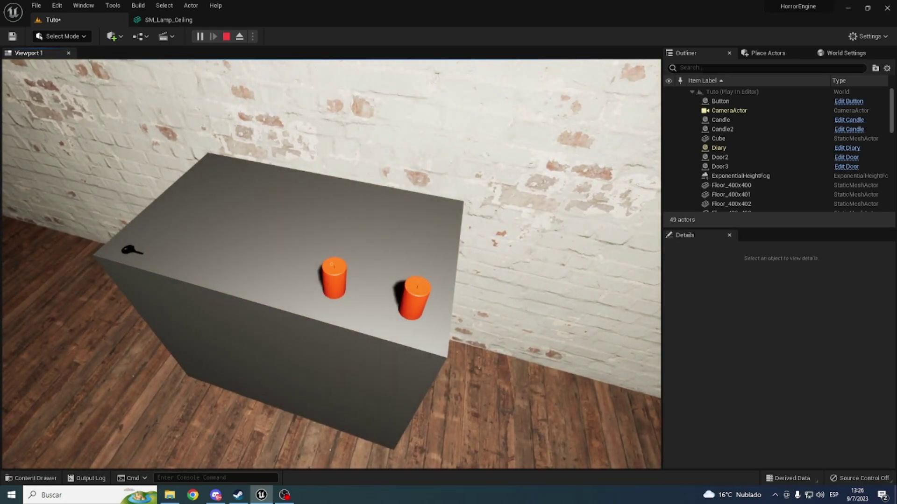
key("d")
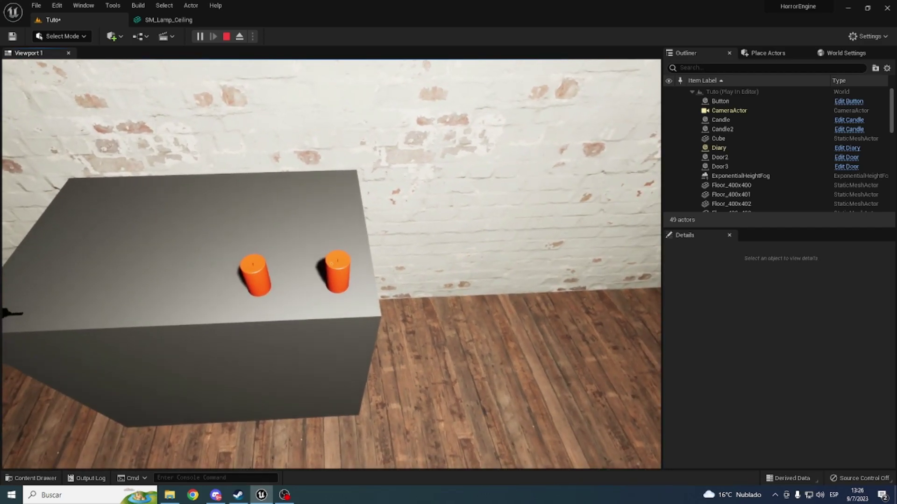
key("f")
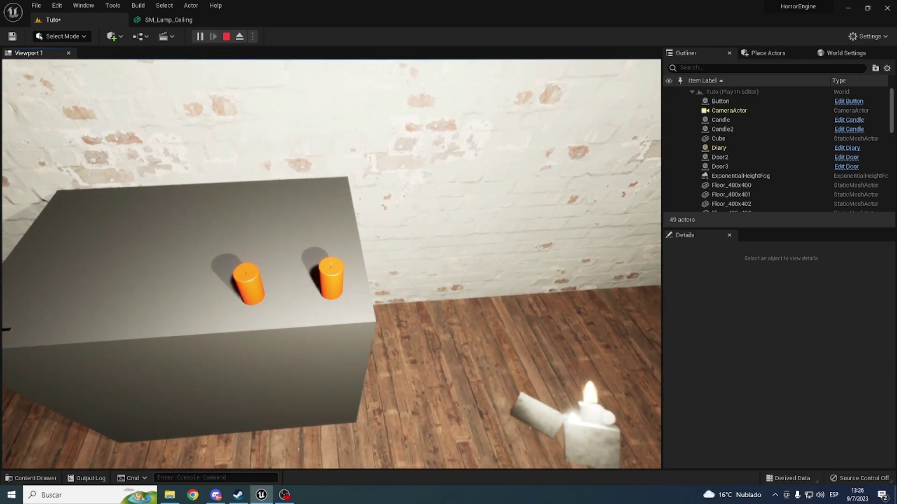
key("a")
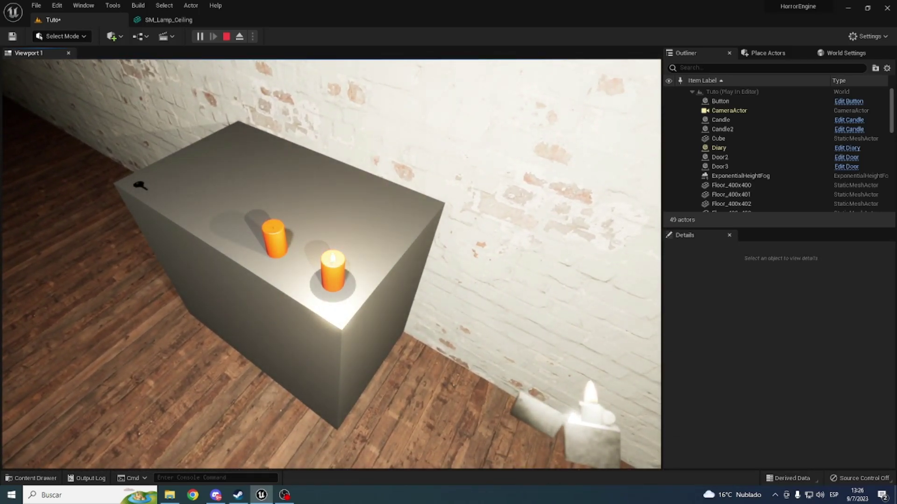
key("a")
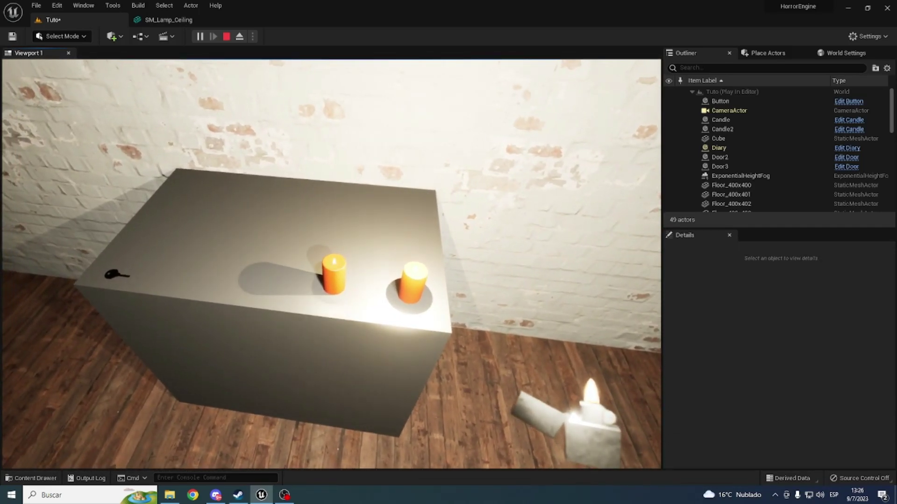
key("s")
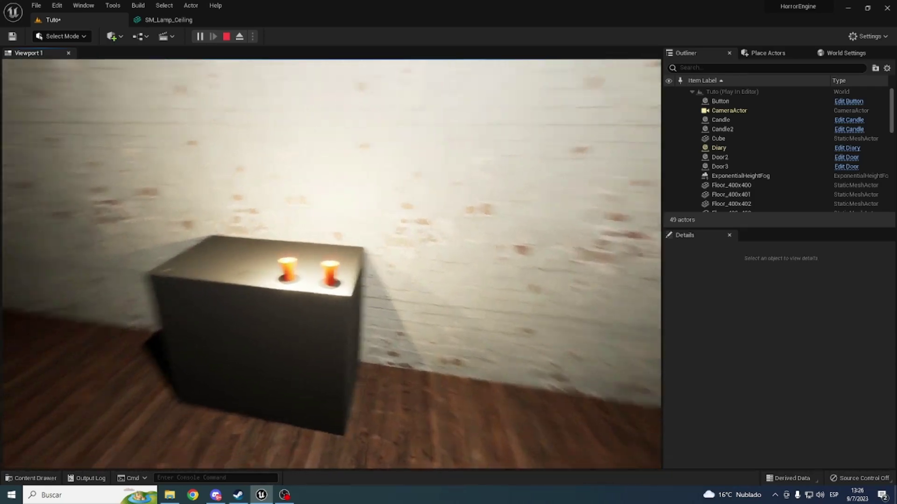
- Stop the play test and uncheck Pointlight2's On/Off light setting
key("Escape")
right_click_drag(105, 214, 243, 220)
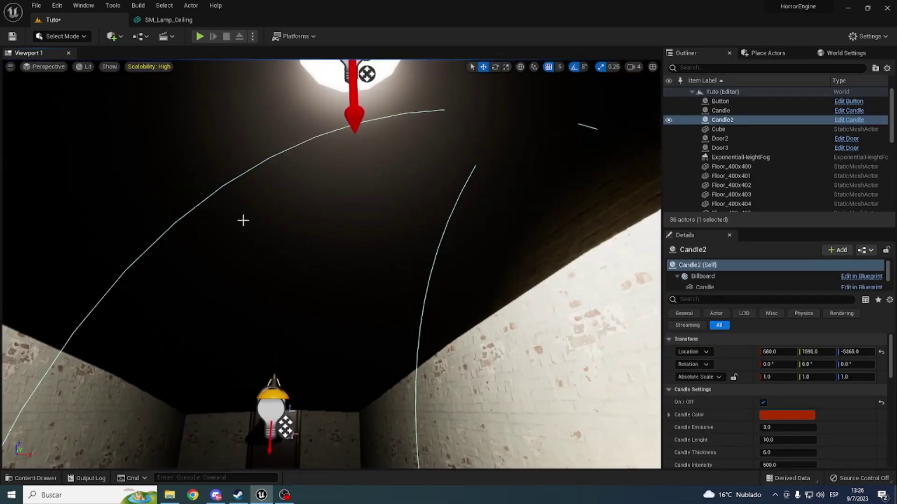
left_click(366, 74)
right_click_drag(370, 146, 601, 381)
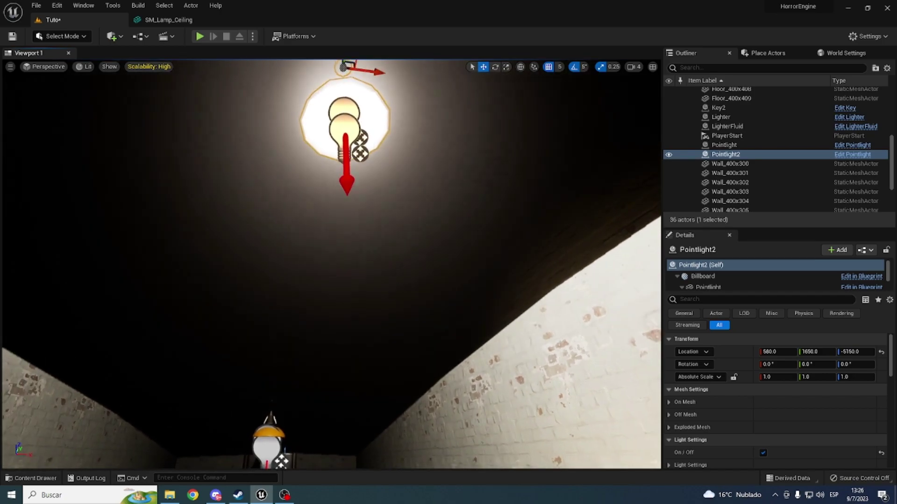
left_click(763, 452)
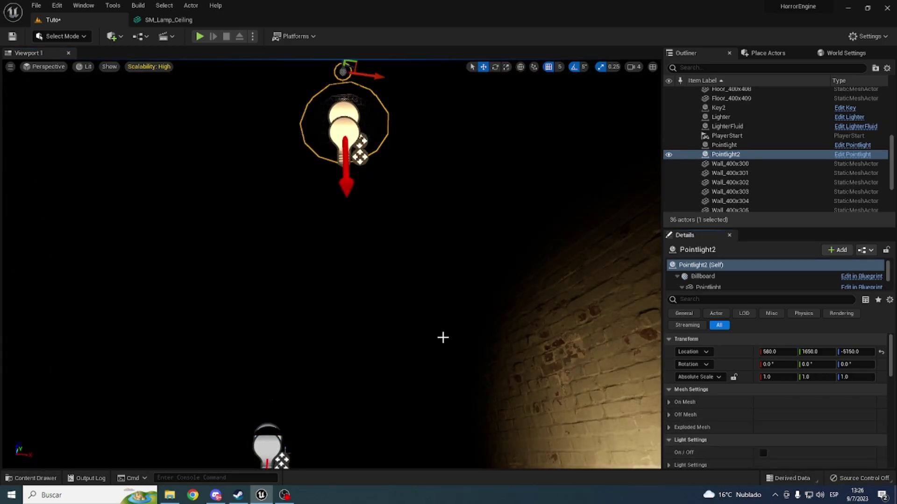
right_click_drag(442, 336, 443, 402)
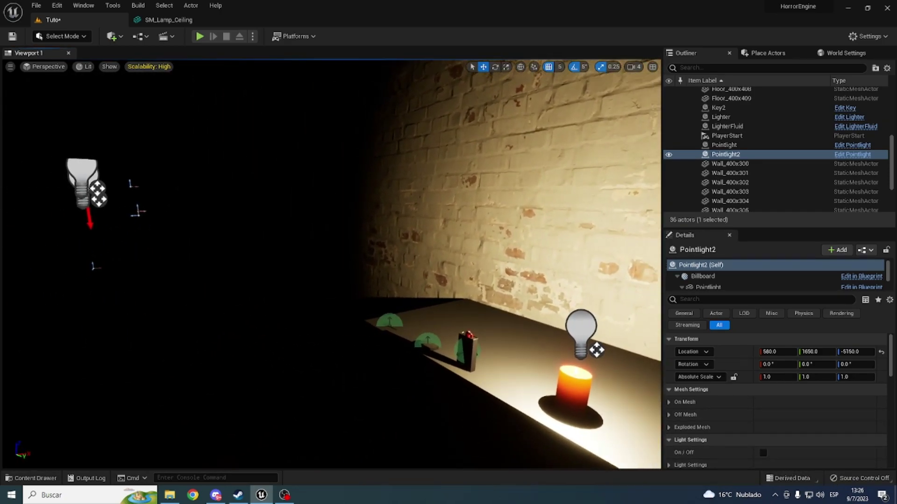
- Play-test, walking to the table and picking up the lighter
left_click(200, 36)
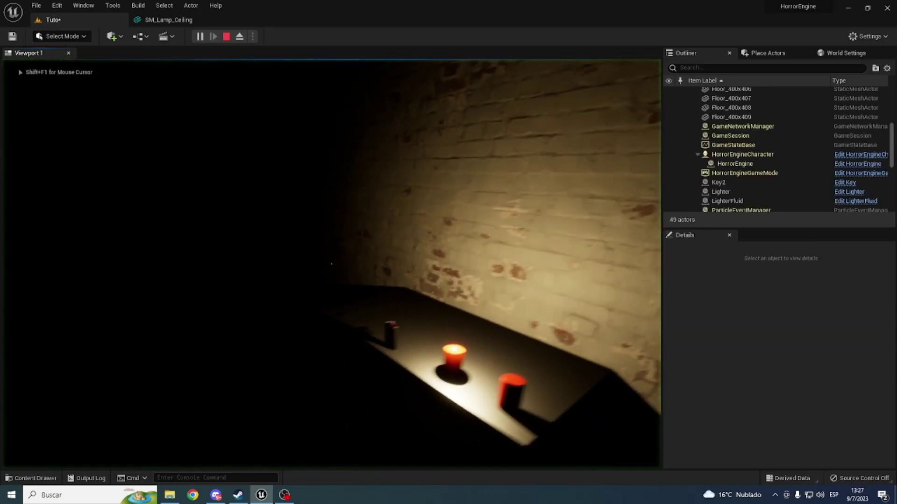
key("w")
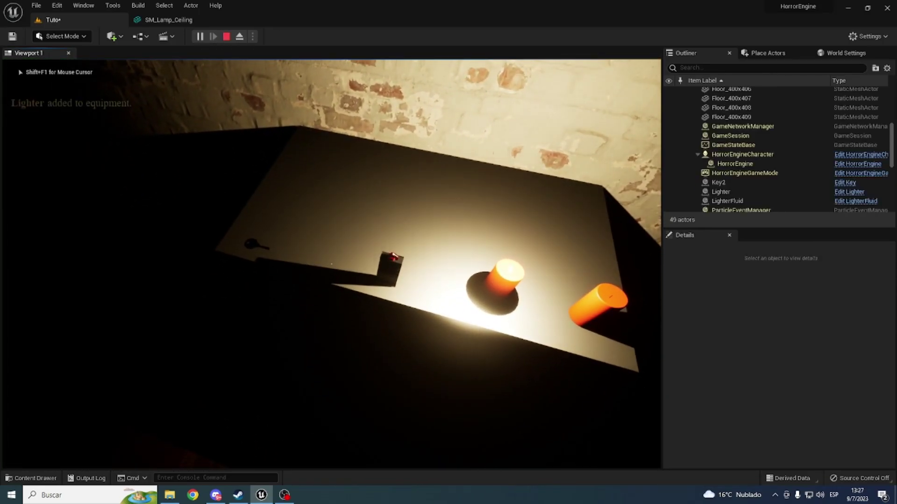
key("e")
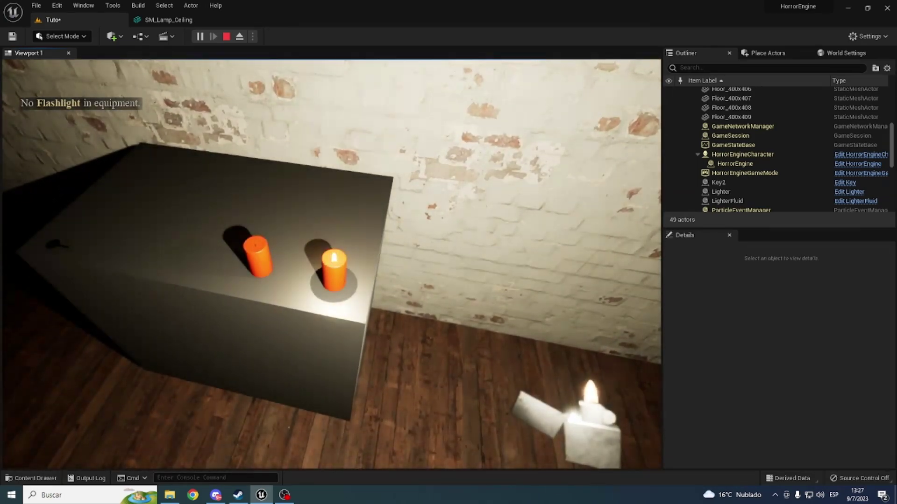
key("s")
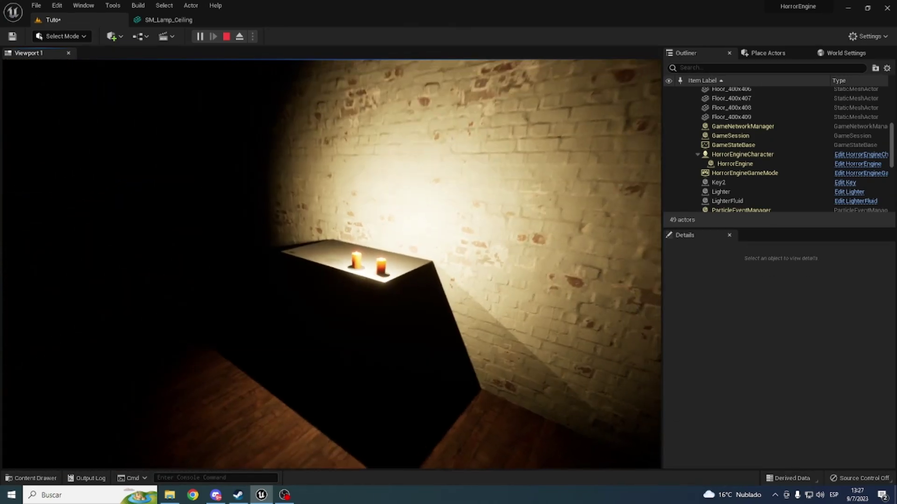
- End the play test and frame the candle table in the viewport
key("Escape")
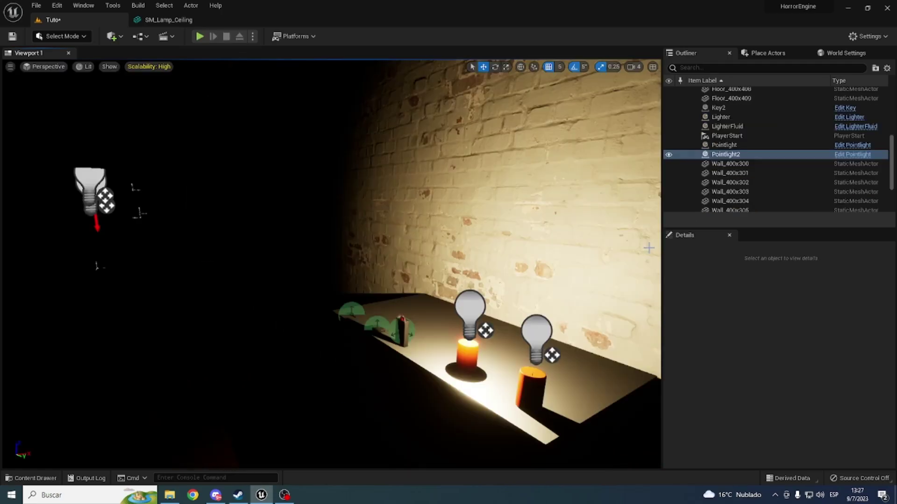
key("f")
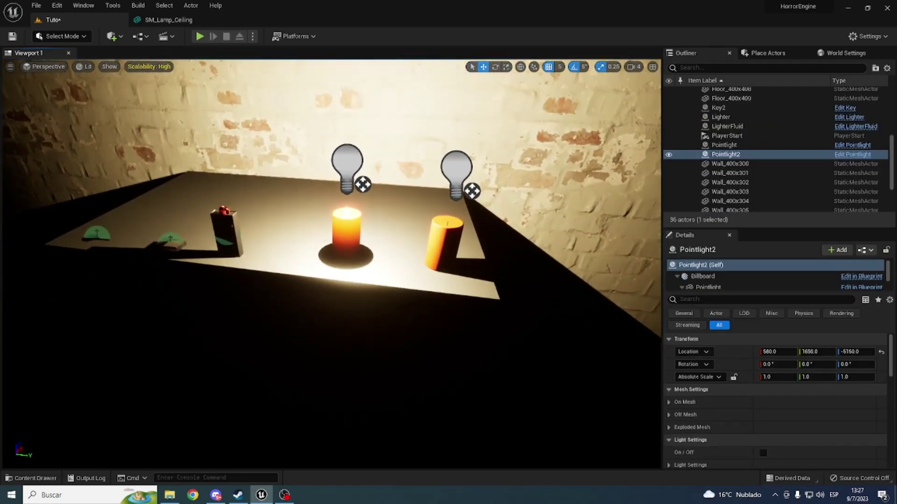
right_click_drag(330, 264, 330, 264)
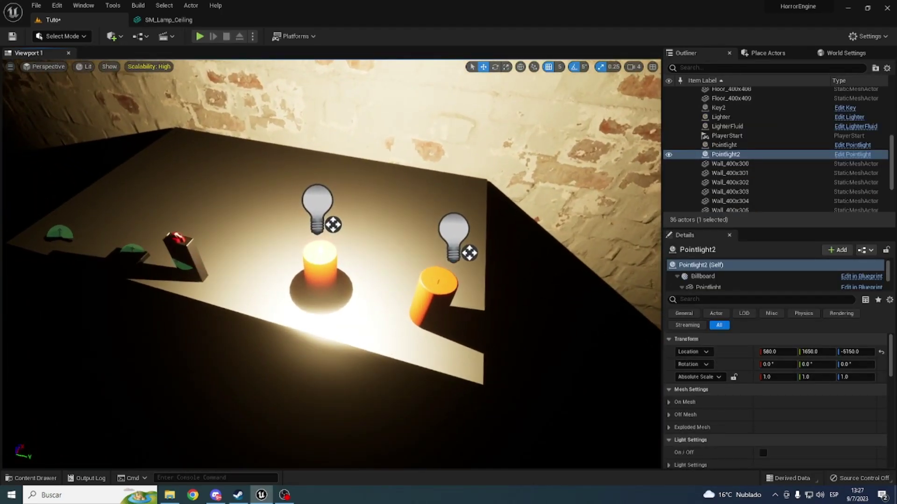
right_click_drag(279, 322, 279, 323)
- Tick Infinite Candle in Candle2's Candle Settings and start another play test
left_click(279, 322)
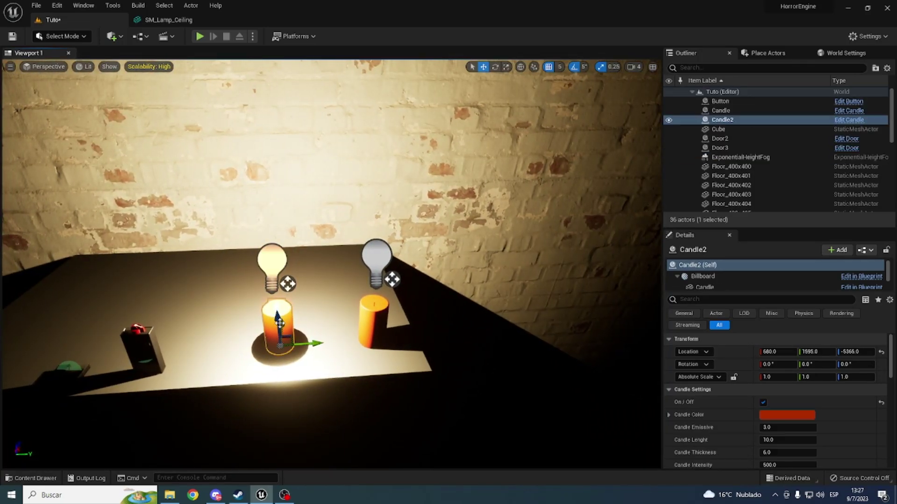
scroll(785, 440, "down", 2)
scroll(782, 439, "down", 1)
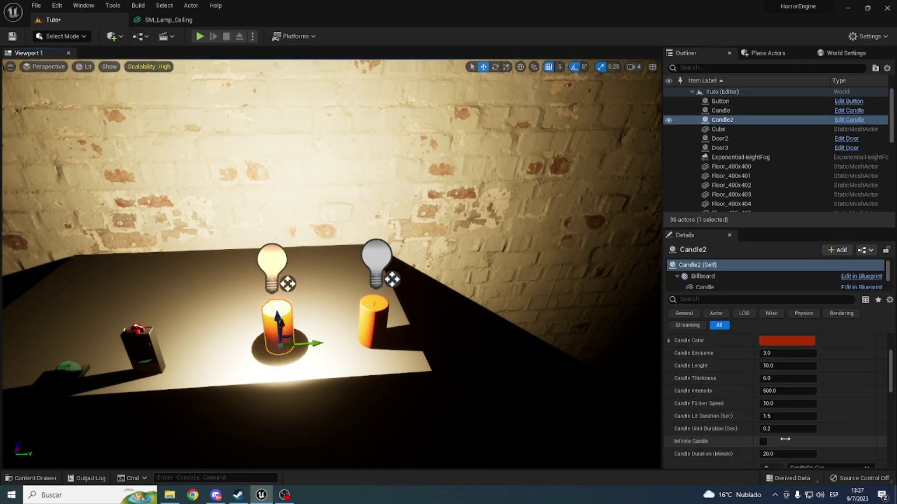
scroll(779, 438, "down", 1)
left_click(763, 427)
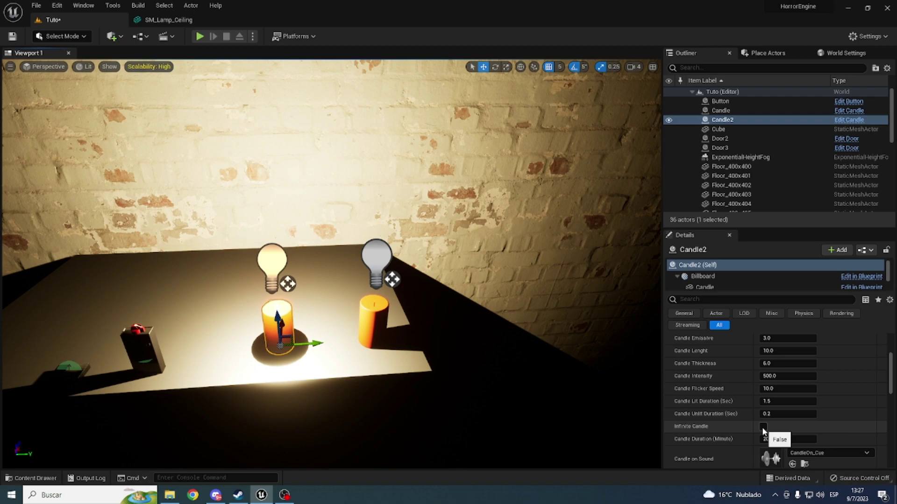
right_click_drag(275, 240, 275, 240)
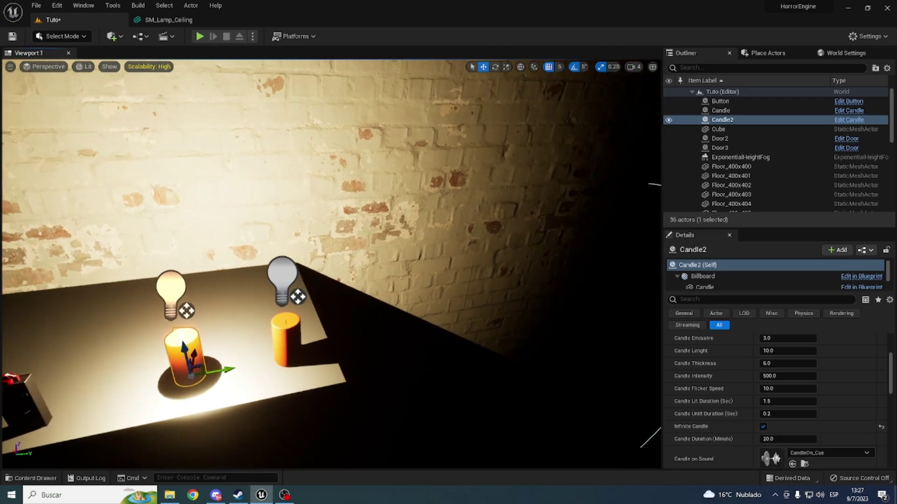
left_click(200, 37)
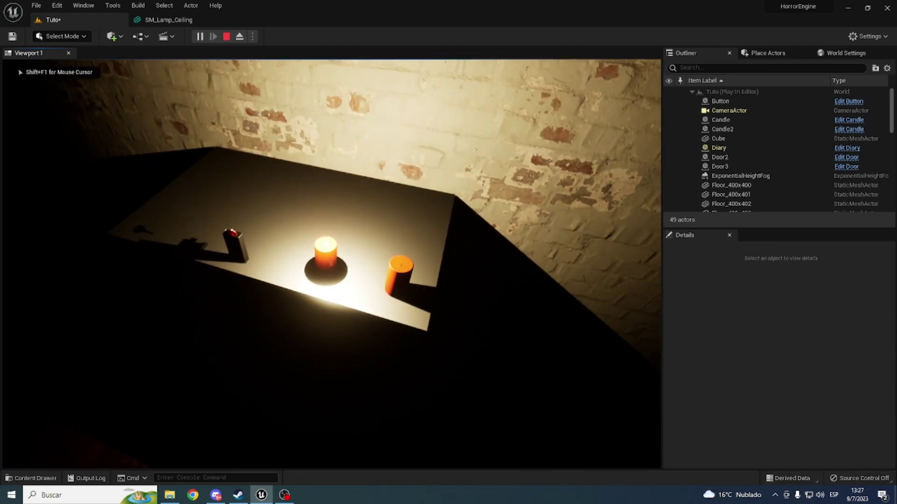
- In the play test, pick up the lighter, light the left candle, then exit
key("w")
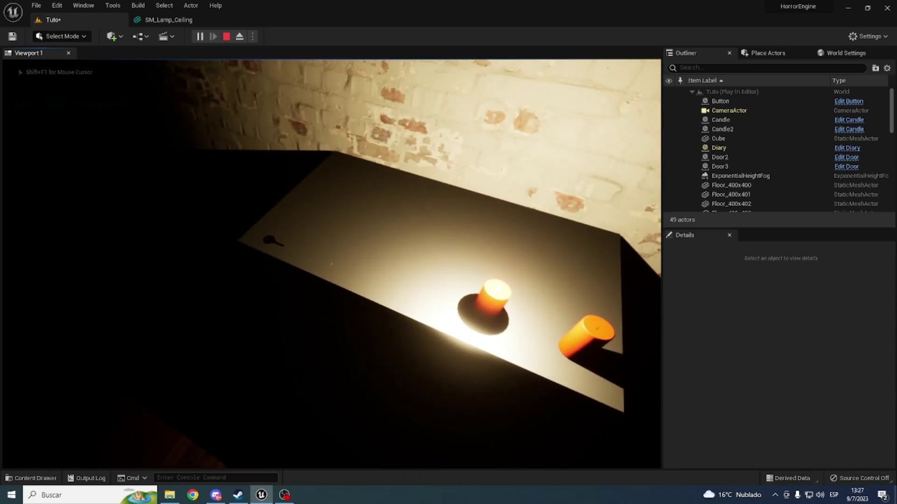
key("e")
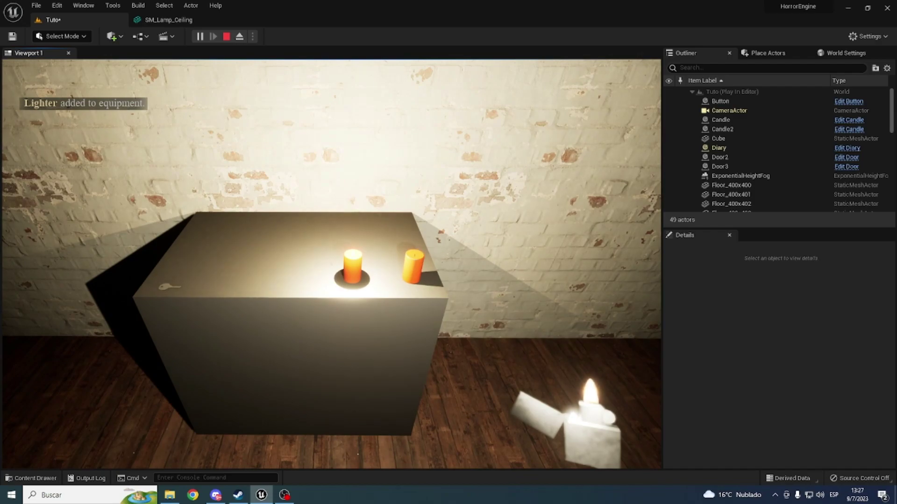
key("w")
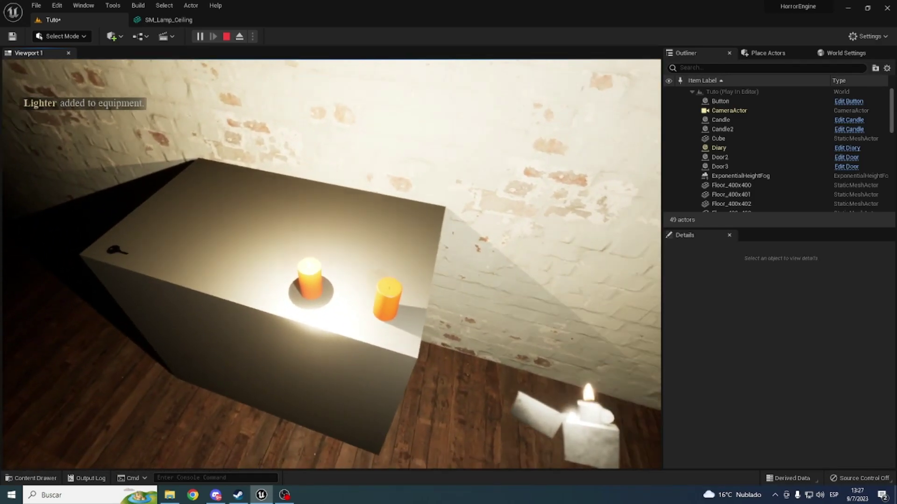
key("w")
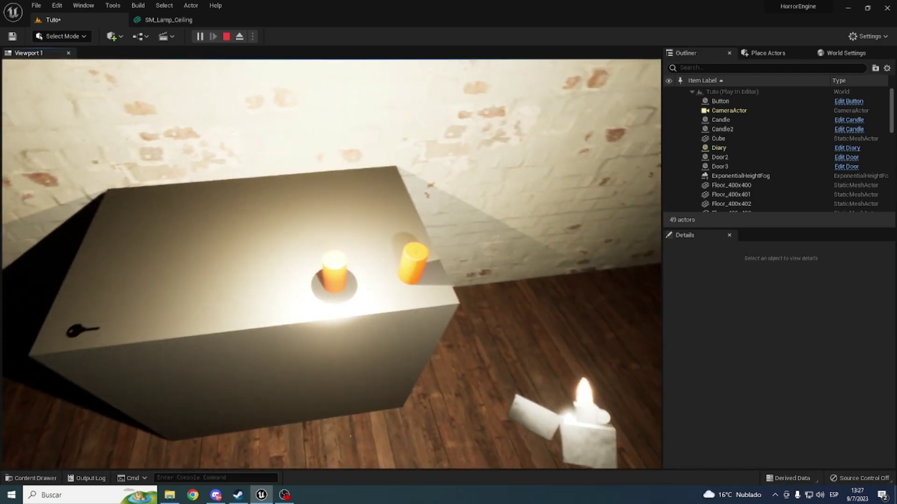
key("e")
key("s")
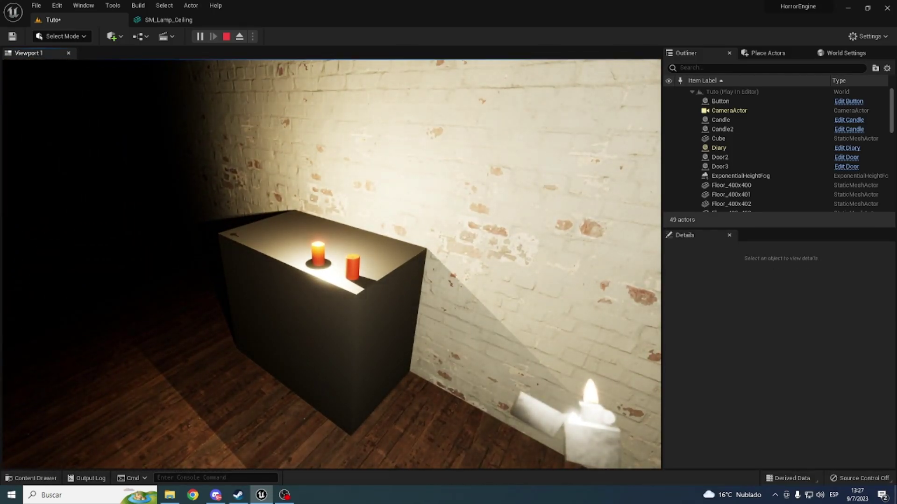
key("Escape")
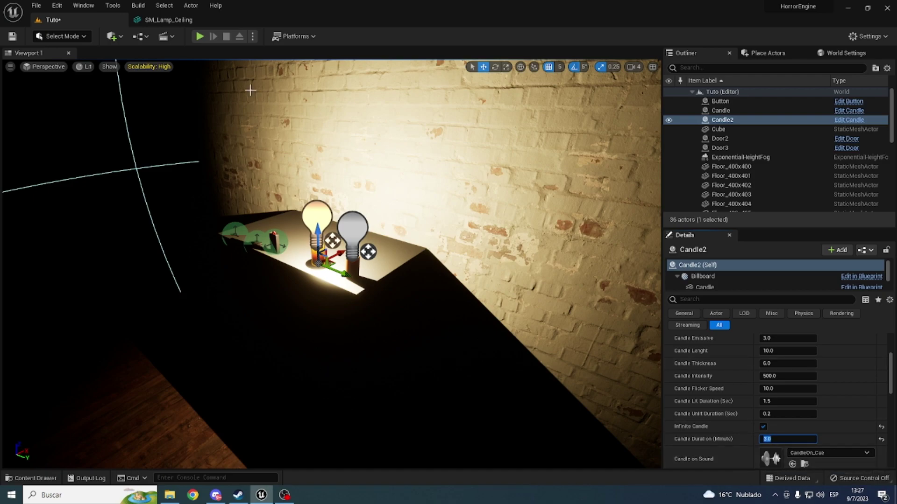
- Set Candle2's duration to 0.2 minutes and lit duration to 1.0 seconds, then play-test again
left_click(196, 38)
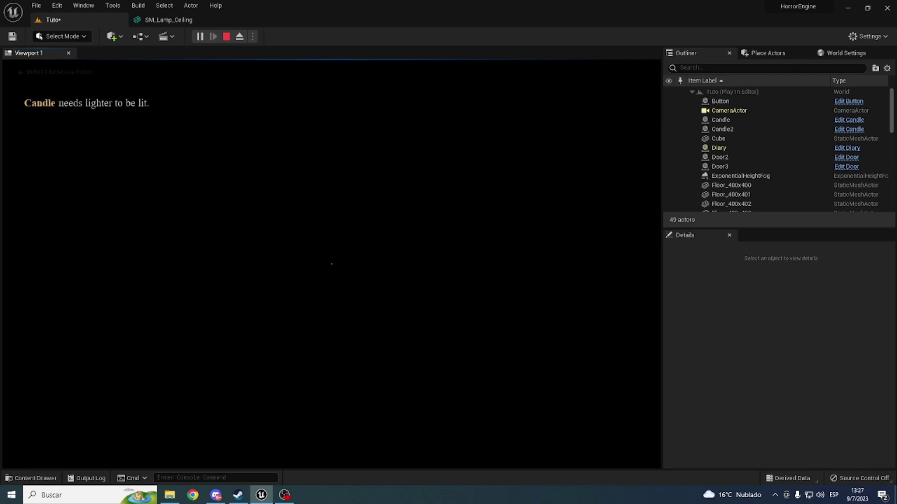
key("Escape")
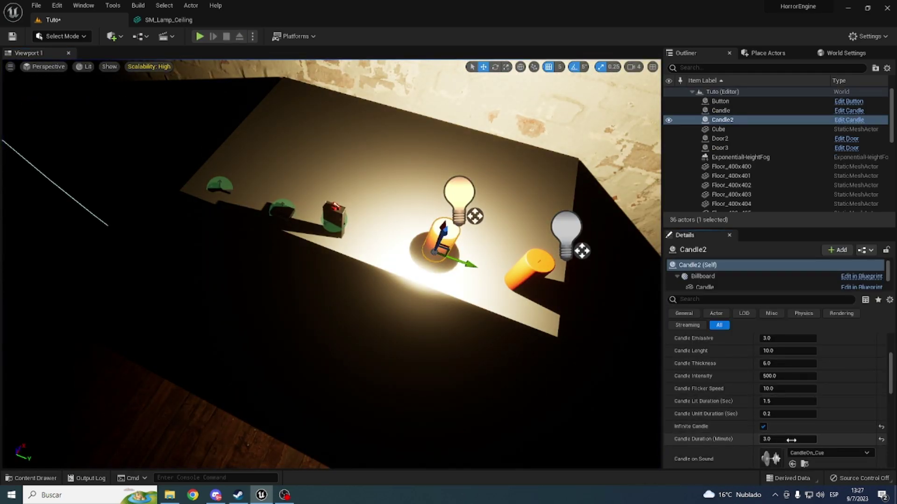
left_click(792, 441)
type("0.2")
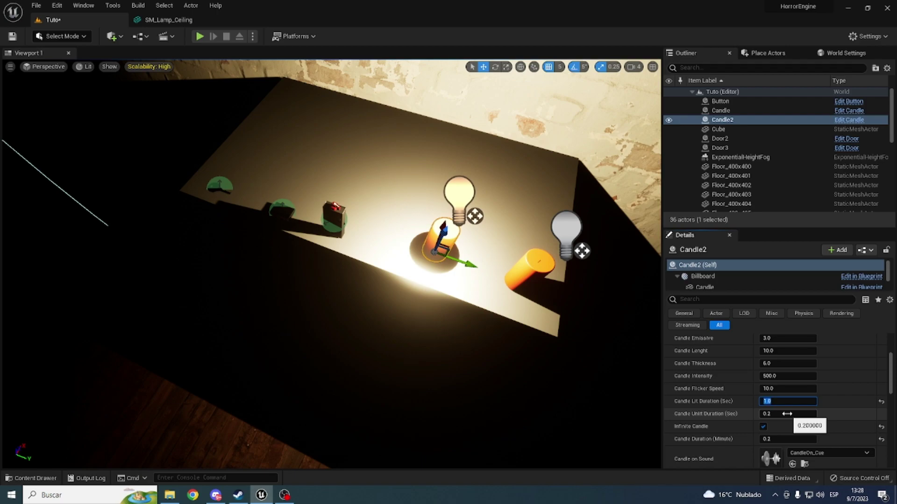
left_click(200, 35)
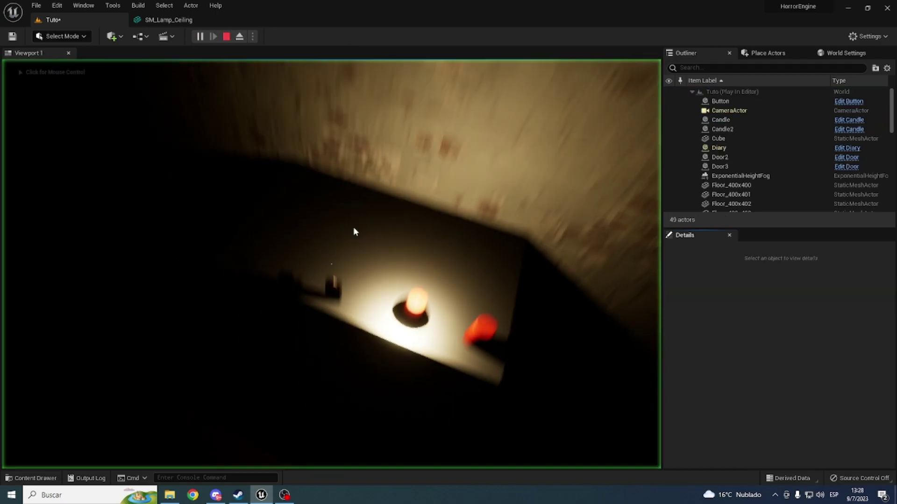
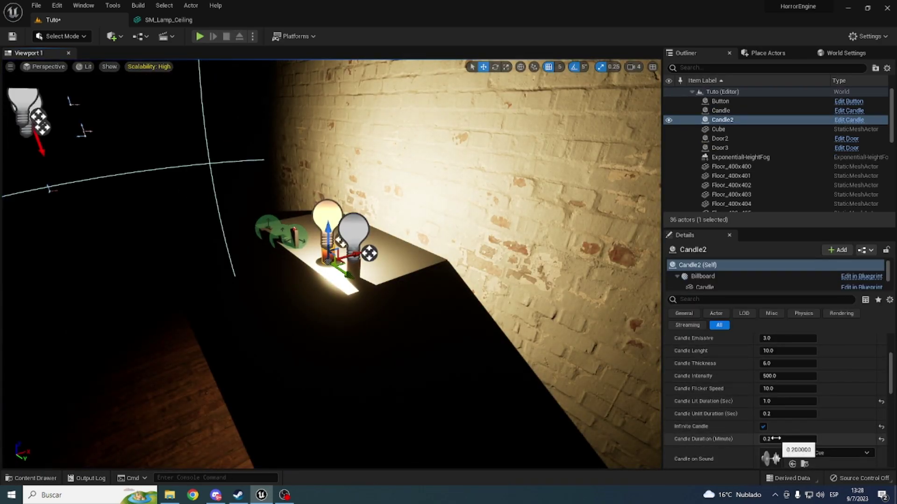
- Untick Infinite Candle on Candle2, run a brief playtest, then set Candle Duration (Minute) to 1.0
scroll(776, 439, "down", 2)
scroll(773, 411, "up", 3)
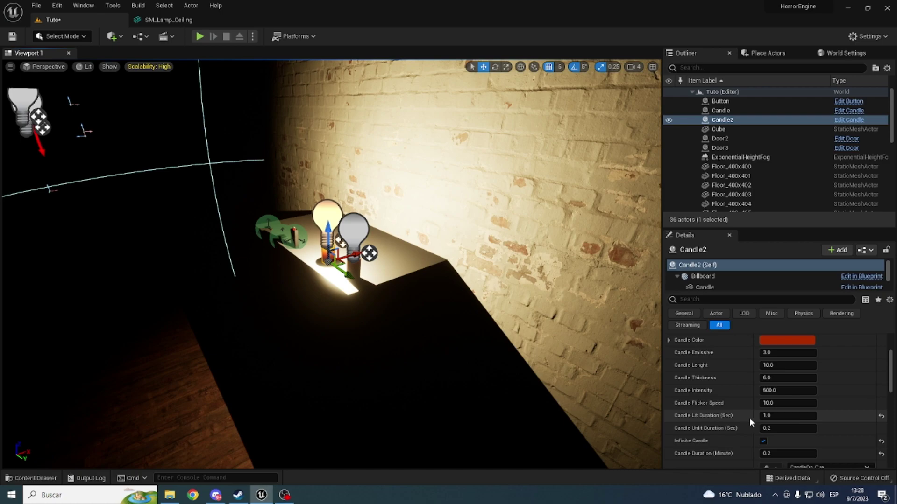
left_click(764, 441)
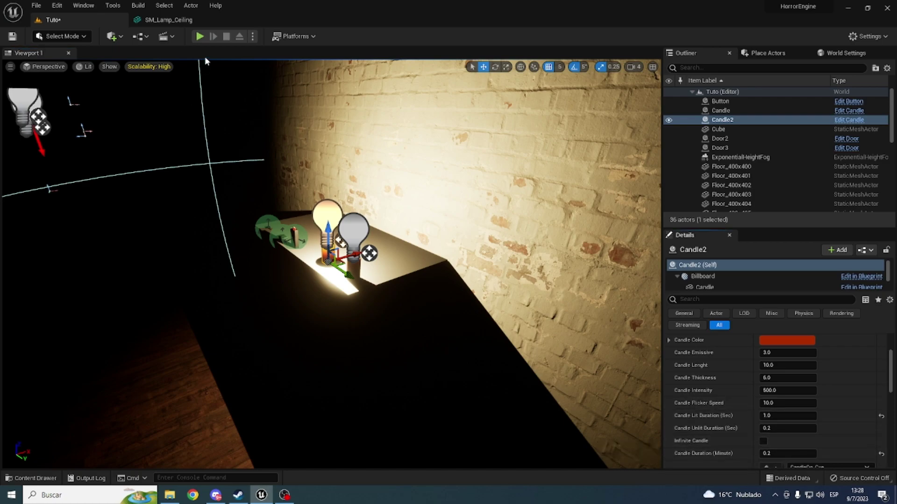
left_click(204, 38)
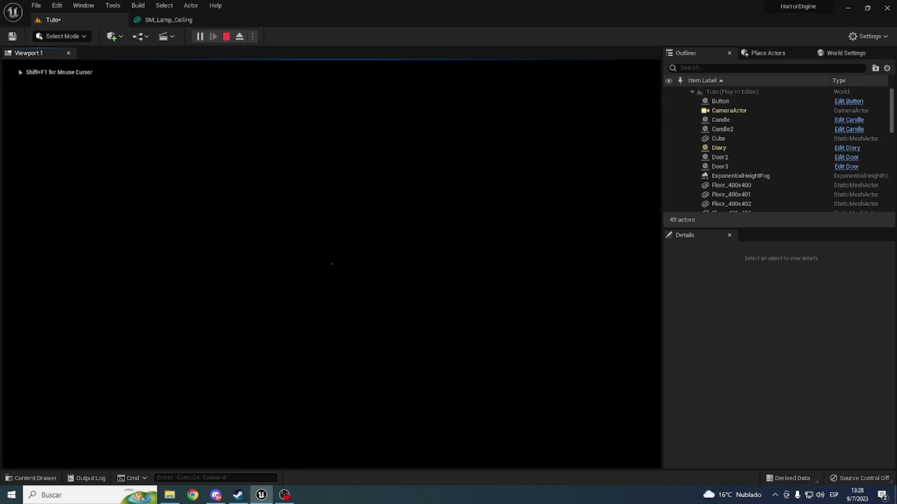
key("Escape")
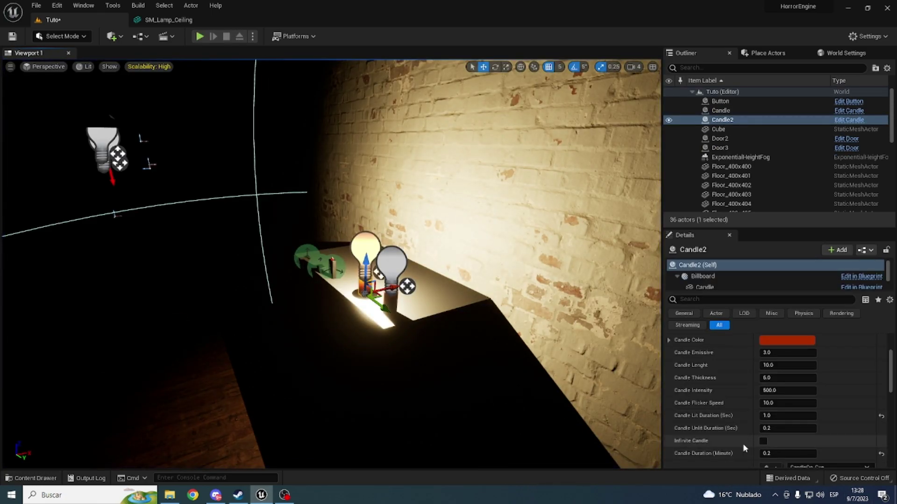
left_click(764, 441)
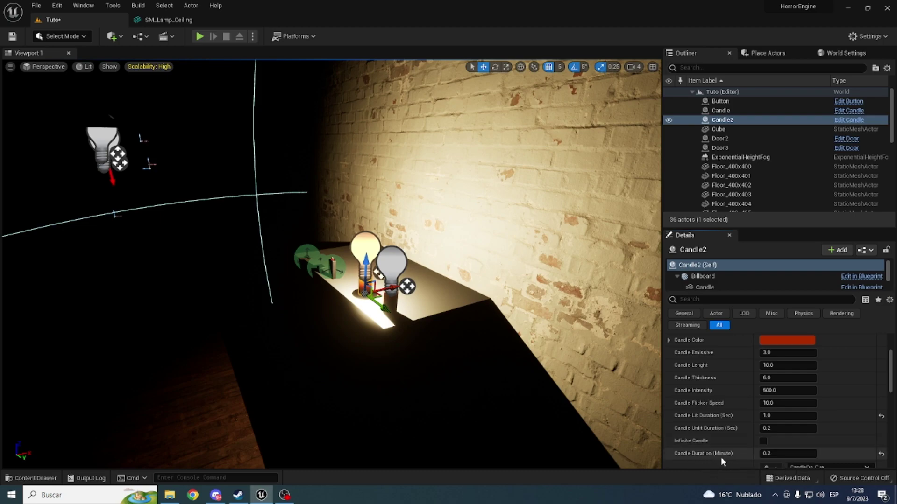
left_click(771, 454)
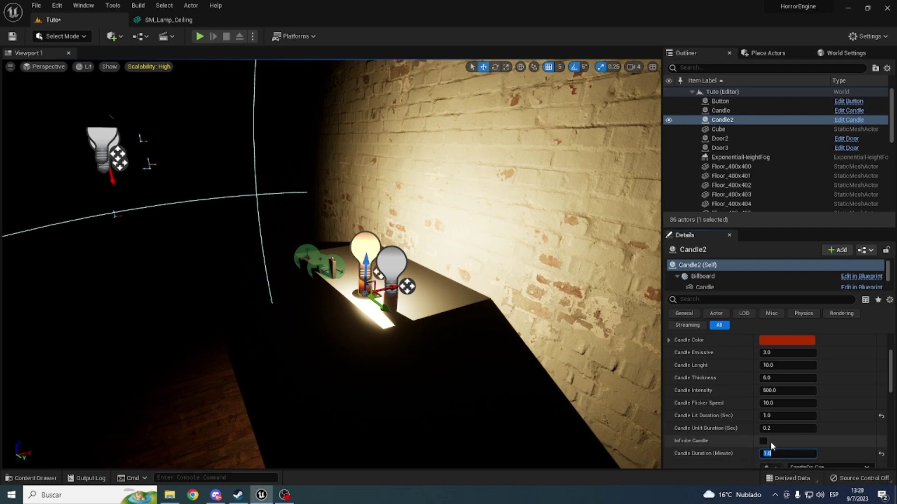
- Playtest by walking to the candle table and picking up the Lighter Fluid and Lighter
left_click(200, 36)
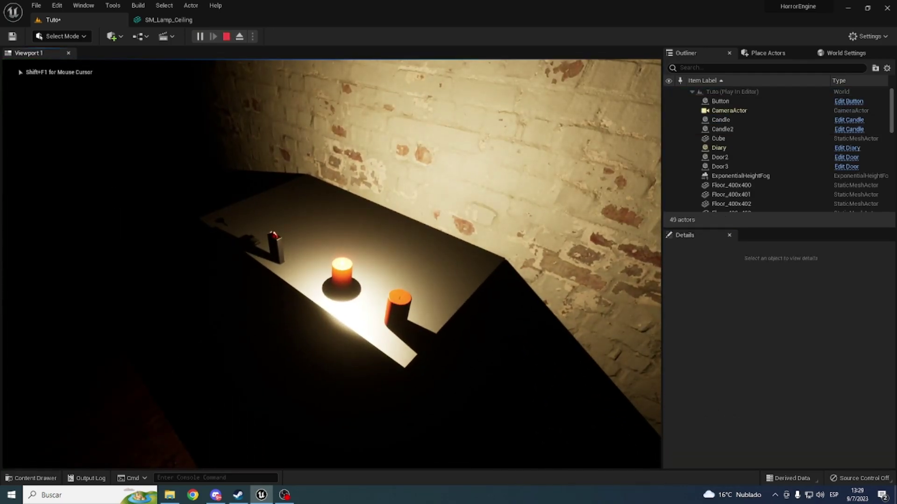
key("w")
key("e")
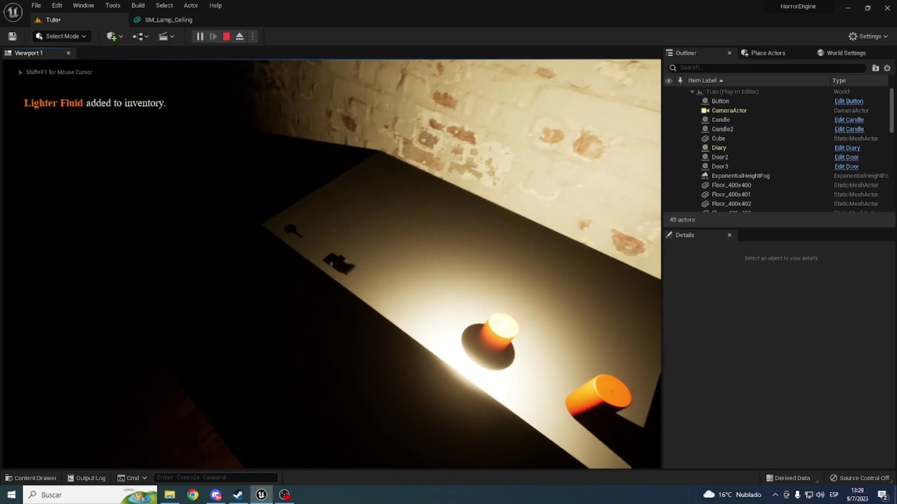
key("e")
key("w")
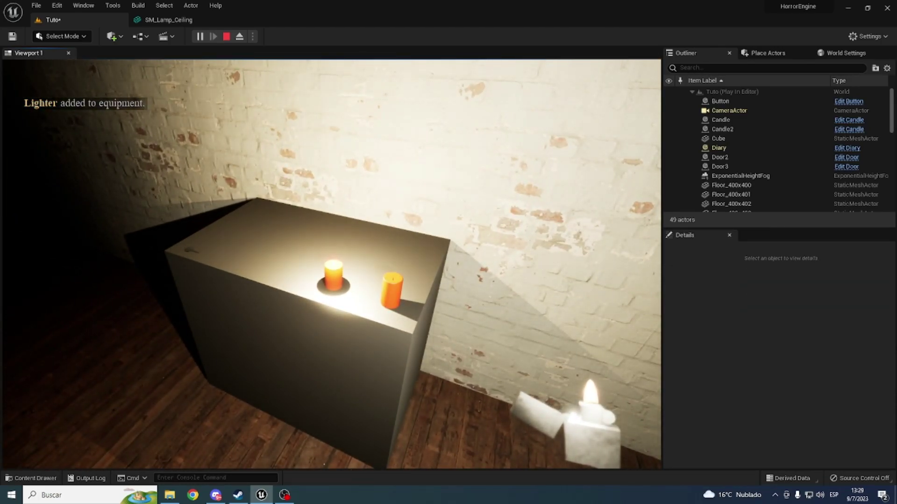
key("s")
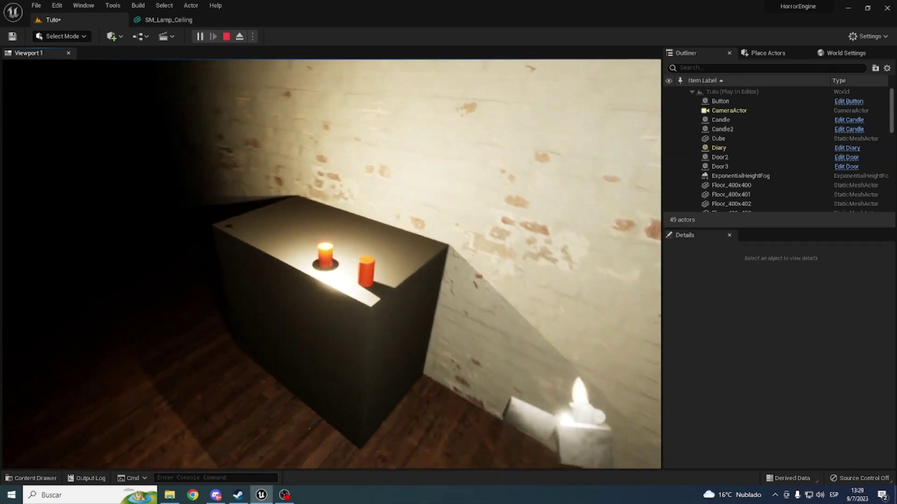
key("w")
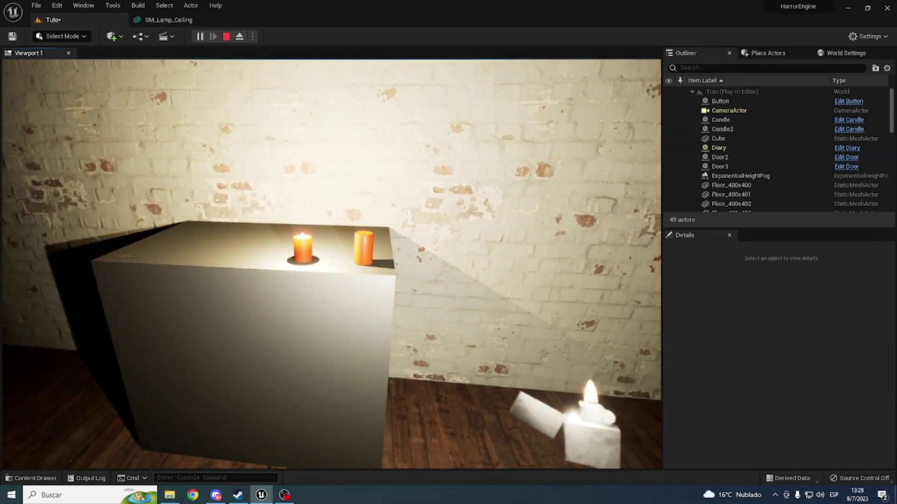
key("w")
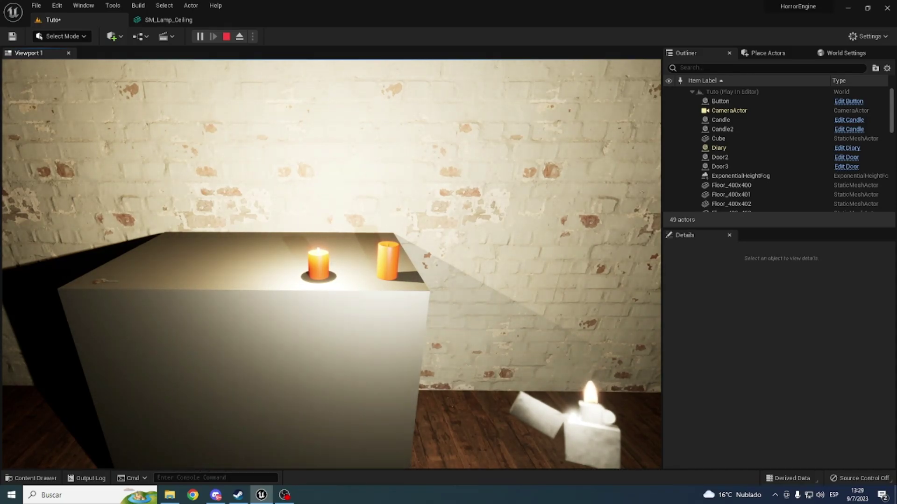
key("Escape")
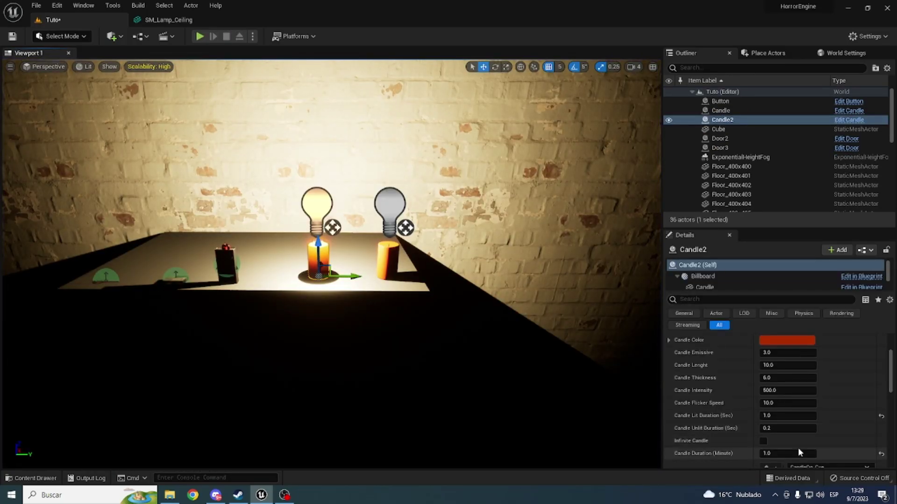
- Change Candle2's Candle Duration (Minute) to 0.5 and launch a playtest
left_click(798, 452)
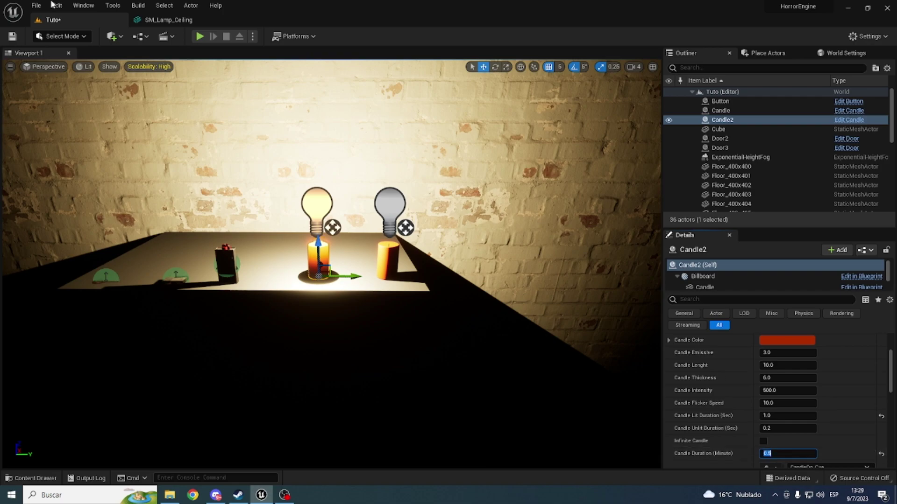
left_click(209, 36)
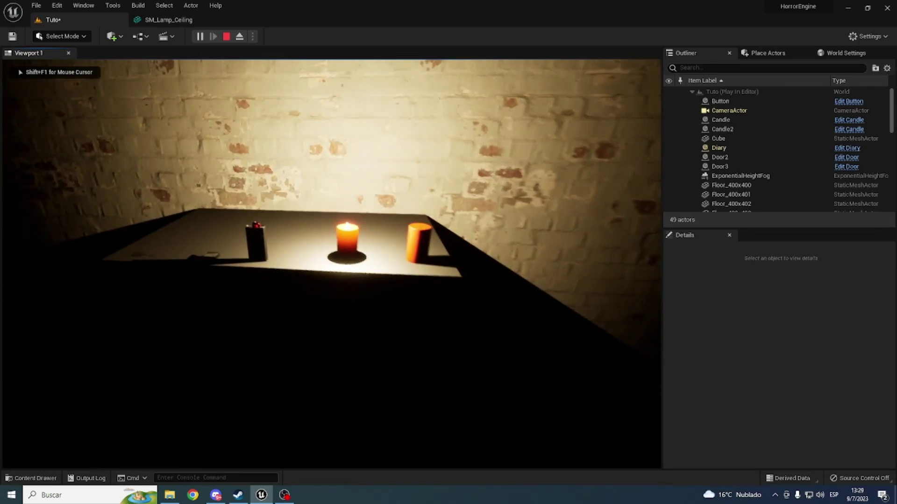
- In play, grab the lighter fluid, ready the lighter, and relight the burning-down candle
key("e")
key("e")
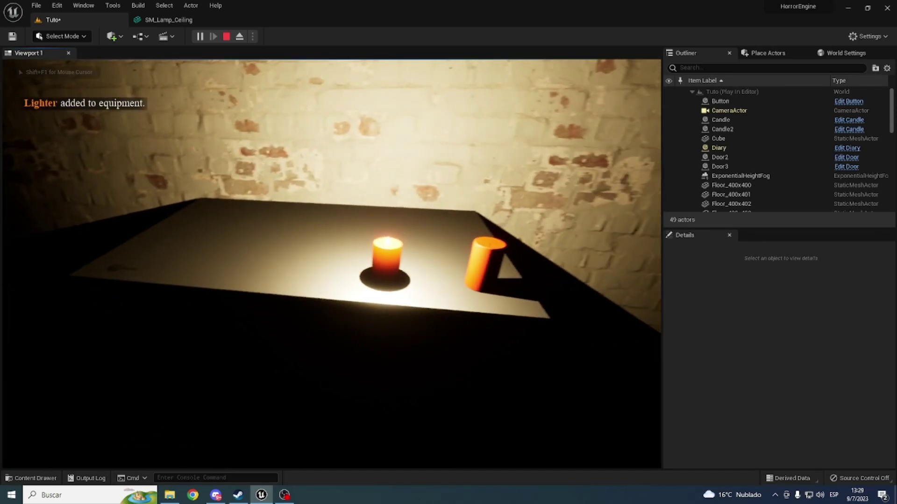
key("f")
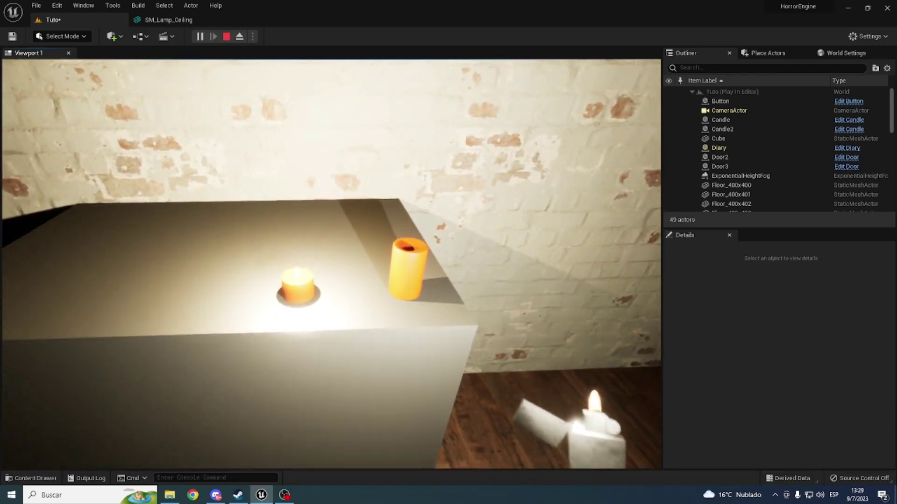
key("f")
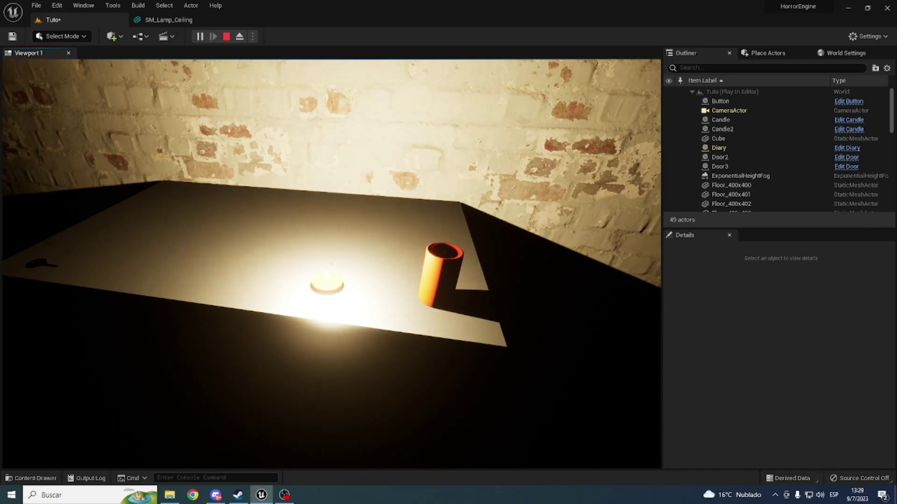
key("e")
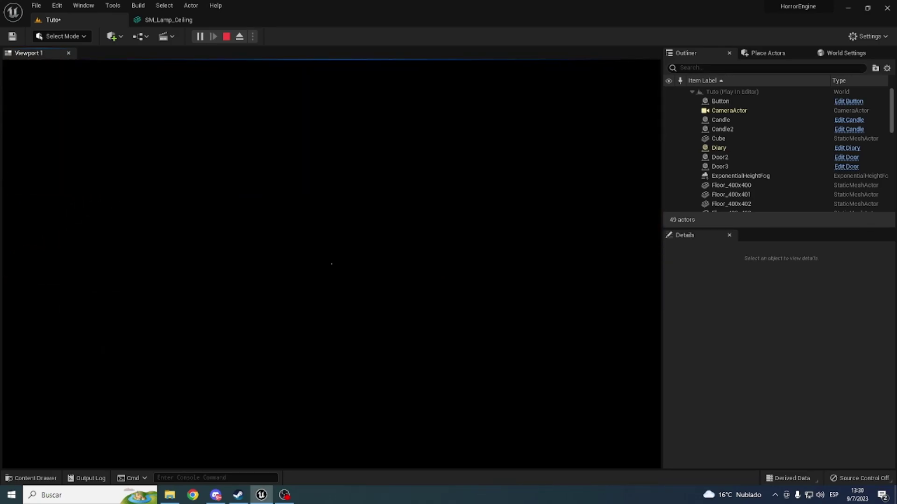
key("w")
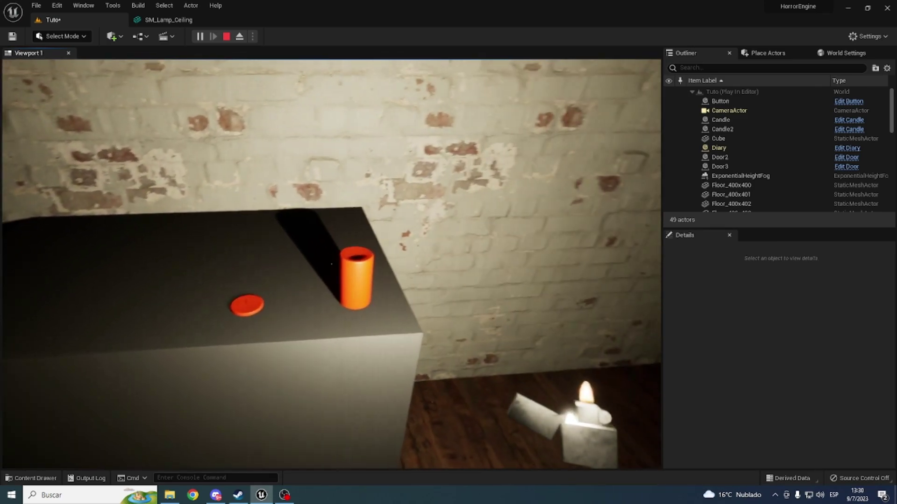
key("e")
key("s")
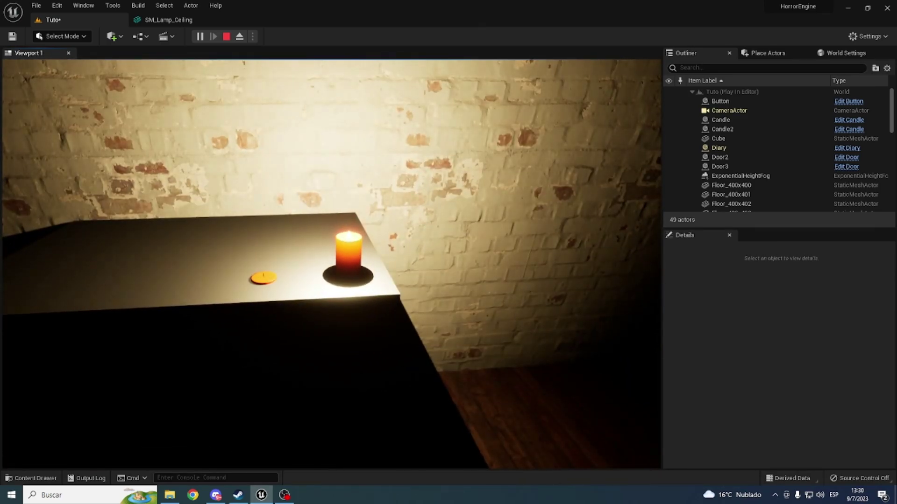
key("Escape")
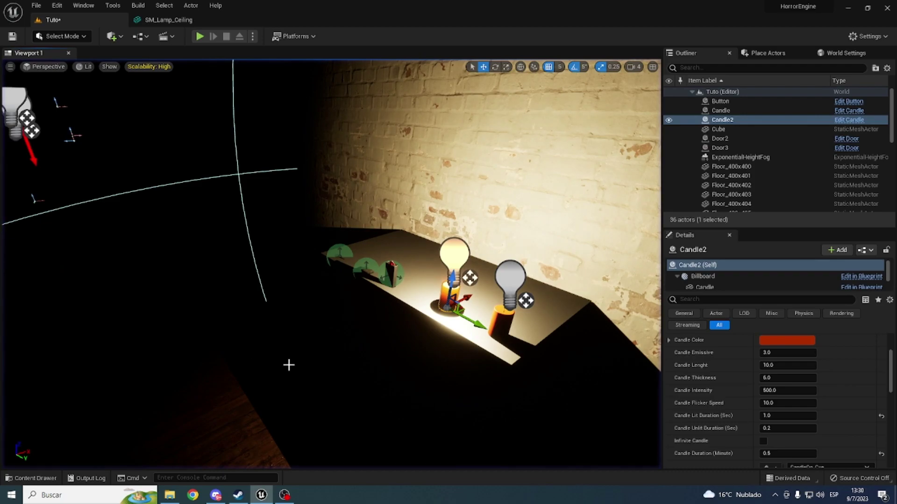
- Switch the viewport to Unlit and drag the Torch from the Inventory assets into the level
left_click(87, 69)
left_click(100, 106)
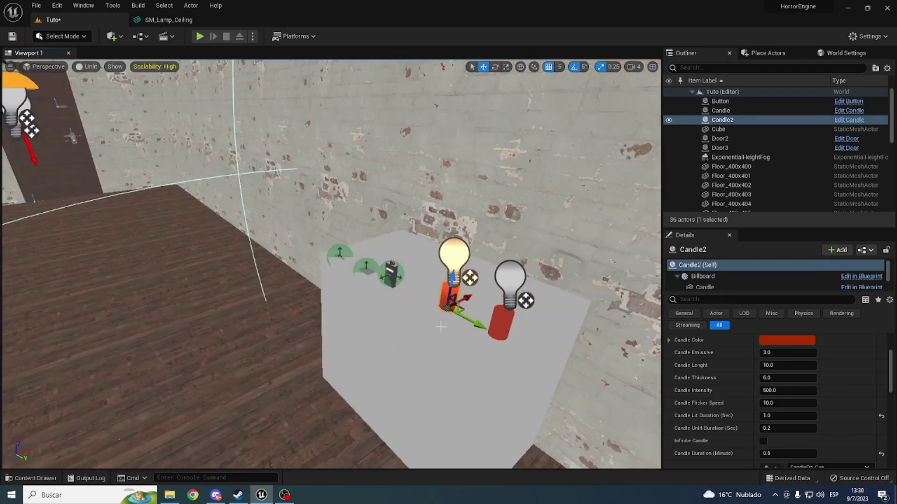
key("ctrl+space")
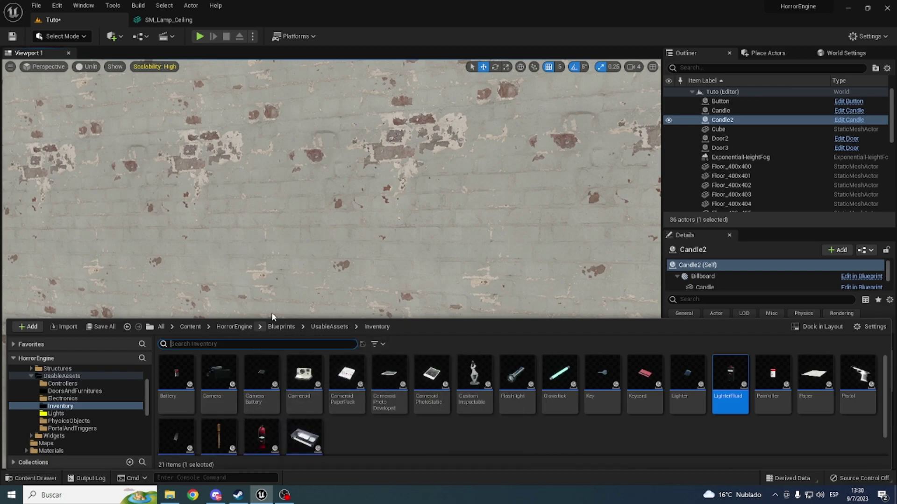
right_click_drag(280, 233, 307, 382)
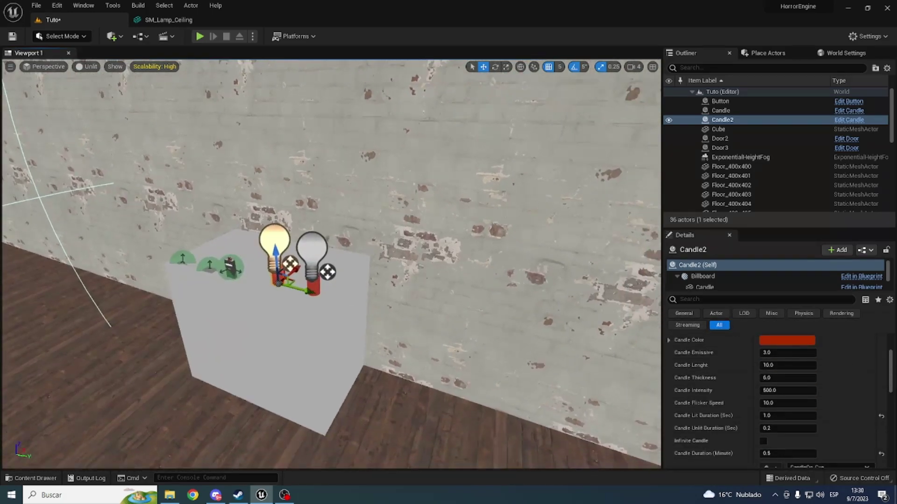
key("ctrl+space")
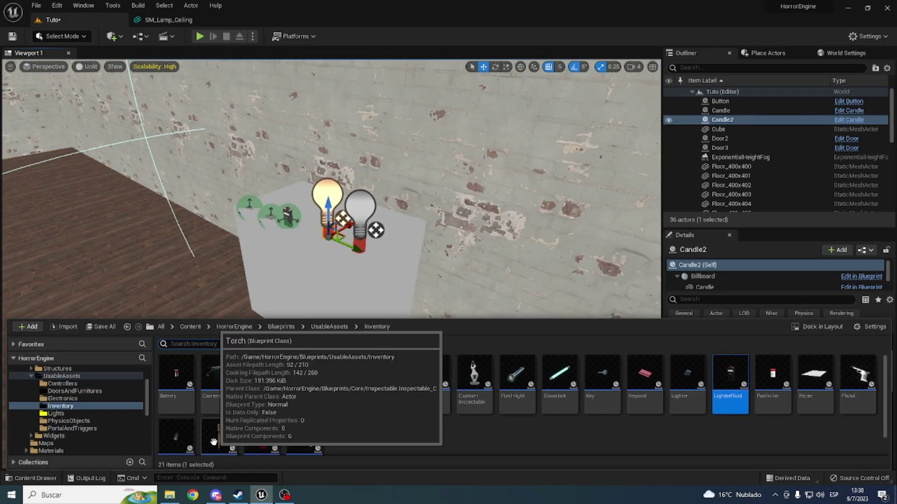
left_click_drag(214, 444, 433, 381)
- Go from Inventory up to UsableAssets and open the Lights folder
key("ctrl+space")
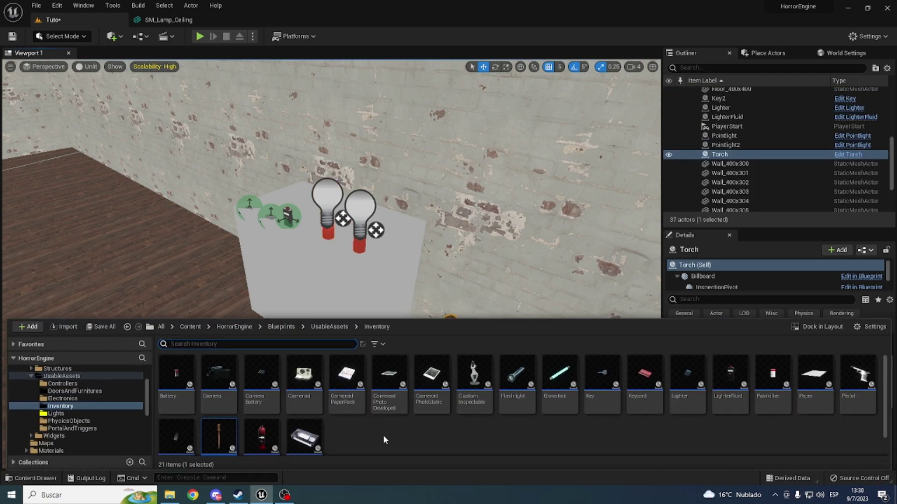
key("alt+Left")
double_click(322, 380)
- Place a WallTorch on the wall and move it lower into position
left_click_drag(296, 379, 554, 123)
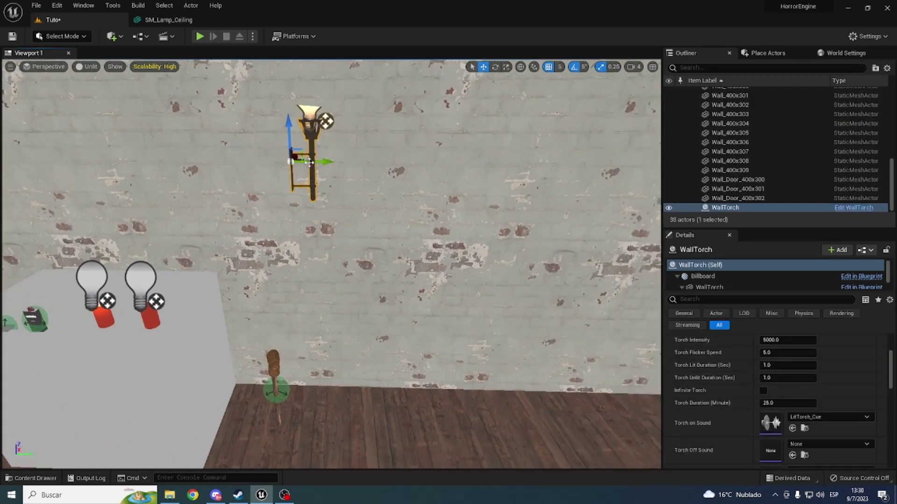
left_click_drag(320, 166, 439, 164)
key("e")
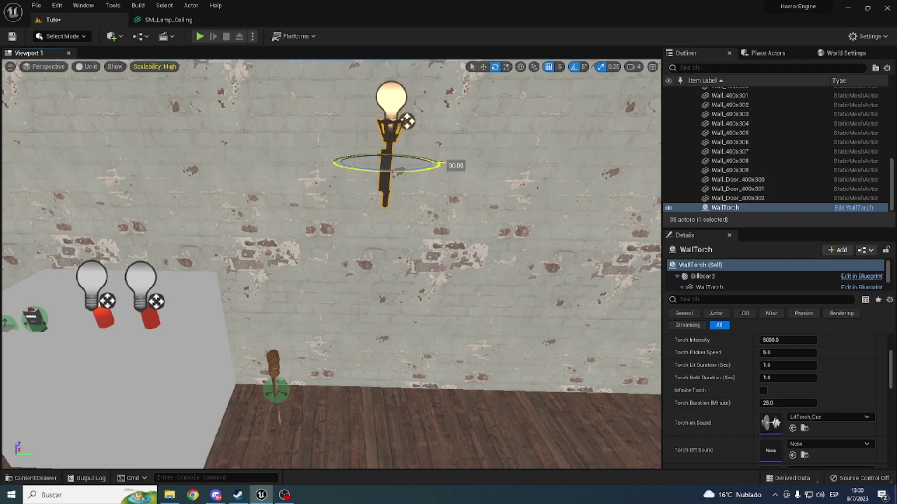
key("w")
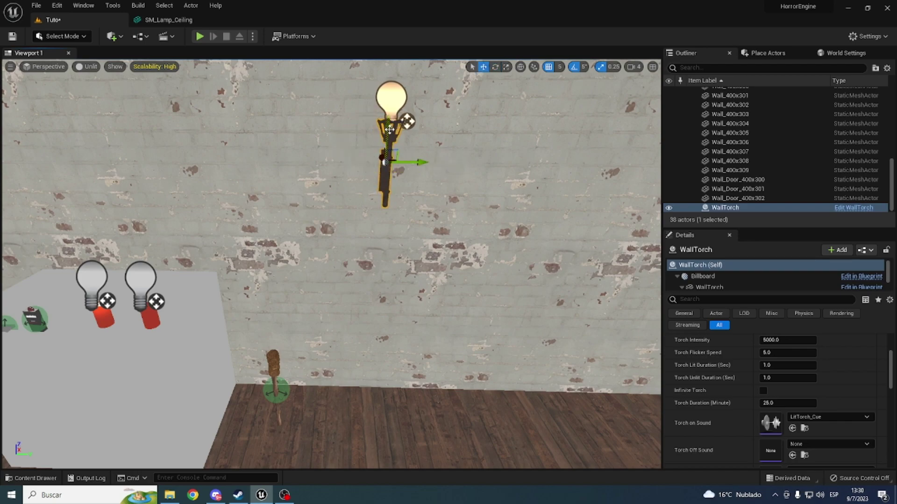
left_click_drag(389, 130, 398, 199)
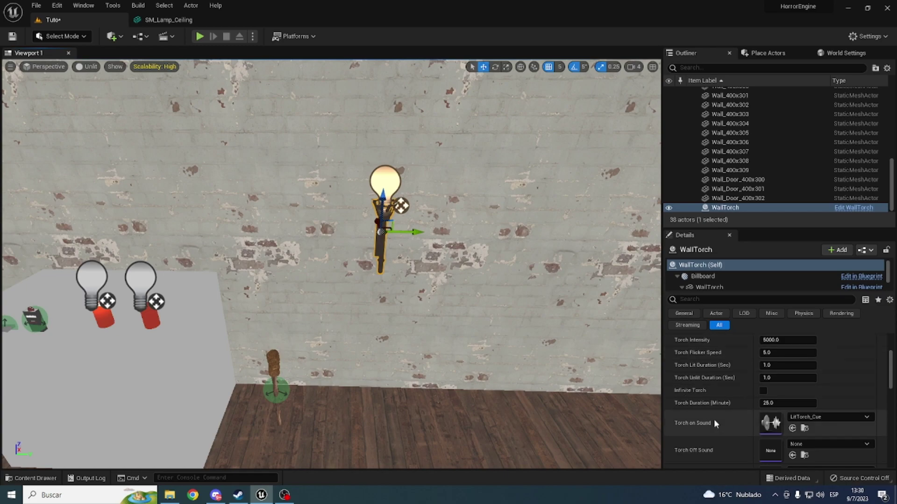
scroll(714, 419, "up", 3)
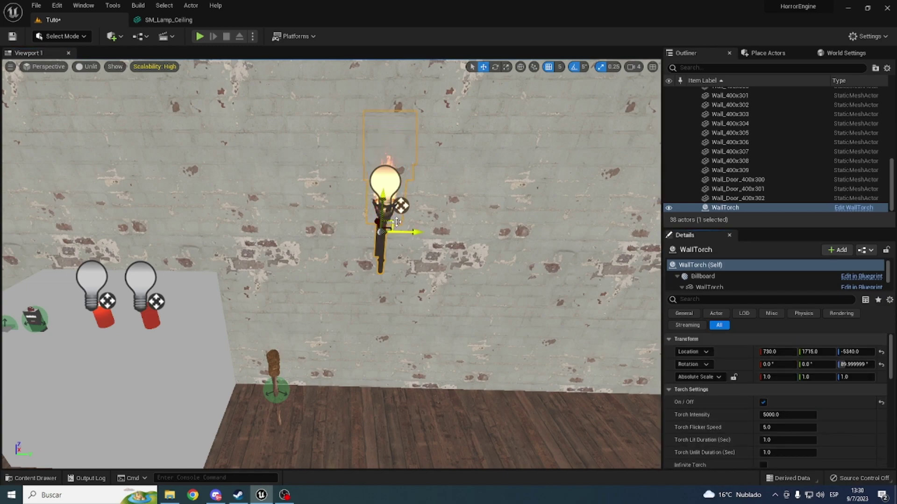
- Alt-drag a switched-off copy, WallTorch2, to its right, then start a playtest
left_click_drag(415, 232, 562, 232, "alt")
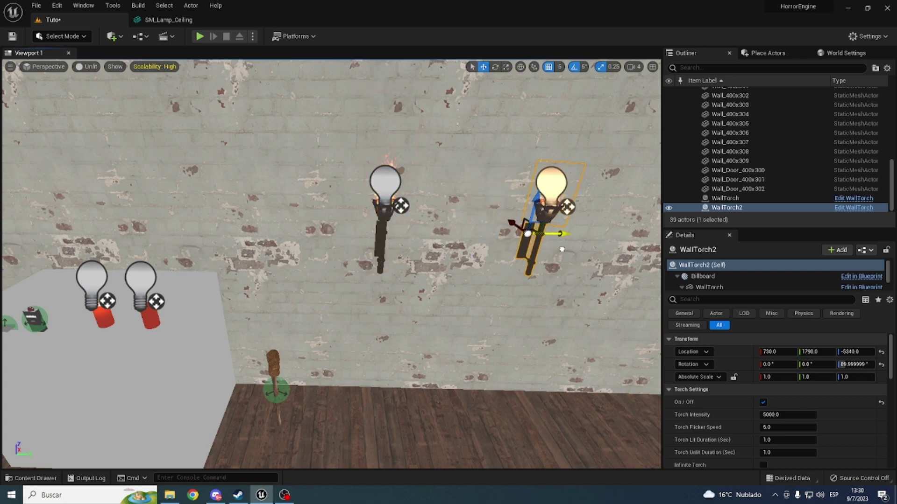
left_click(763, 402)
right_click_drag(530, 291, 524, 252)
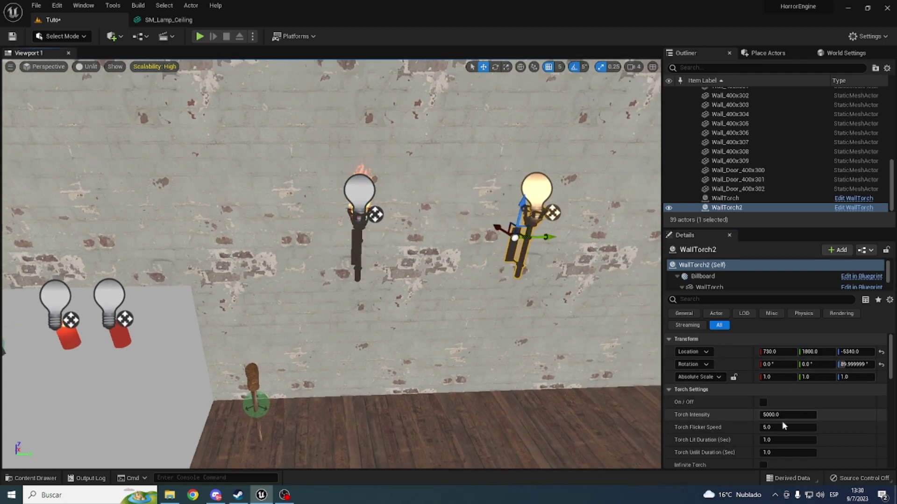
scroll(783, 423, "down", 3)
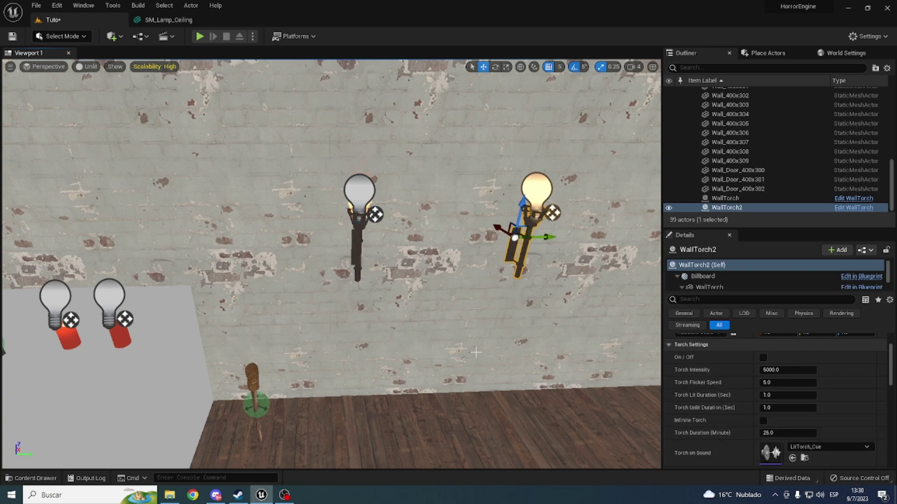
right_click_drag(476, 353, 439, 374)
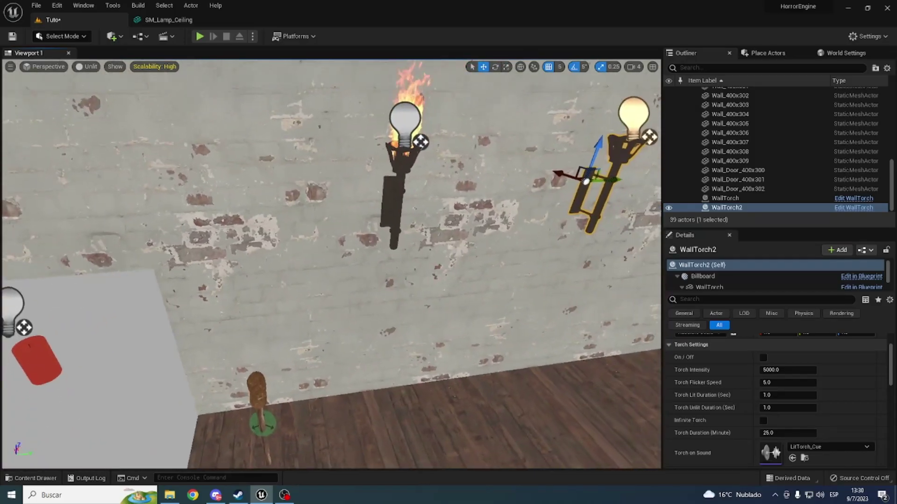
left_click(200, 36)
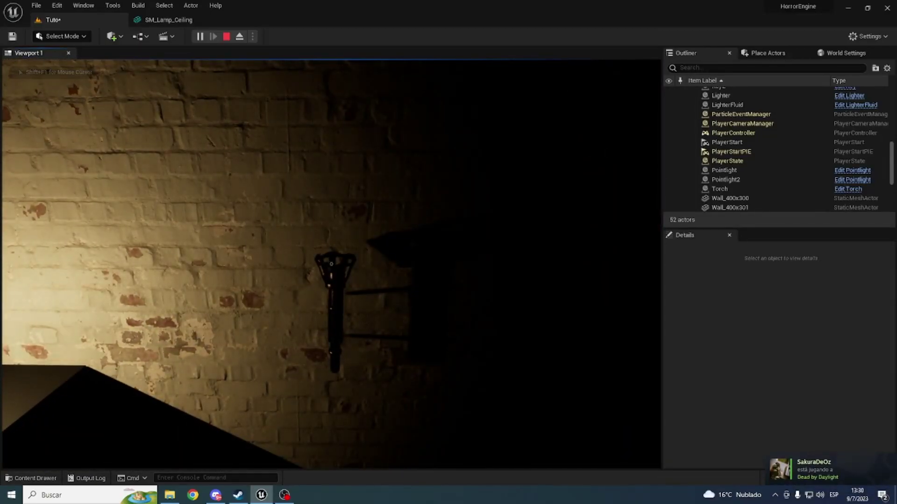
- In a first playtest, pick up the torch, lighter fluid and lighter, then end the session
key("e")
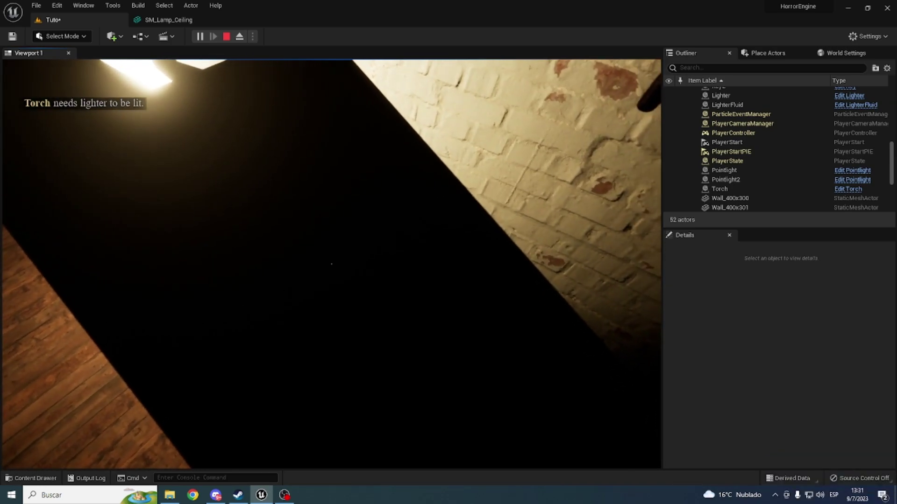
key("e")
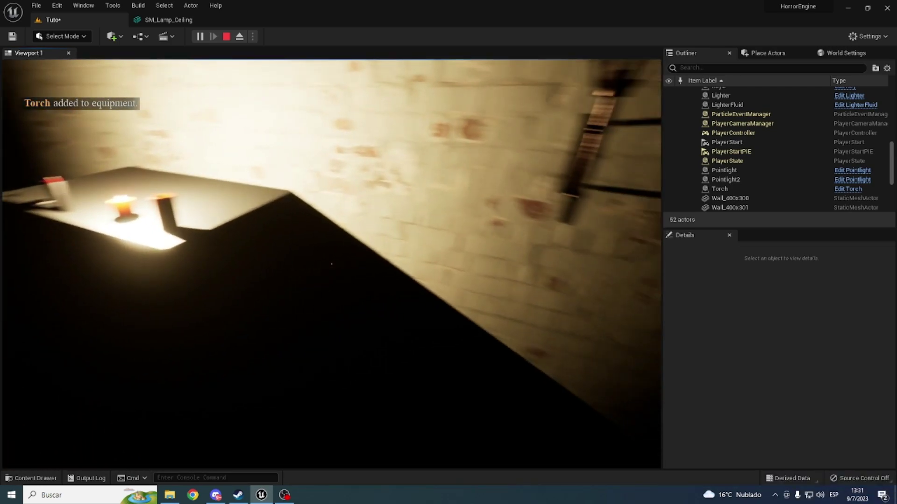
key("Tab")
key("Tab")
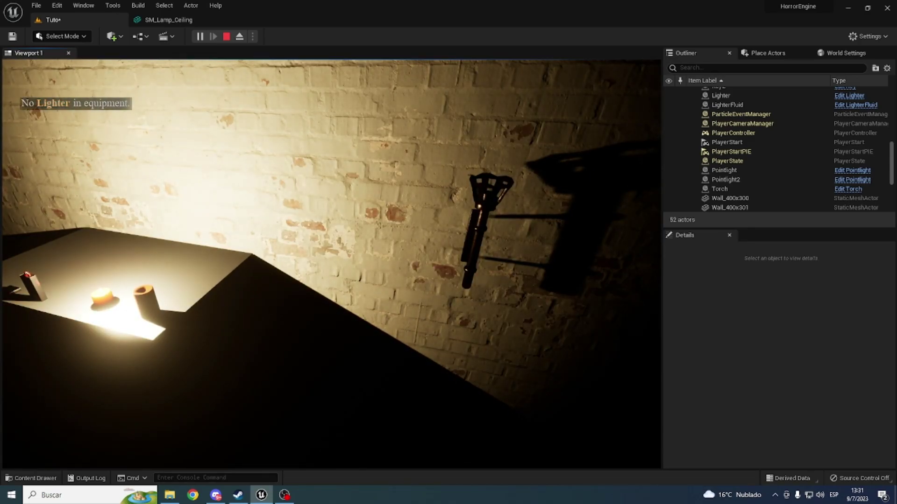
key("e")
key("e")
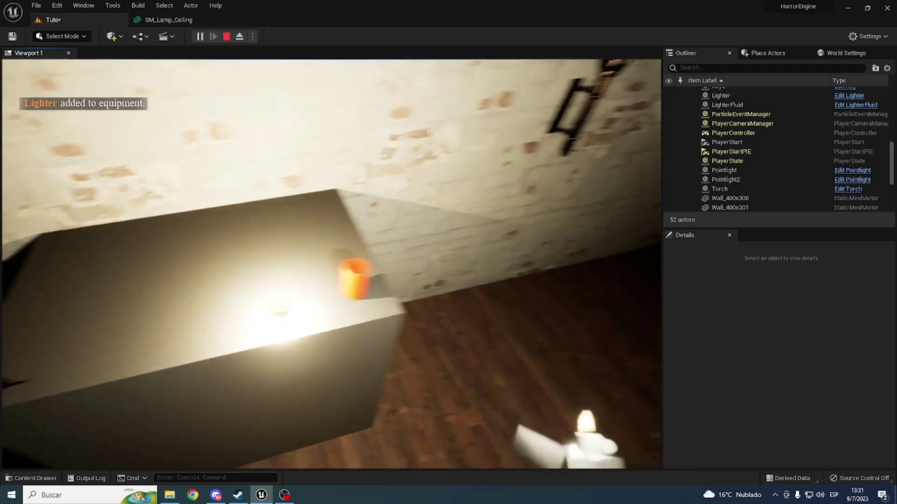
key("s")
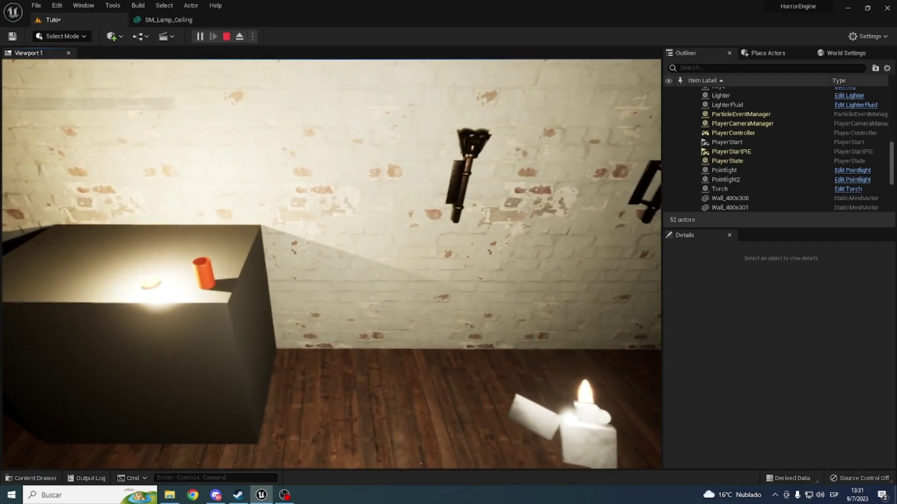
key("Escape")
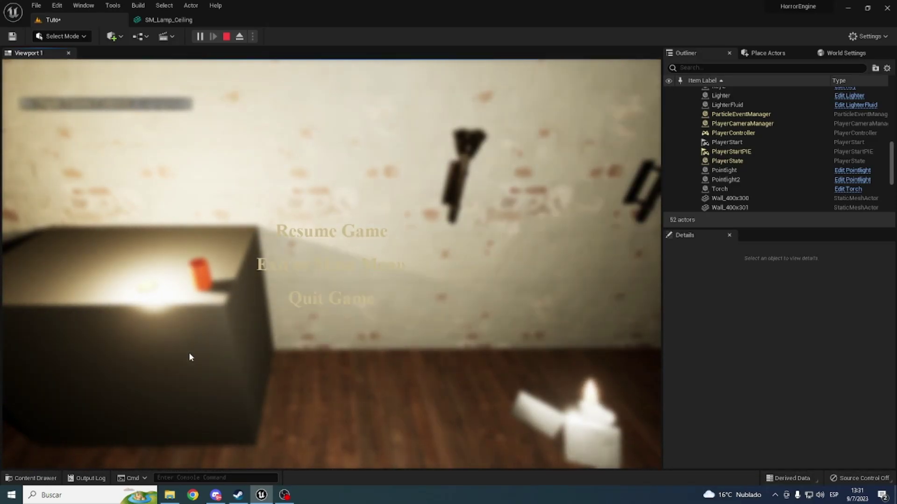
left_click(322, 304)
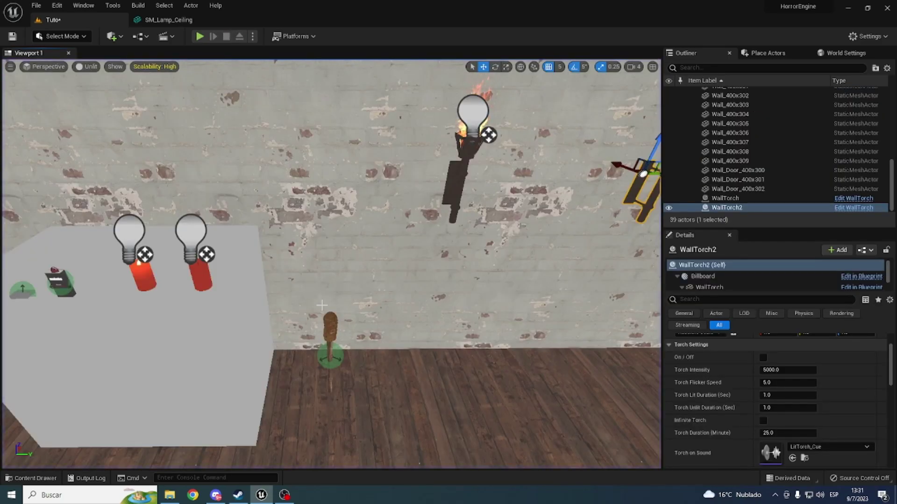
- Replay, collect the torch, lighter and lighter fluid, and light the wall torch with the burning torch
left_click(199, 36)
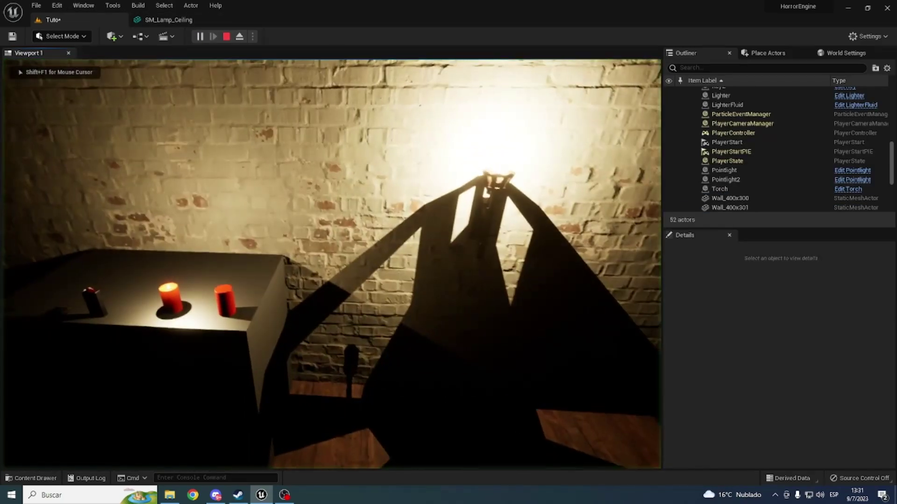
key("e")
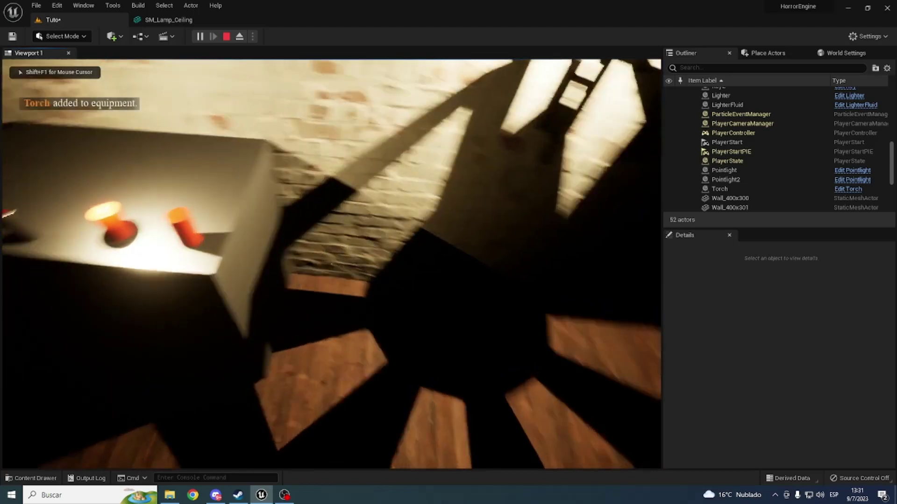
key("e")
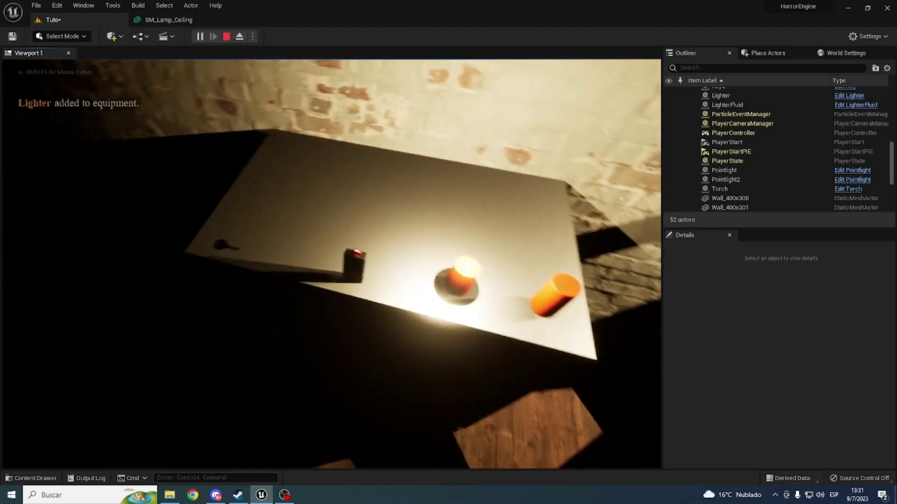
key("e")
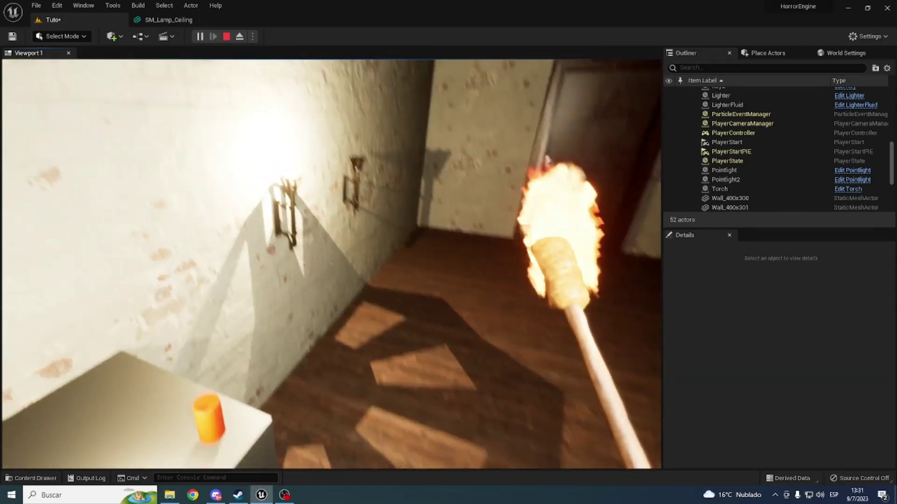
key("w")
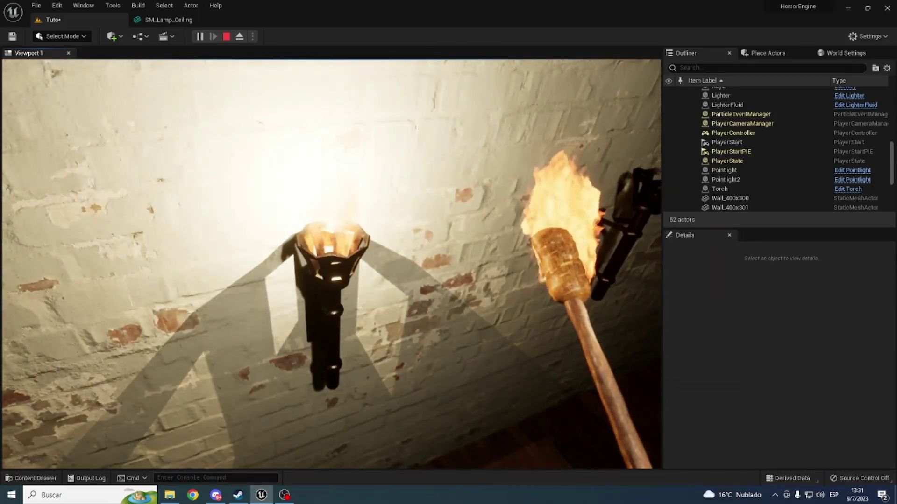
key("w")
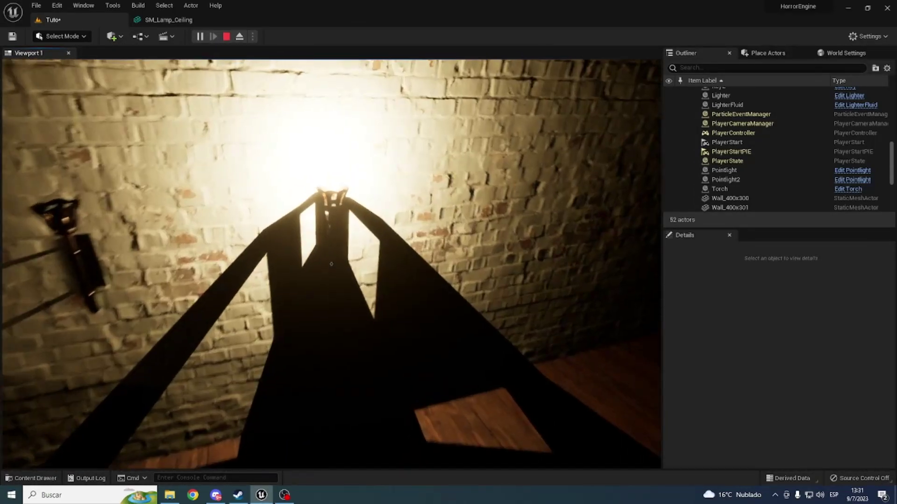
mouse_move(331, 264)
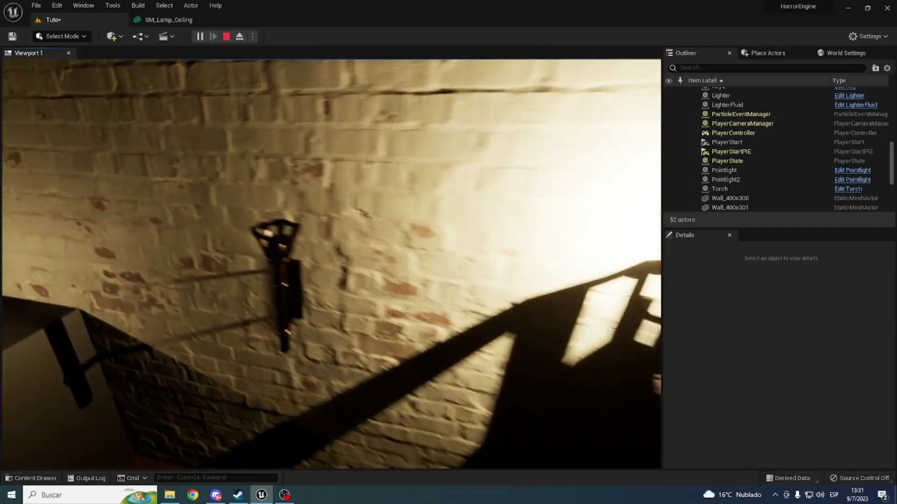
key("w")
key("f")
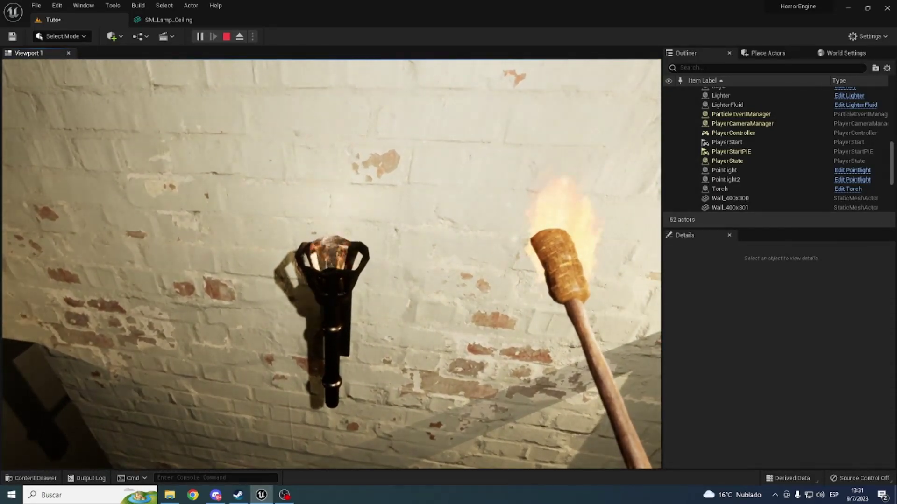
key("Escape")
- Run a quick playtest, trying the torch and picking up the lighter from the table
key("f")
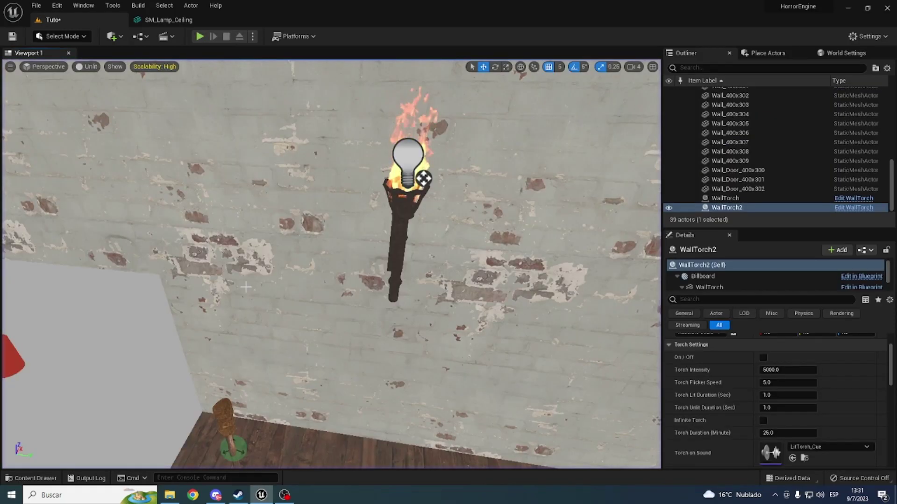
left_click(199, 37)
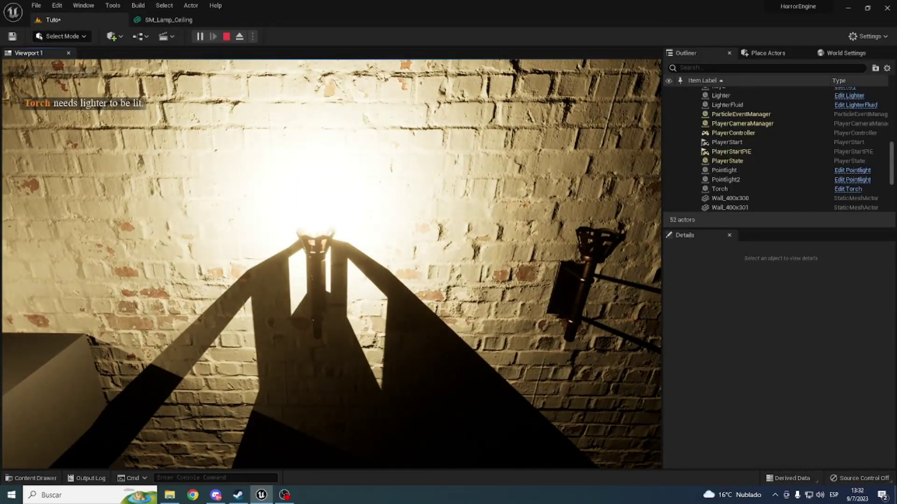
key("f")
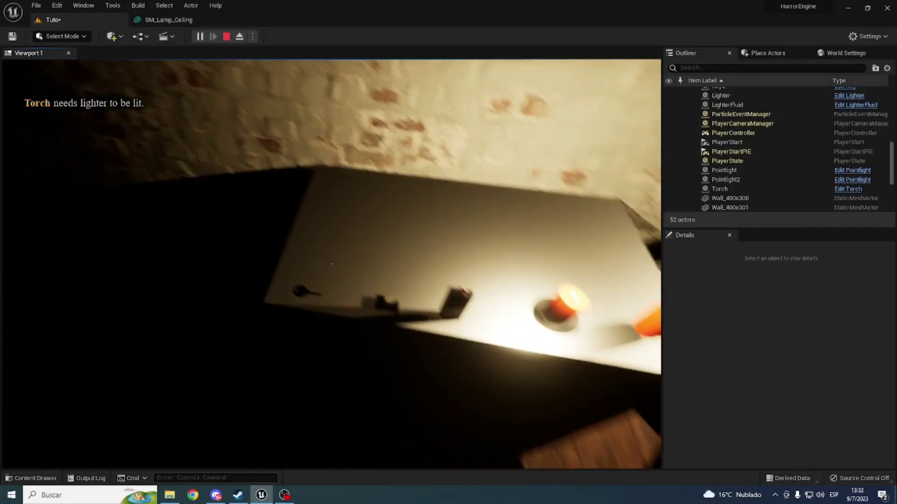
key("f")
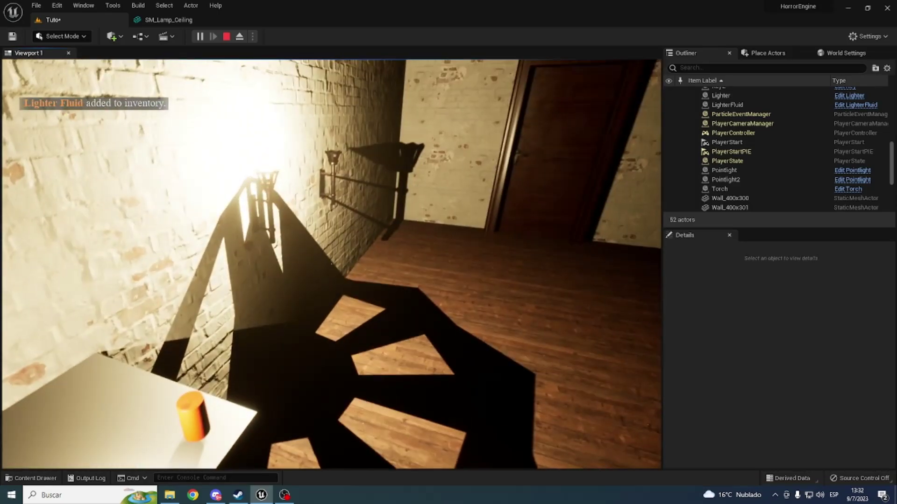
key("Escape")
- Select the floor Torch and look through its Rendering, Replication and Collision settings
left_click_drag(252, 308, 206, 250)
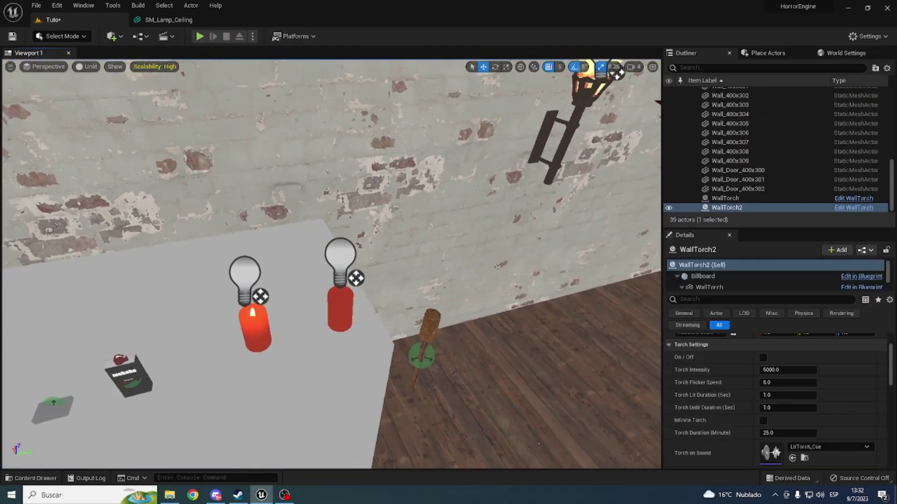
left_click(331, 289)
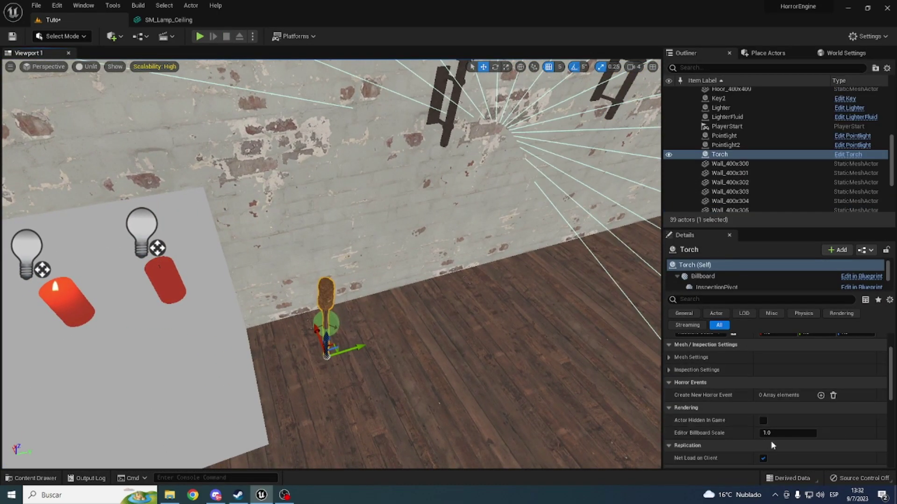
scroll(744, 433, "up", 2)
scroll(741, 432, "down", 2)
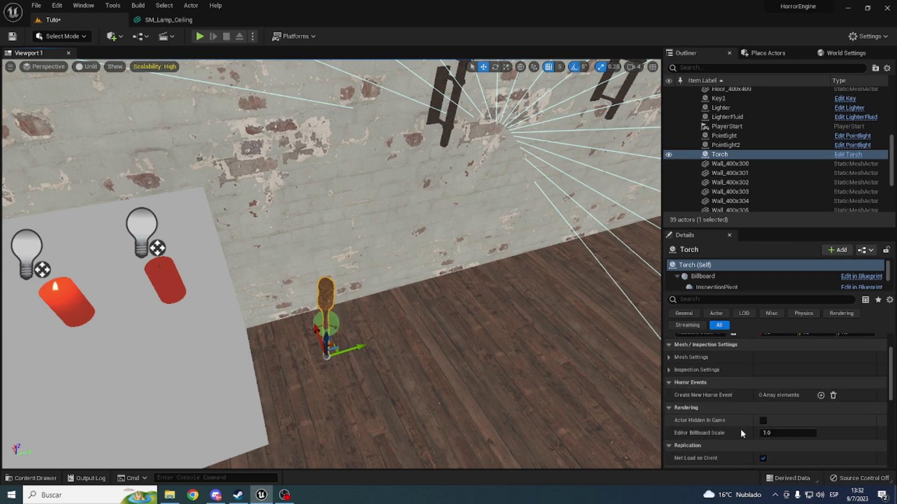
scroll(741, 432, "down", 3)
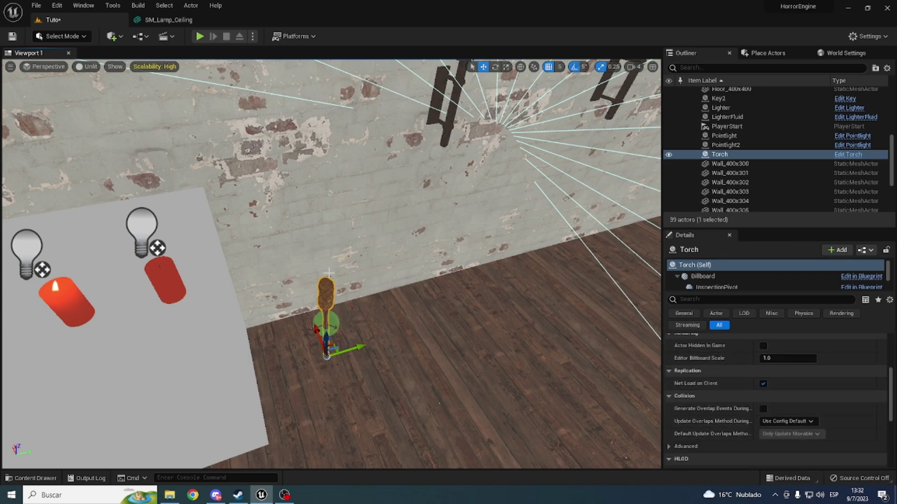
right_click_drag(355, 261, 355, 261)
- Playtest: take the lighter and lighter fluid, raise the torch, and light the wall sconce
left_click(199, 36)
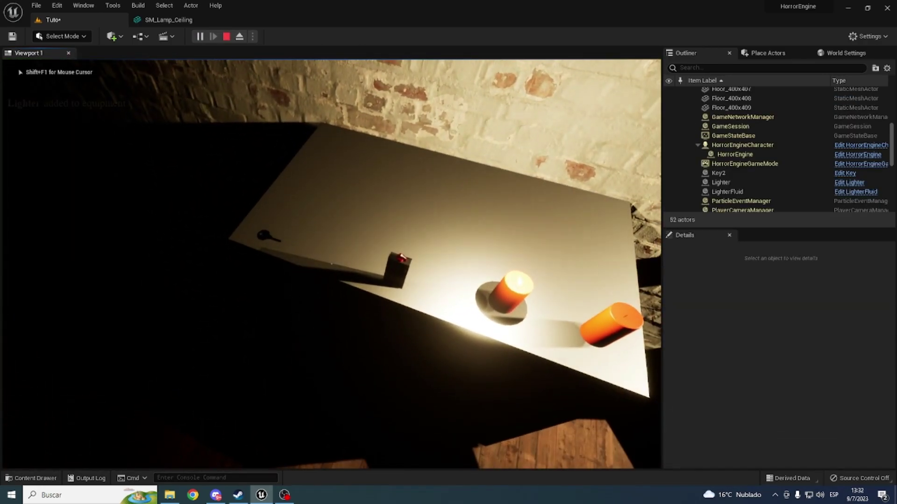
key("e")
key("e")
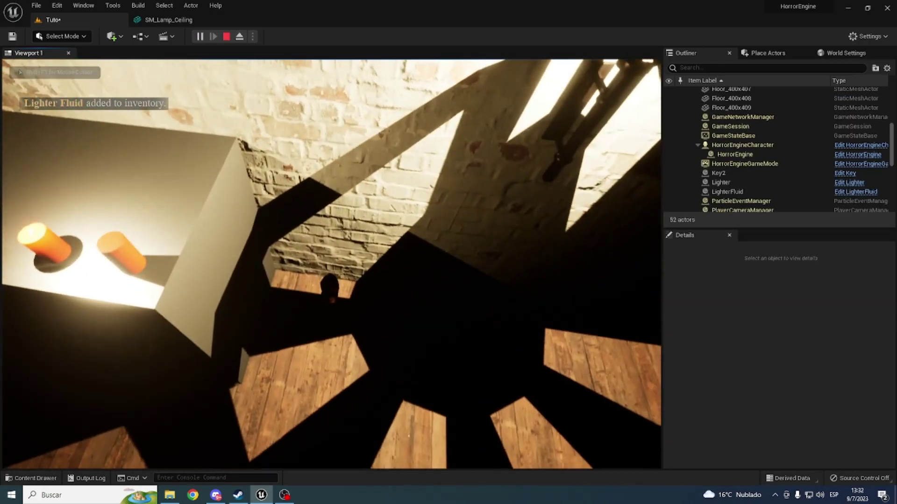
key("e")
key("1")
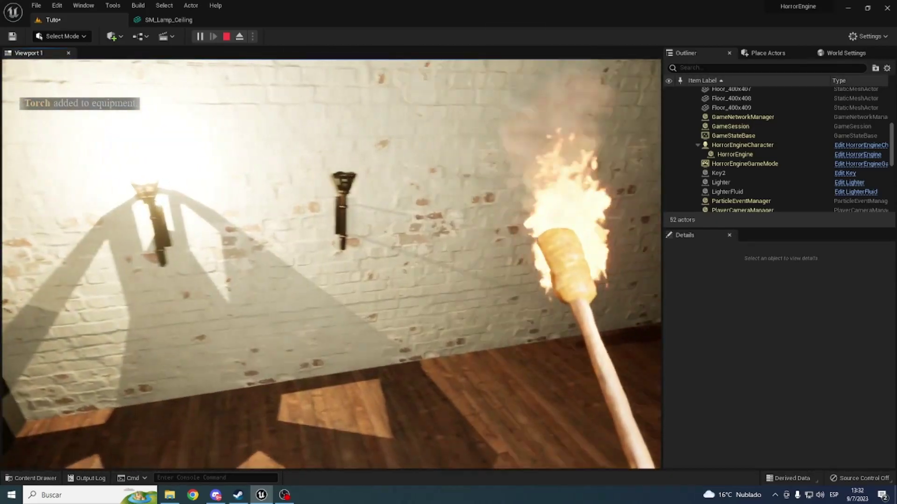
key("w")
key("e")
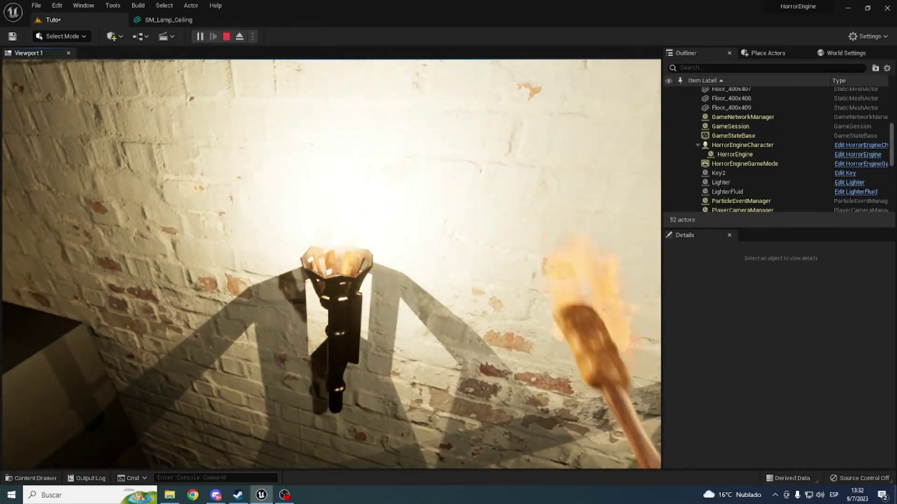
key("1")
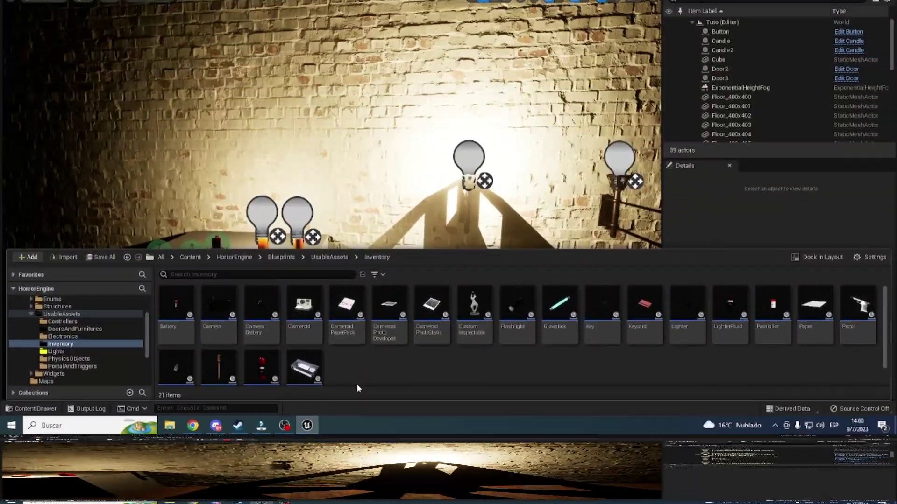
- Open UsableAssets > Inventory, then turn the view and select the table Cube
key("alt+Left")
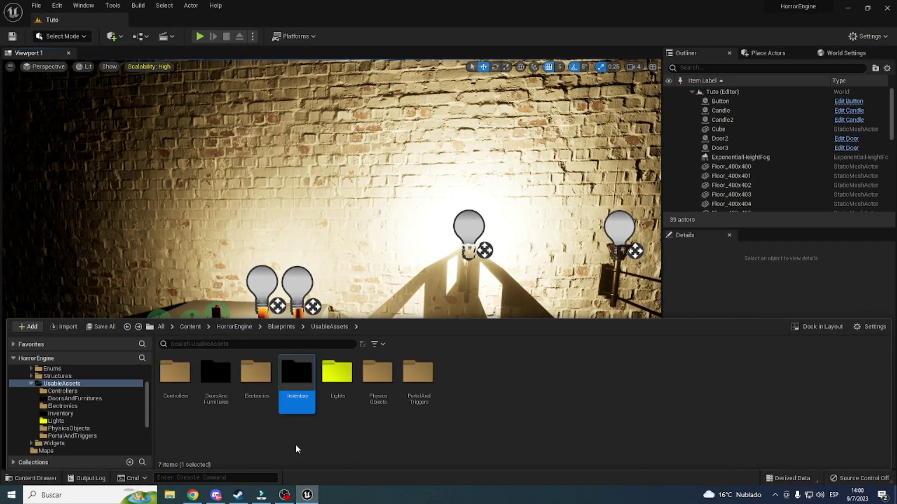
double_click(300, 395)
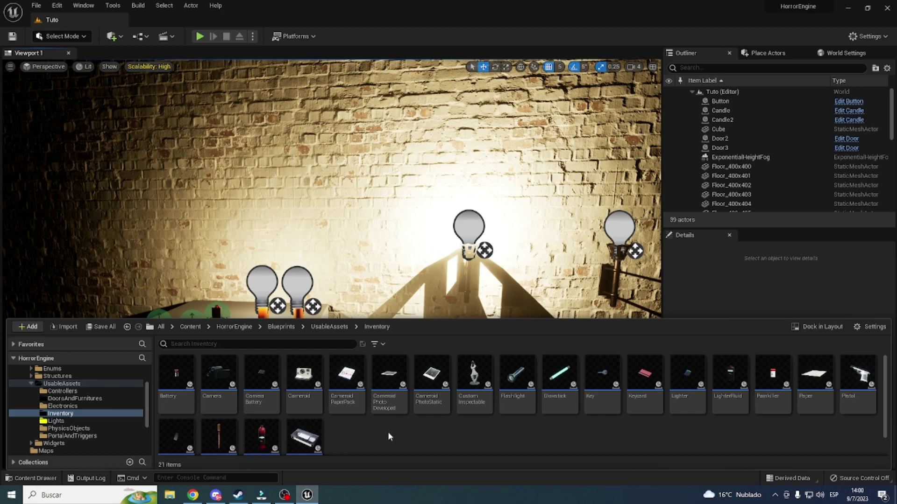
mouse_move(374, 234)
right_mouse_down()
mouse_move(327, 224)
mouse_move(309, 261)
mouse_move(290, 234)
right_mouse_up()
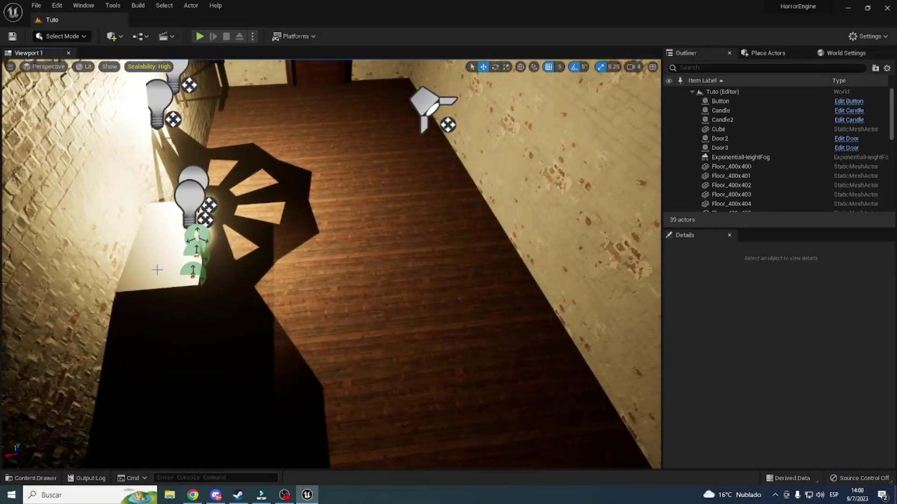
left_click(190, 240)
- Alt-drag a duplicate of the table alongside the first one
key("f")
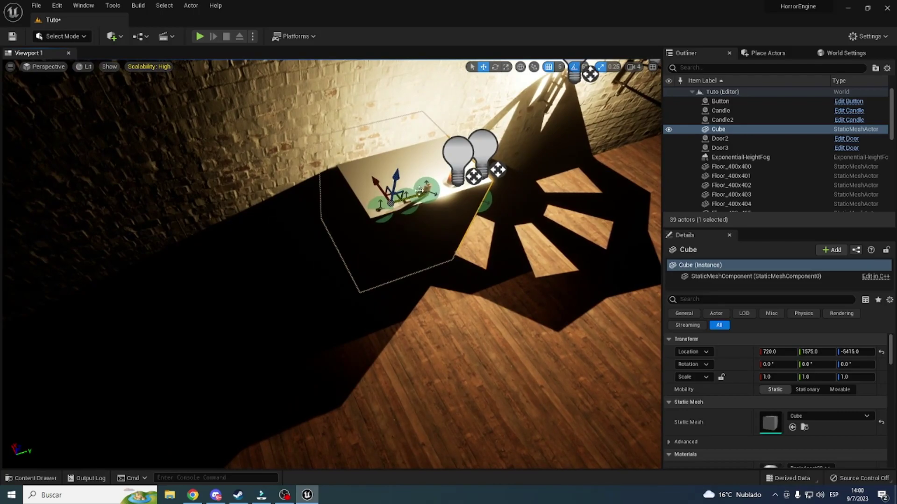
left_click_drag(416, 191, 294, 224, "alt")
key("f")
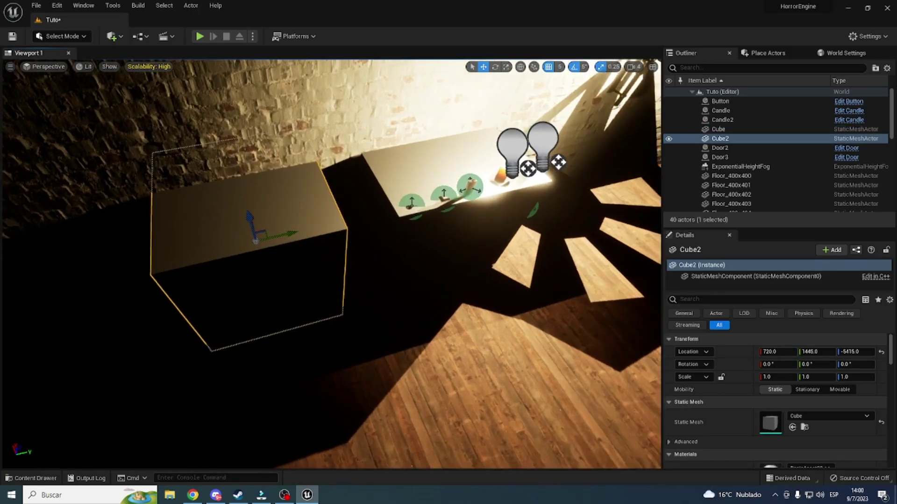
mouse_move(332, 261)
left_mouse_down("alt")
mouse_move(448, 298)
mouse_move(513, 299)
left_mouse_up("alt")
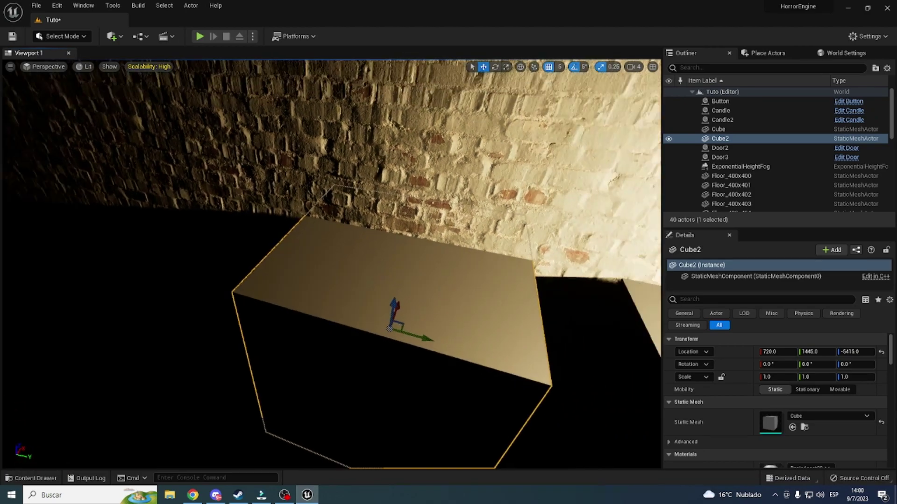
- Place the Camera and Camera Battery items from the Content Drawer on the new table
key("ctrl+space")
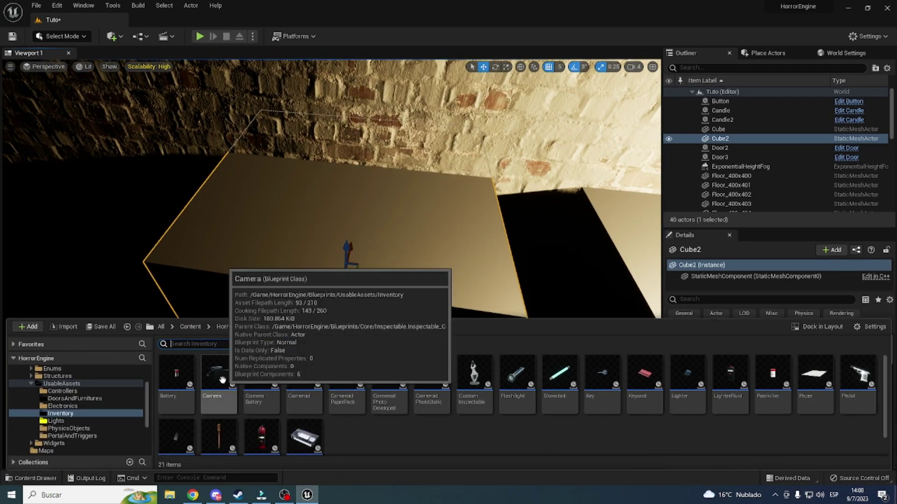
left_click_drag(218, 374, 207, 222)
key("ctrl+space")
left_click(255, 374)
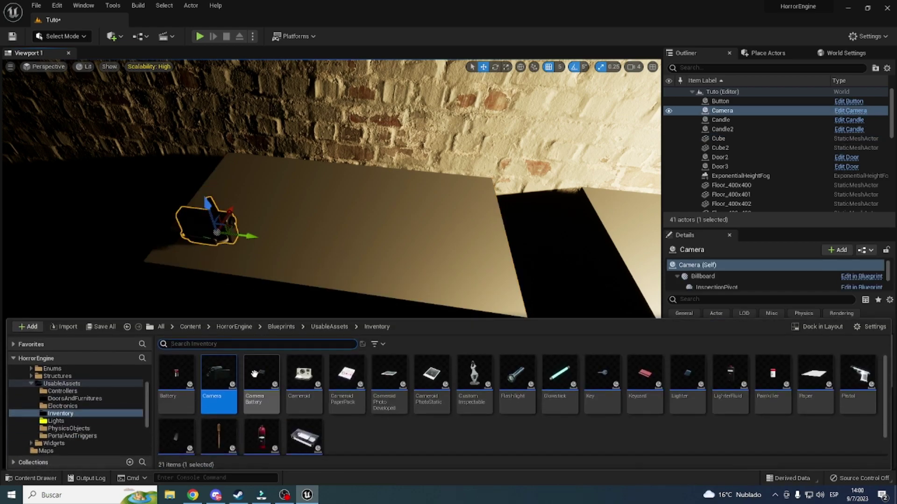
left_click_drag(257, 356, 245, 267)
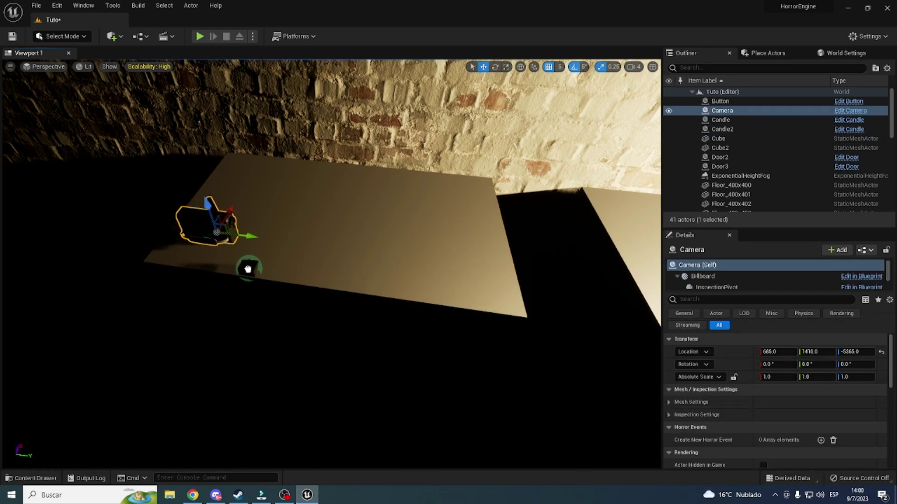
- Place the Battery and Flashlight items on the new table
key("ctrl+space")
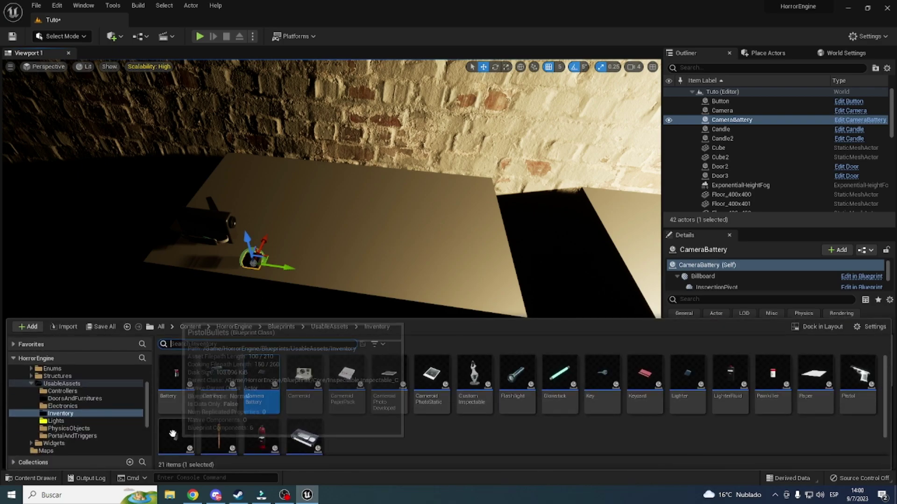
left_click_drag(259, 397, 478, 275)
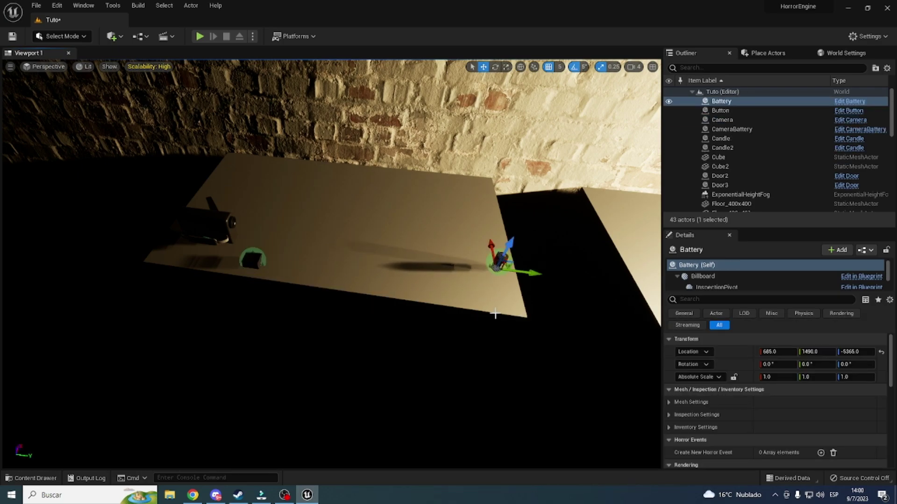
key("ctrl+space")
left_click_drag(517, 374, 444, 268)
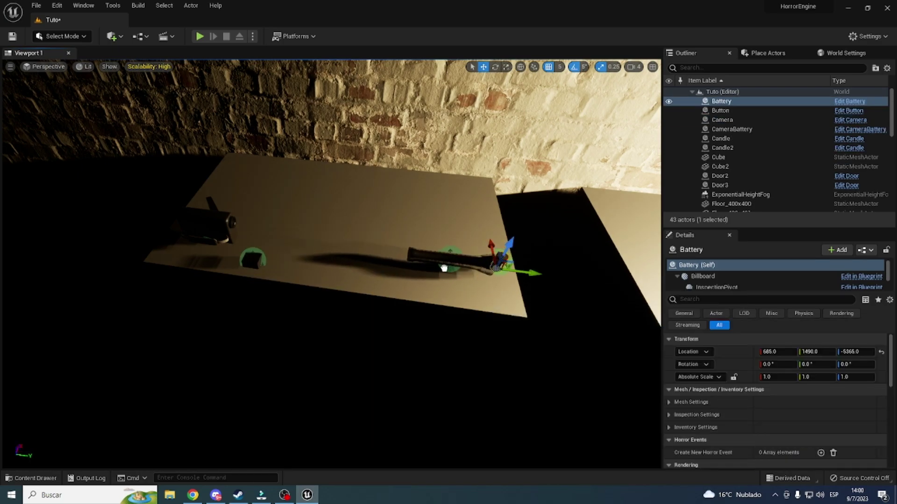
key("f")
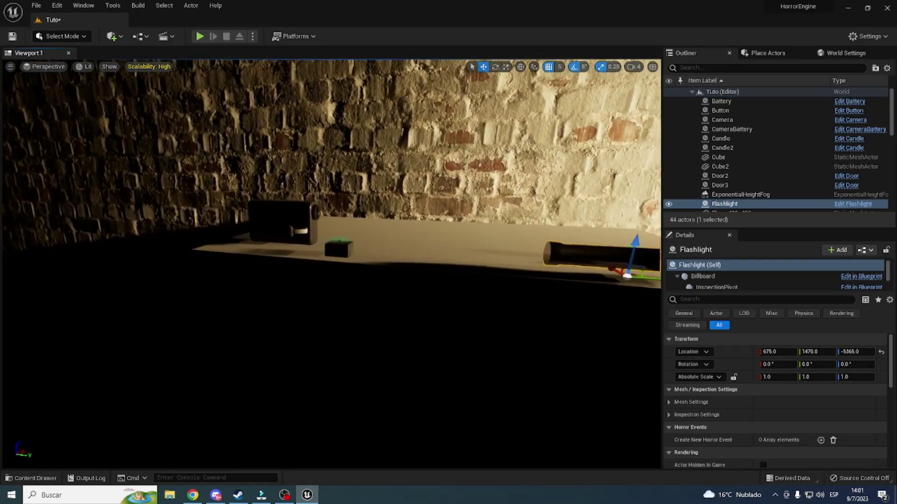
right_click_drag(396, 315, 395, 315)
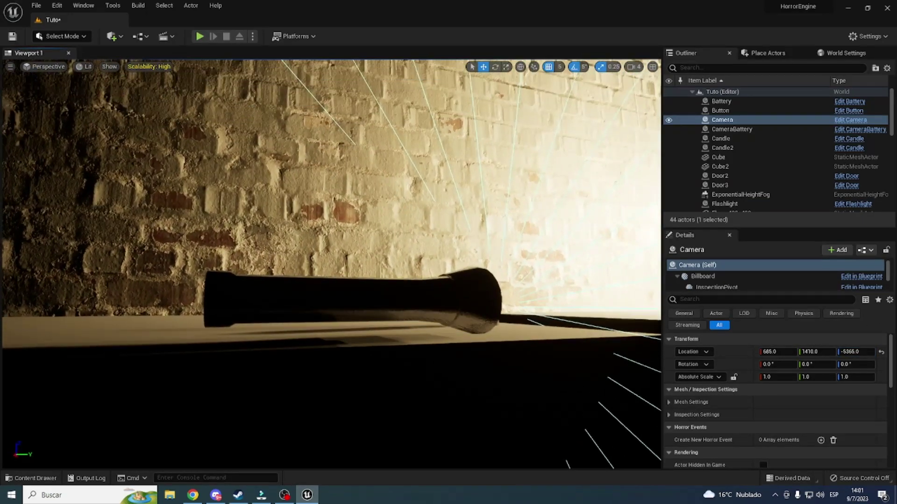
right_click_drag(464, 273, 465, 274)
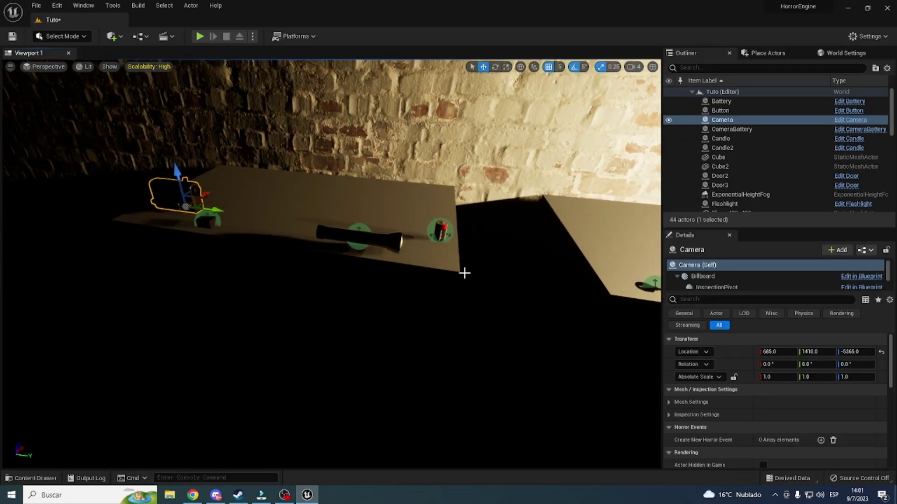
- Place the Glowstick on the new table at Location 715, 1410, -5365
key("ctrl+space")
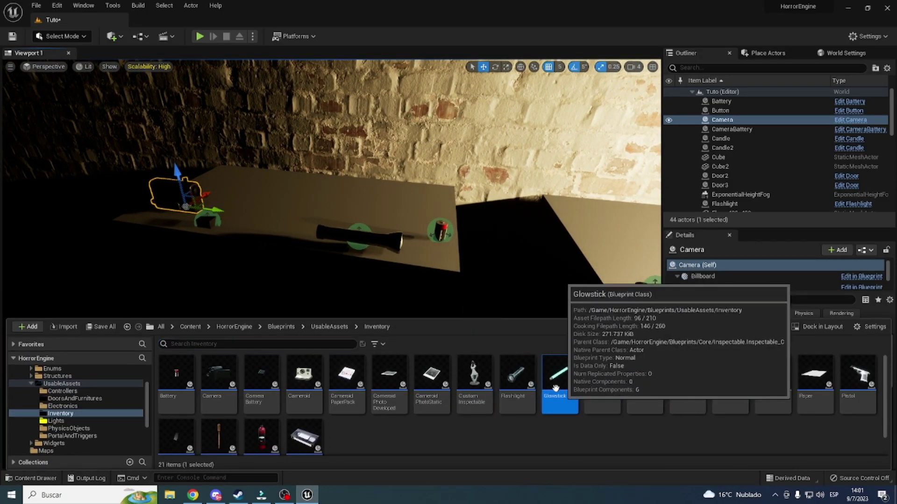
left_click_drag(559, 374, 274, 226)
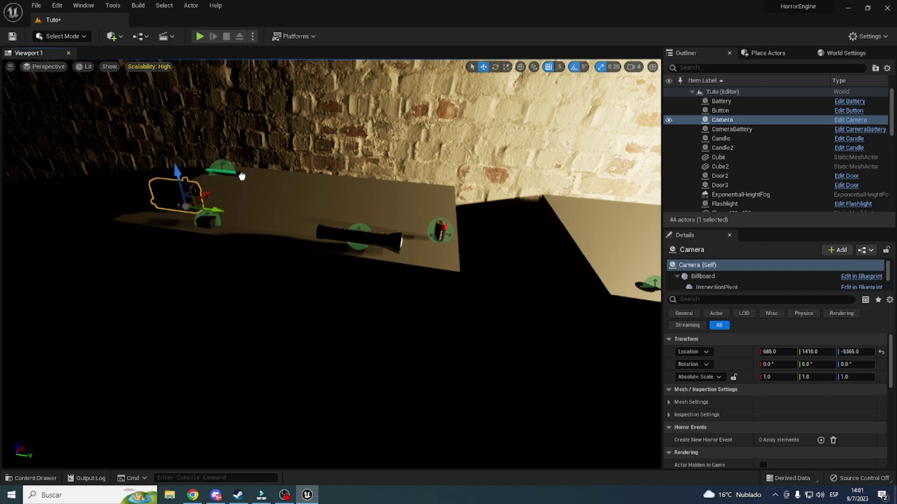
left_click_drag(242, 176, 242, 176)
- Browse the item assets, then fly the view around the room toward the lamp, door and shelf
key("ctrl+space")
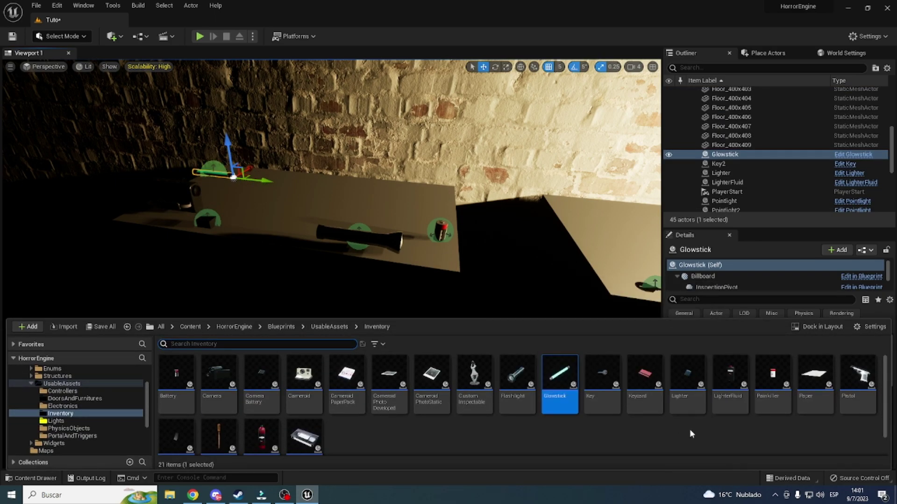
scroll(692, 434, "down", 1)
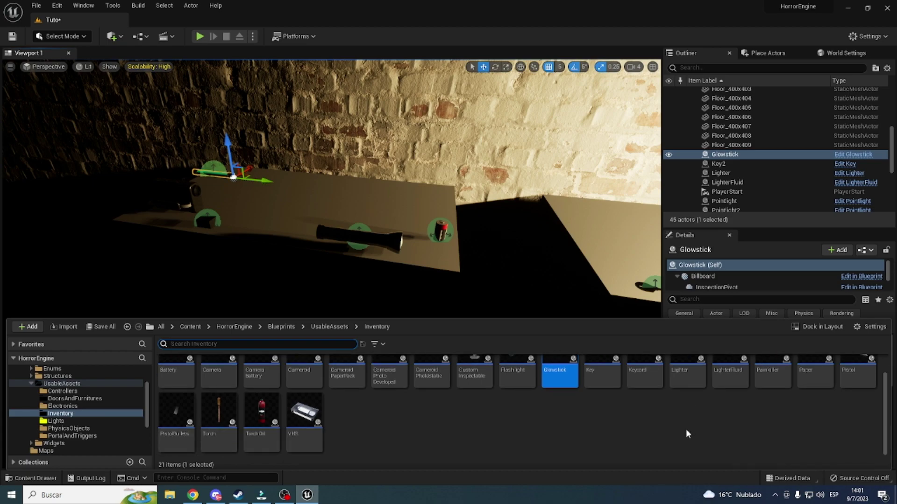
scroll(363, 435, "up", 1)
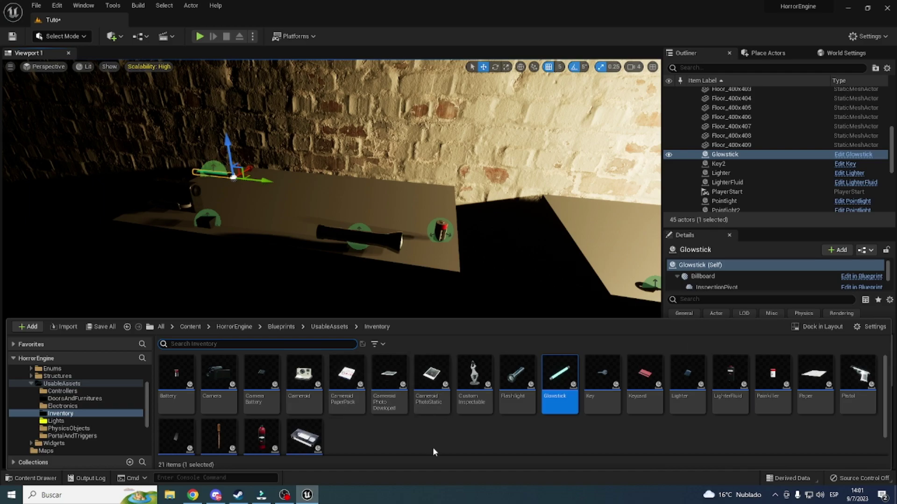
right_click_drag(406, 235, 289, 470)
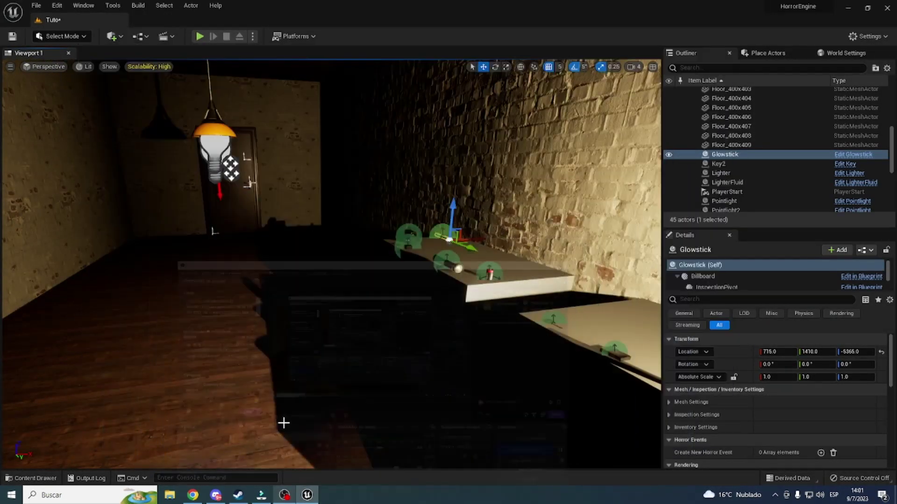
right_click_drag(284, 421, 262, 416)
- Start Play-in-Editor, walk to the table and pick up the lighter
left_click(197, 36)
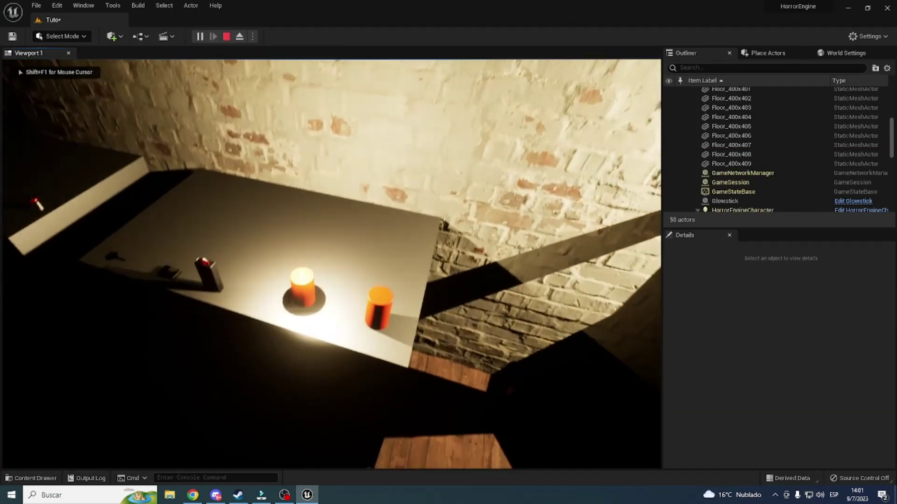
key("w")
key("s")
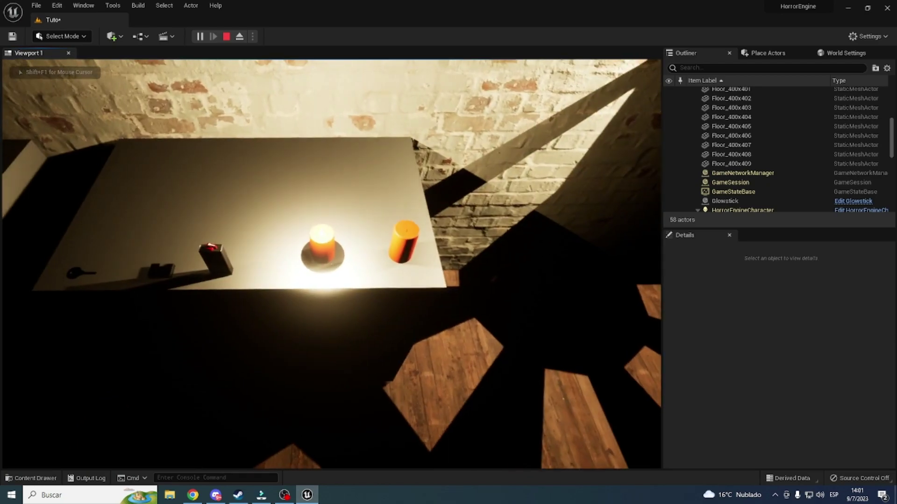
key("s")
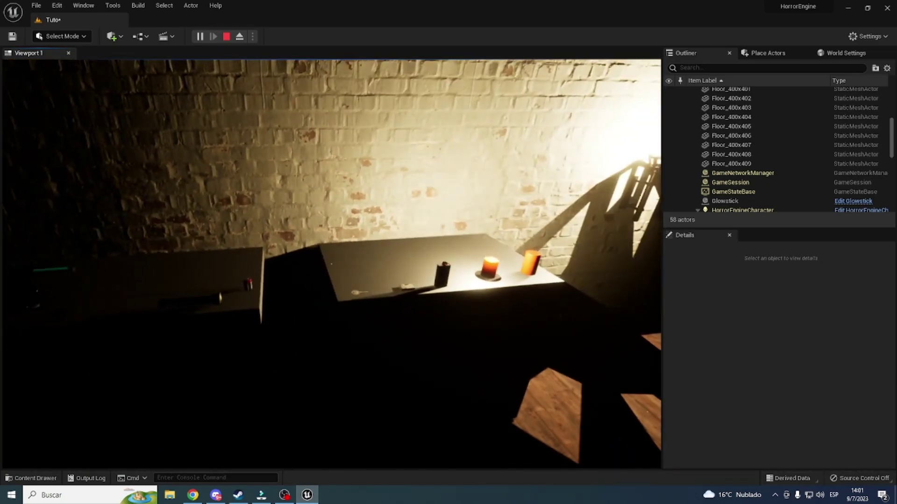
key("w")
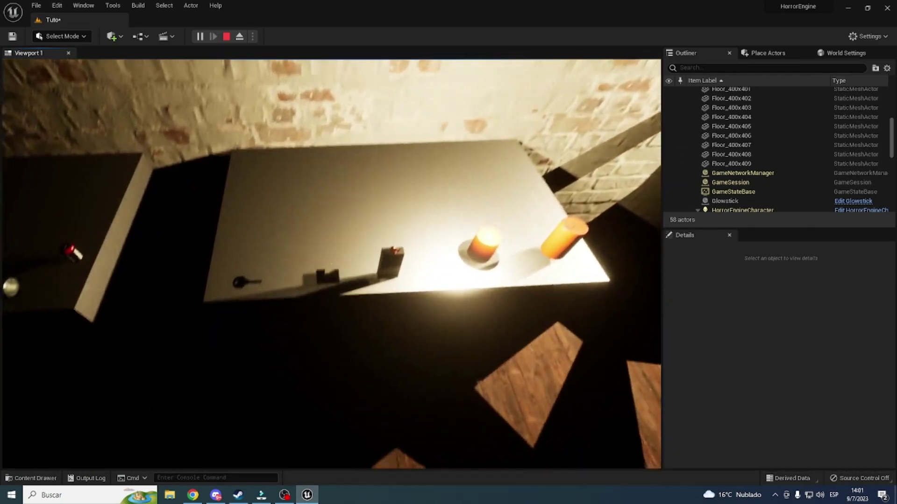
key("e")
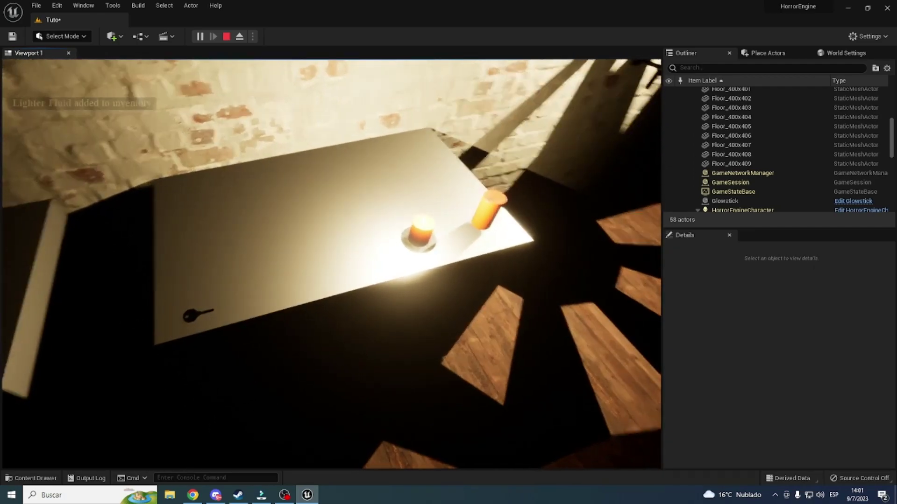
- Pick up the lighter fluid and glowstick, then open the inventory showing the Glowstick
key("e")
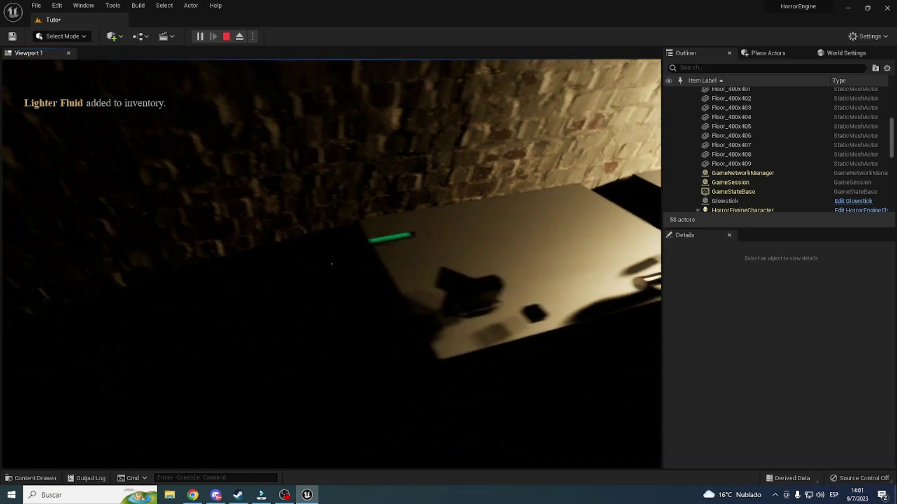
mouse_move(331, 264)
key("e")
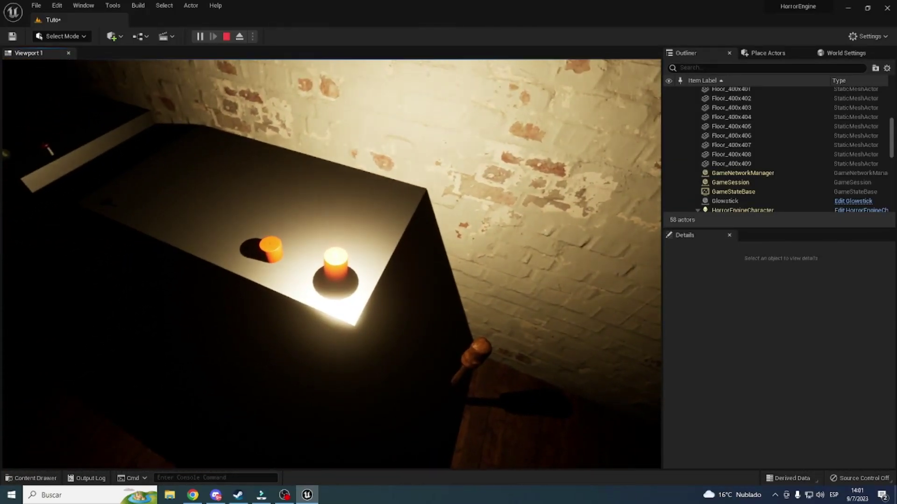
key("f")
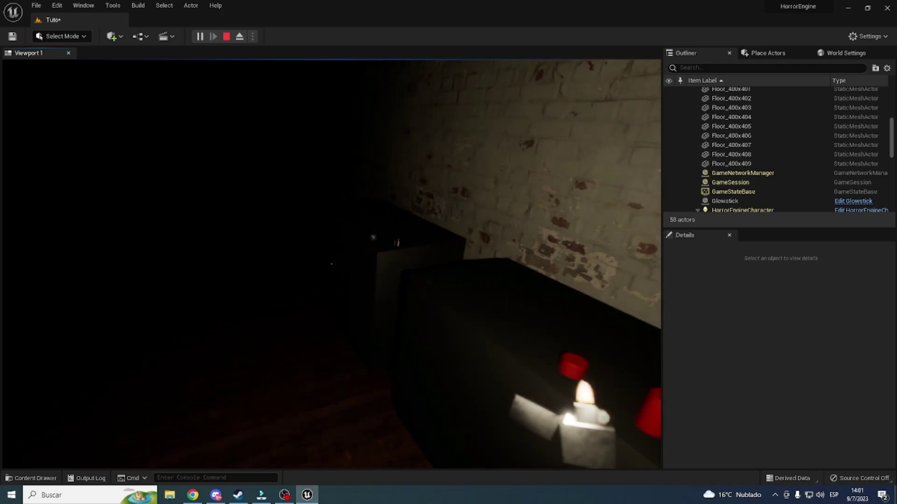
key("f")
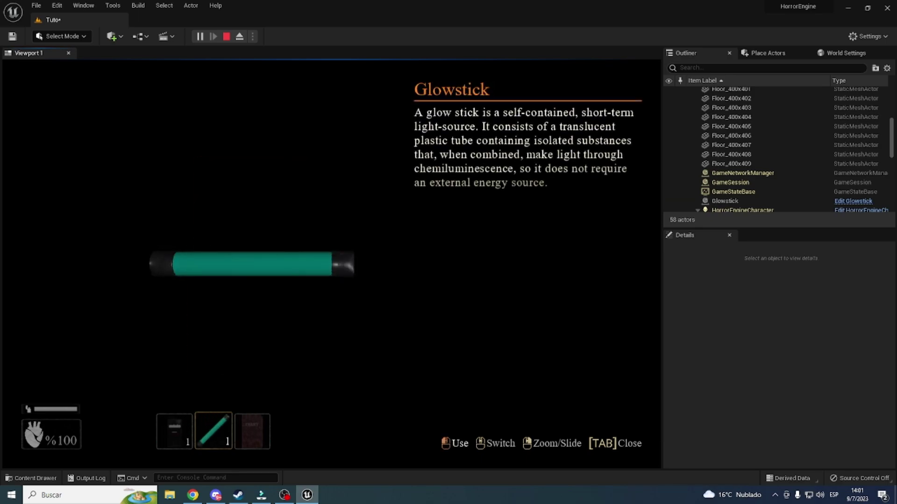
- Use the Glowstick from the inventory and head toward the corridor lamp
left_click(331, 264)
key("f")
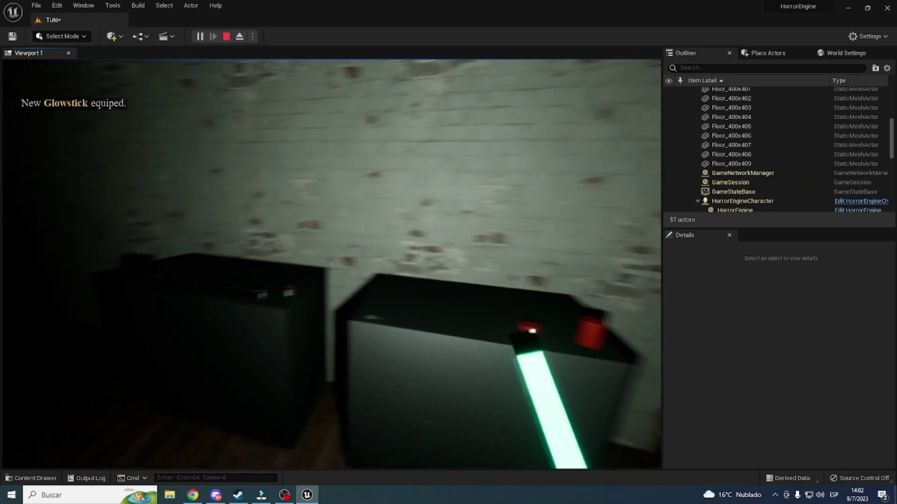
mouse_move(331, 264)
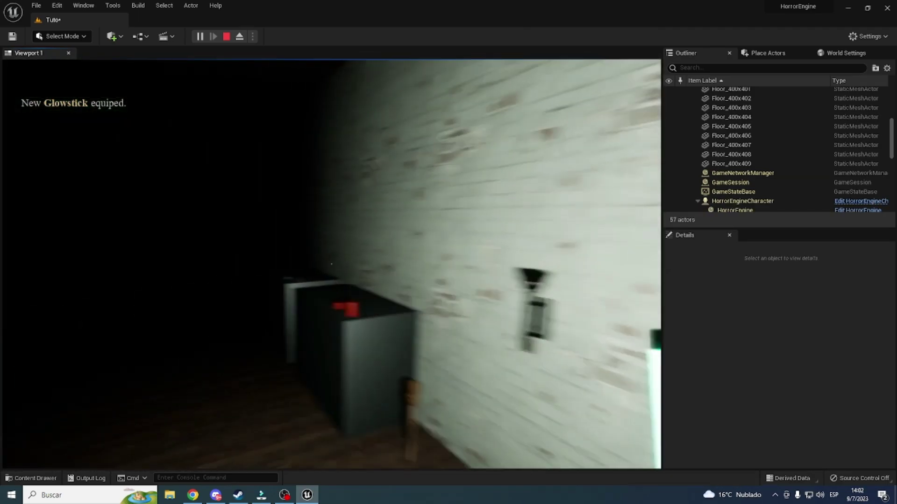
key("f")
- Walk to the cabinet holding the flashlight, battery and camera, switching held items
key("w")
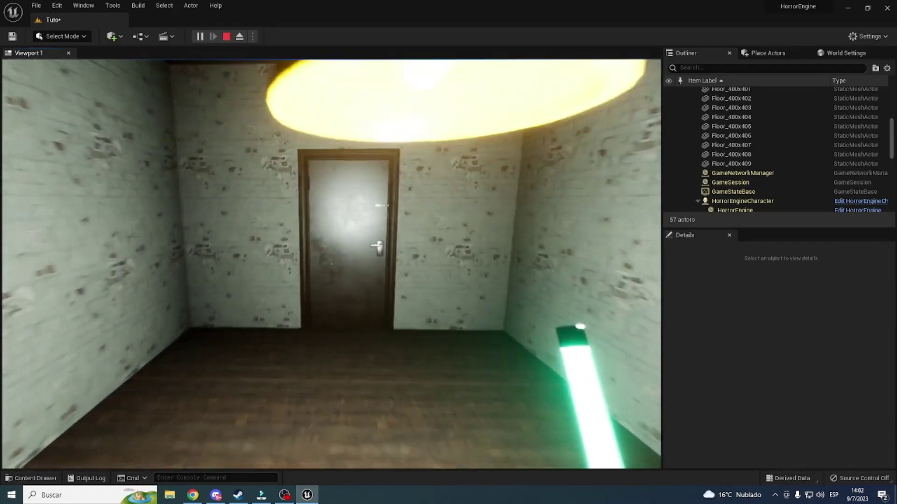
key("w")
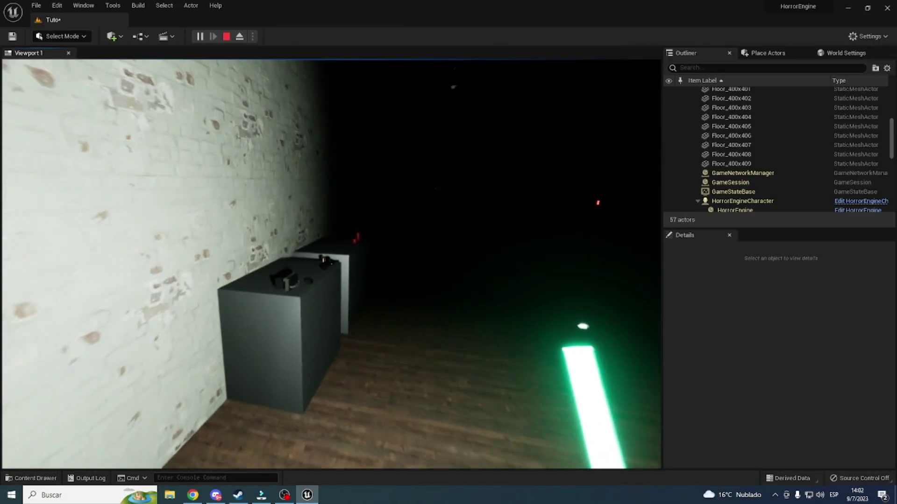
key("2")
key("w")
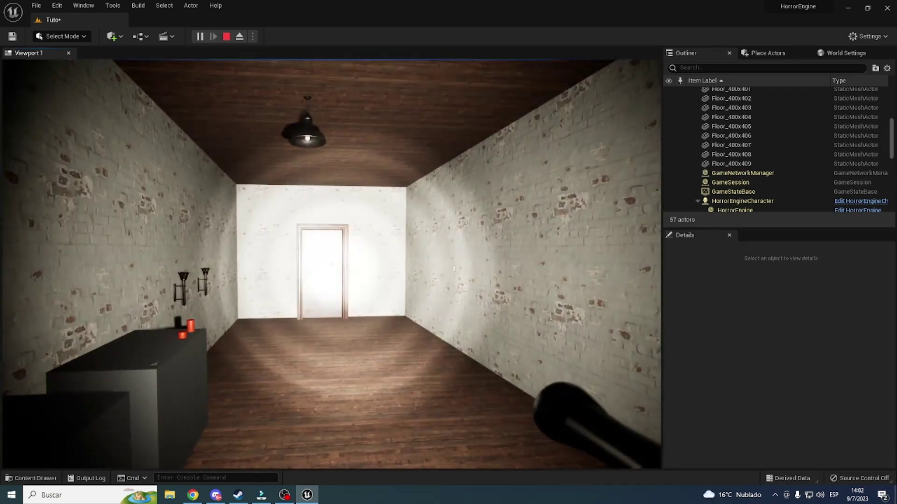
key("2")
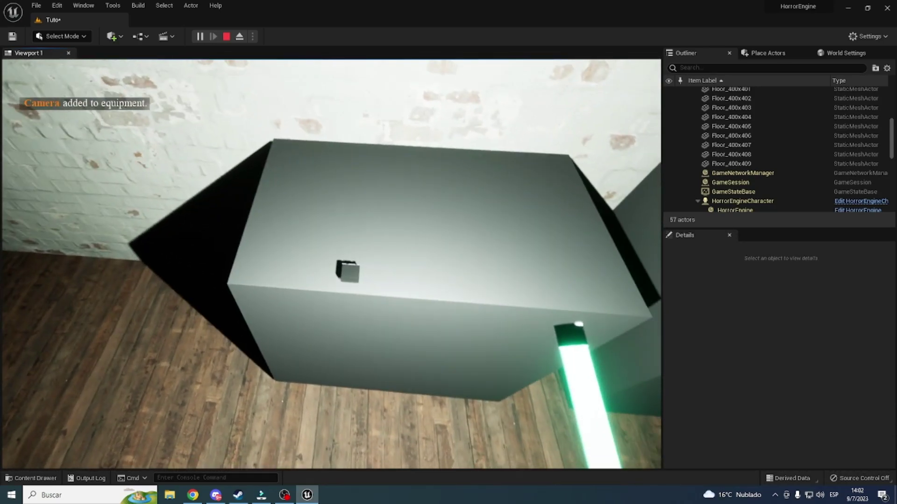
- Pick up the Camera Battery and raise the camcorder for night vision
key("e")
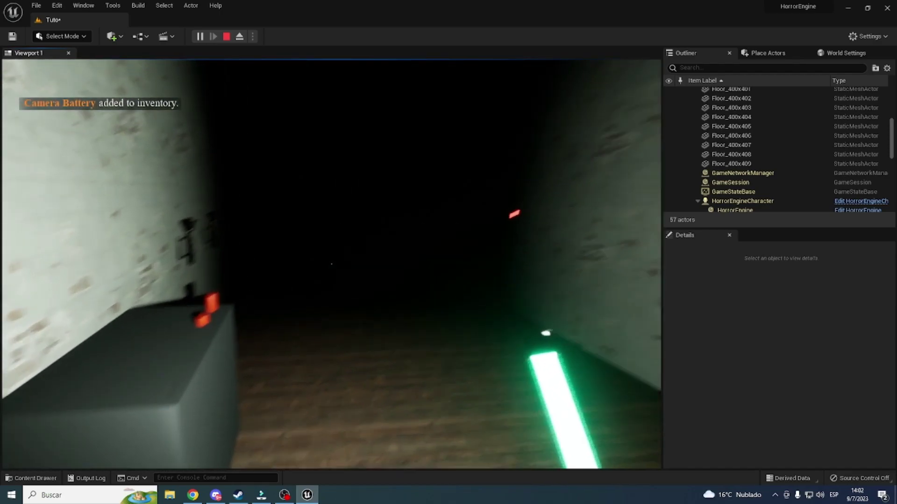
key("f")
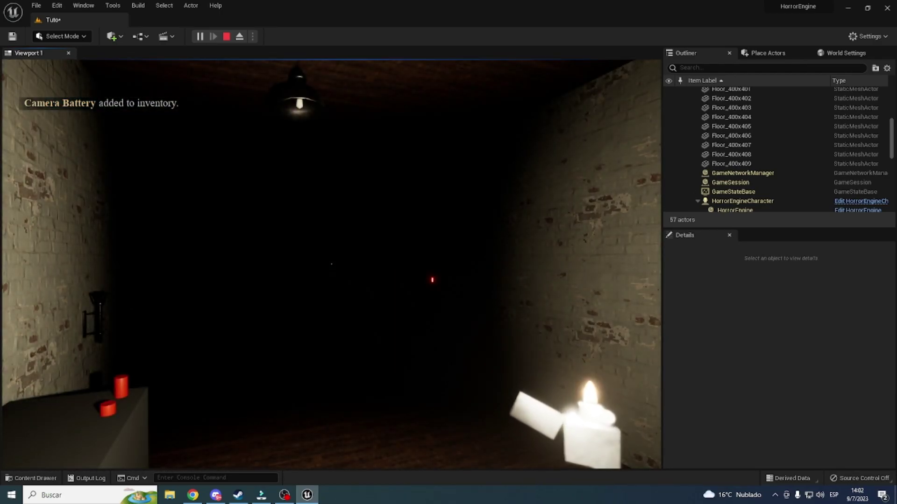
key("c")
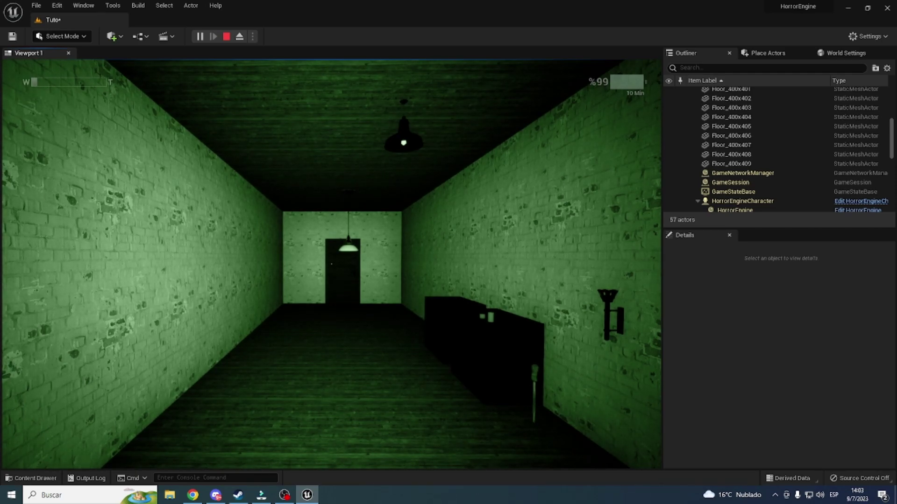
- Walk down the corridor toward the back door, close the inventory and stop play
key("w")
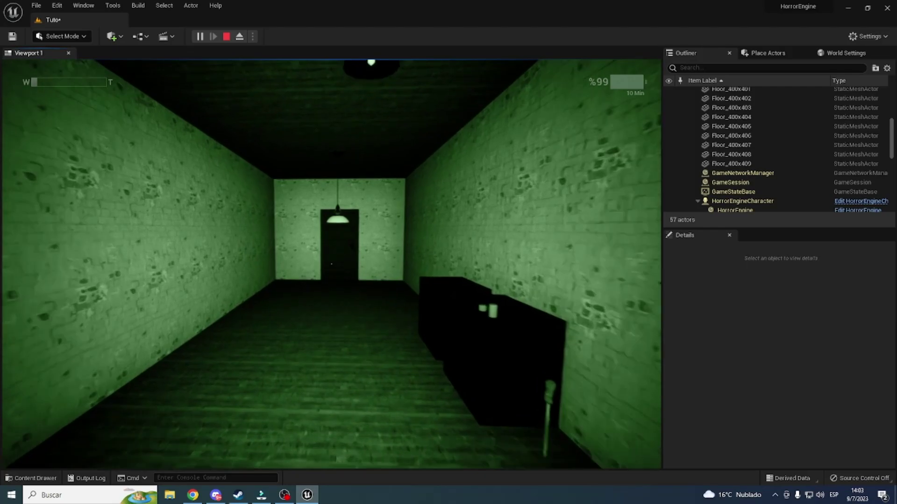
key("w")
key("w")
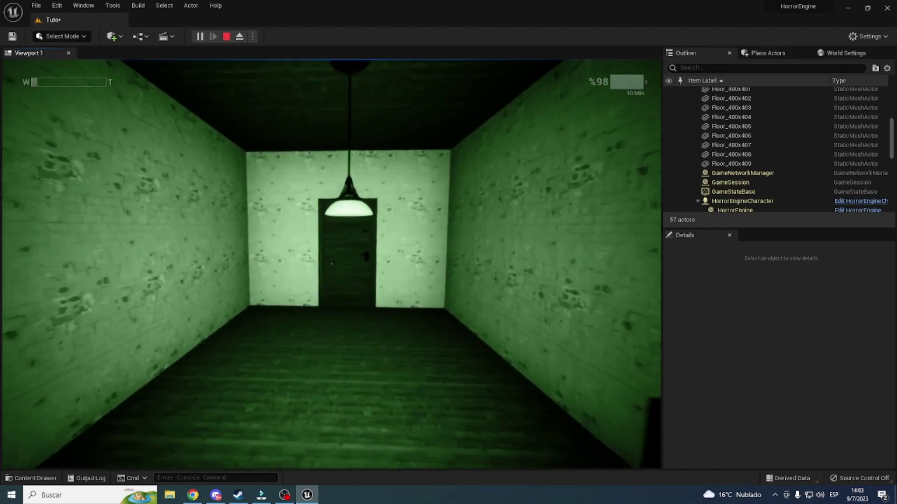
key("w")
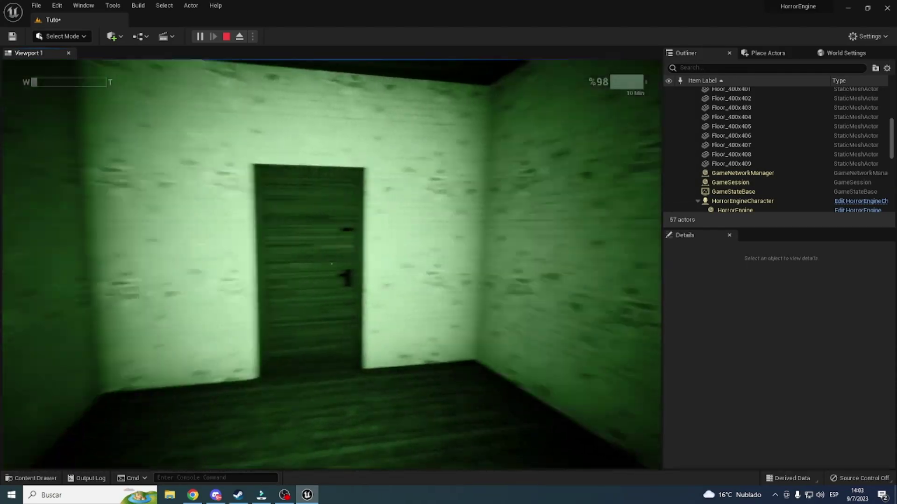
key("w")
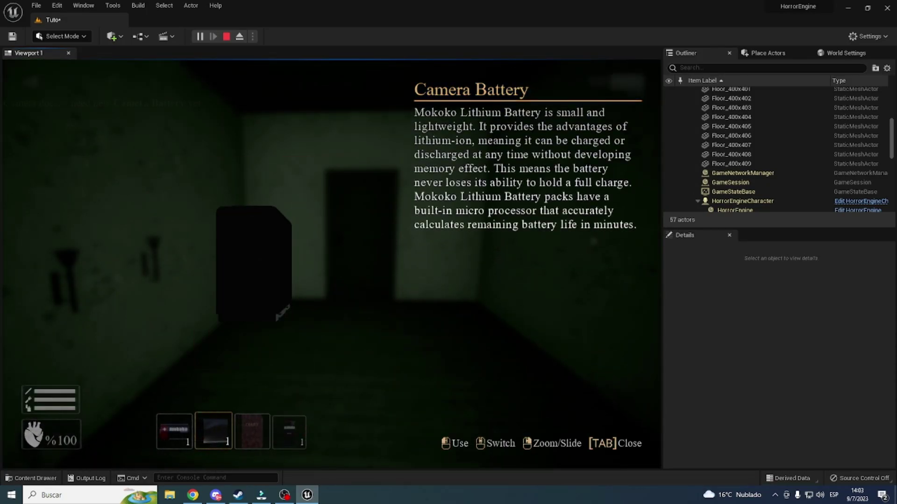
key("Tab")
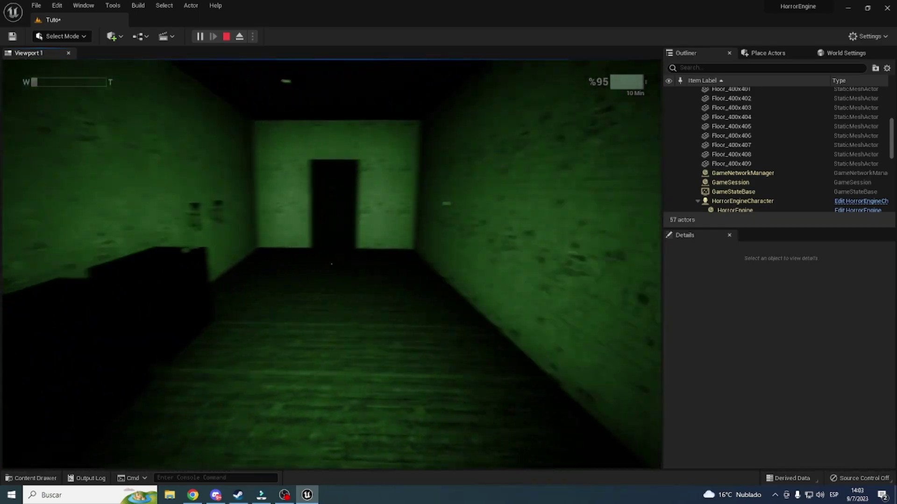
key("Escape")
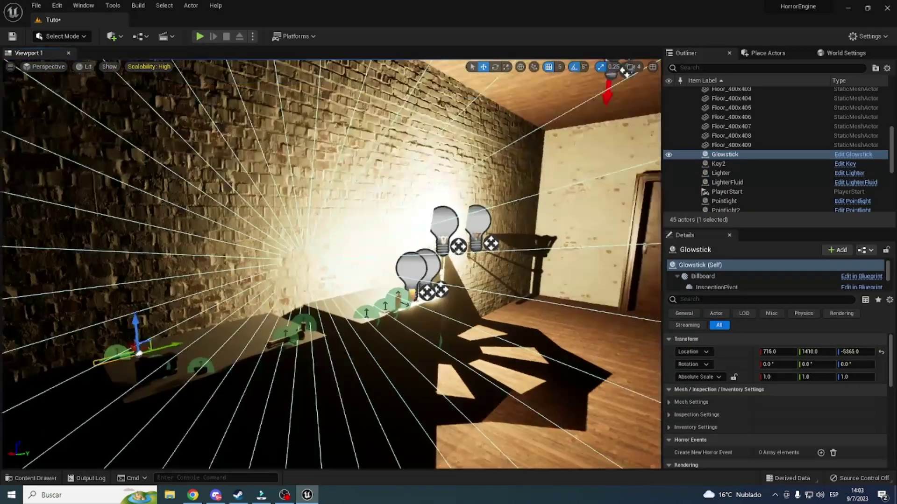
key("ctrl+b")
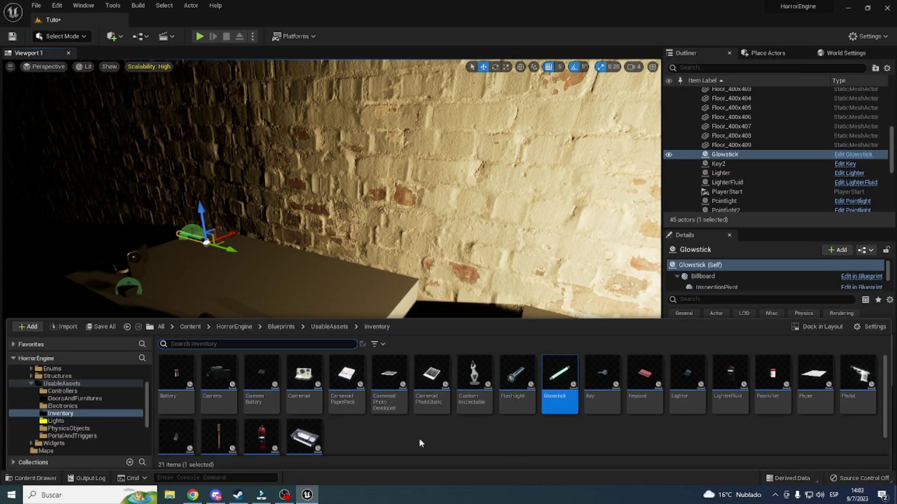
key("ctrl+space")
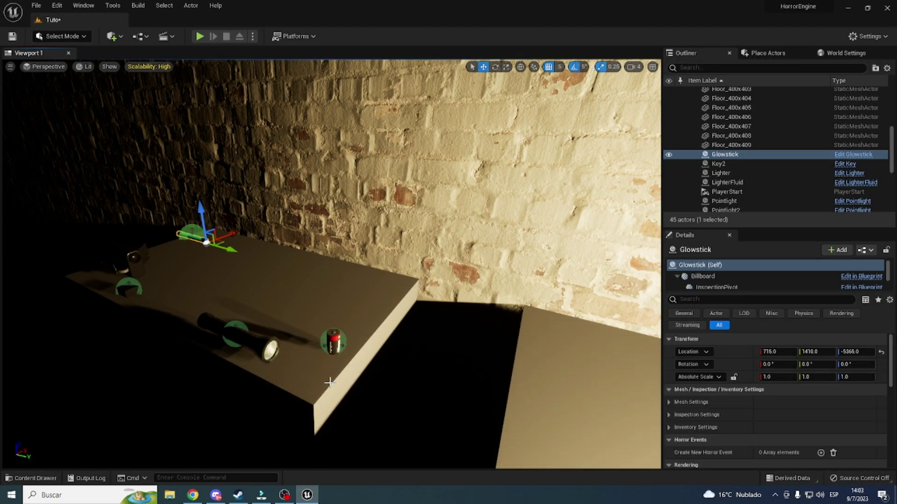
key("ctrl+space")
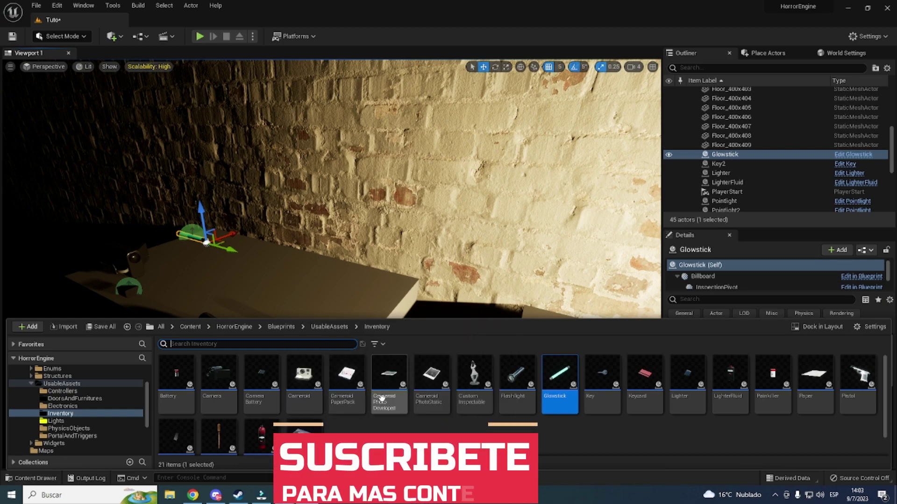
key("ctrl+space")
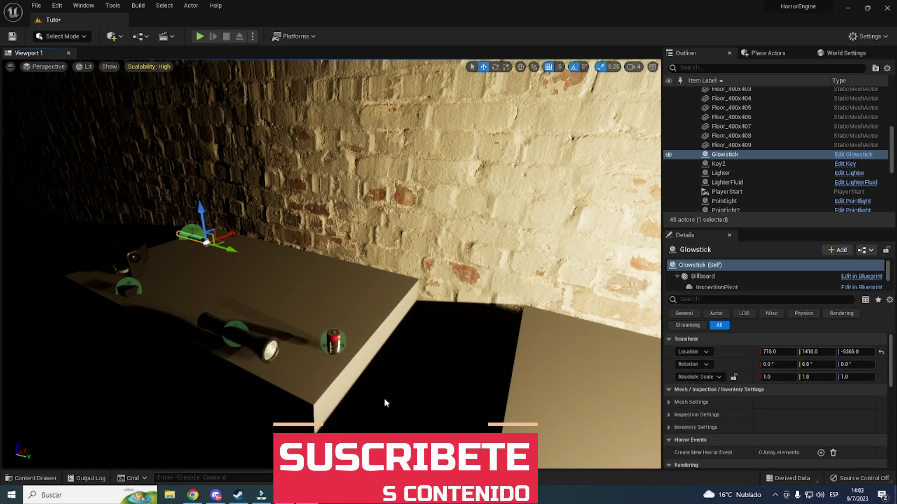